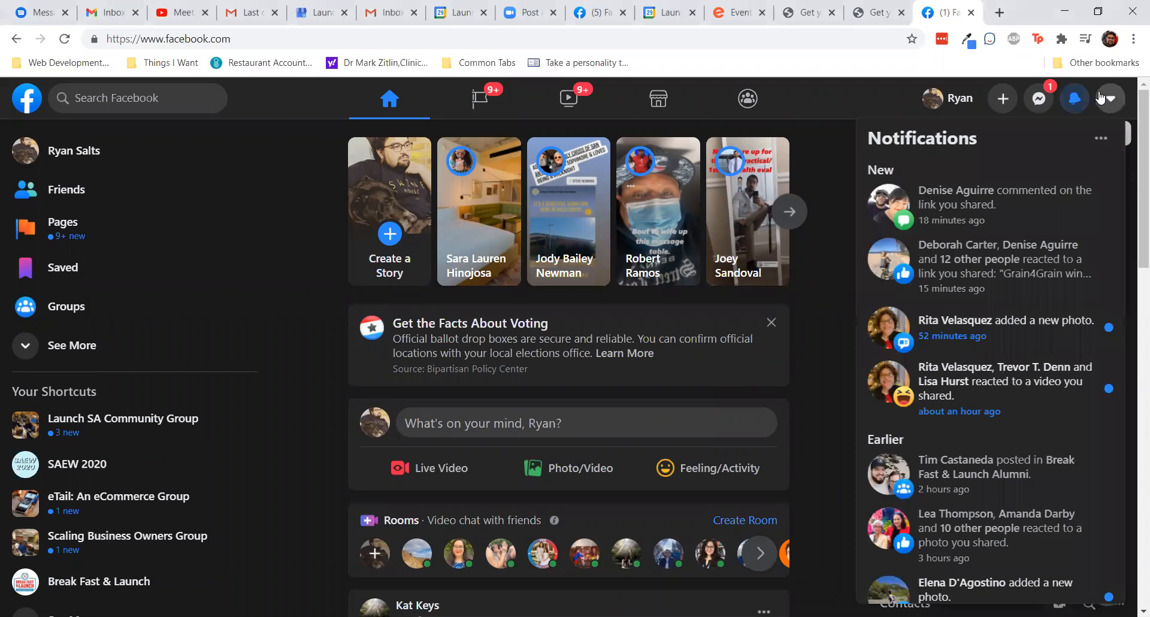
- Open the Launch San Antonio page from the managed Facebook pages and review its insights and latest live post
{"action": "left_click", "coordinate": [1109, 99]}
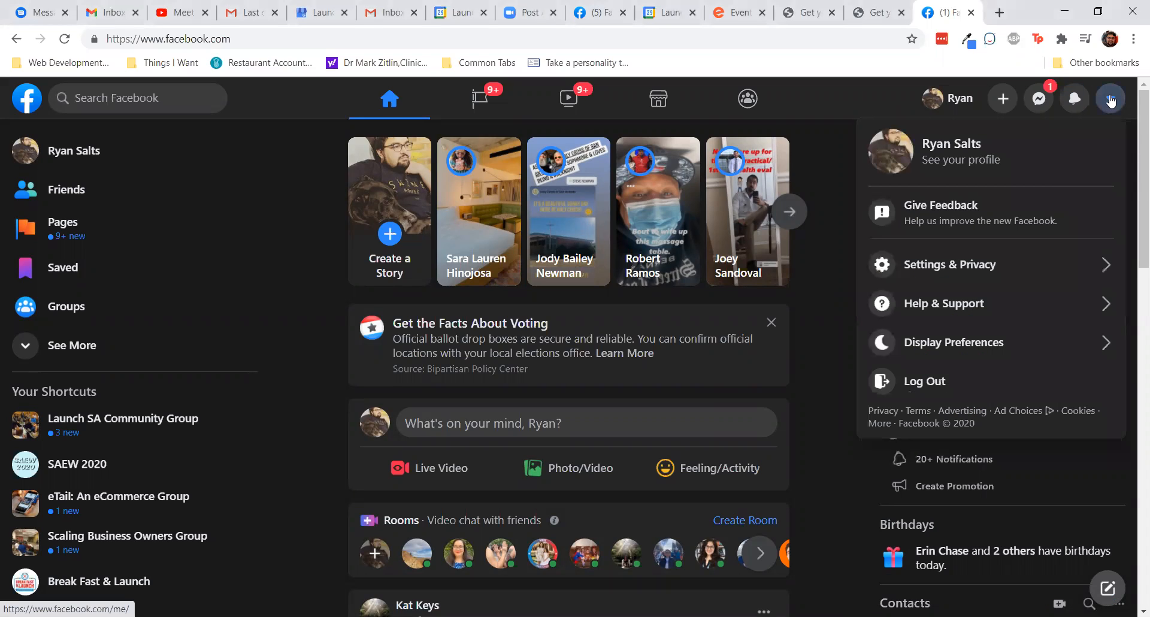
{"action": "left_click", "coordinate": [95, 237]}
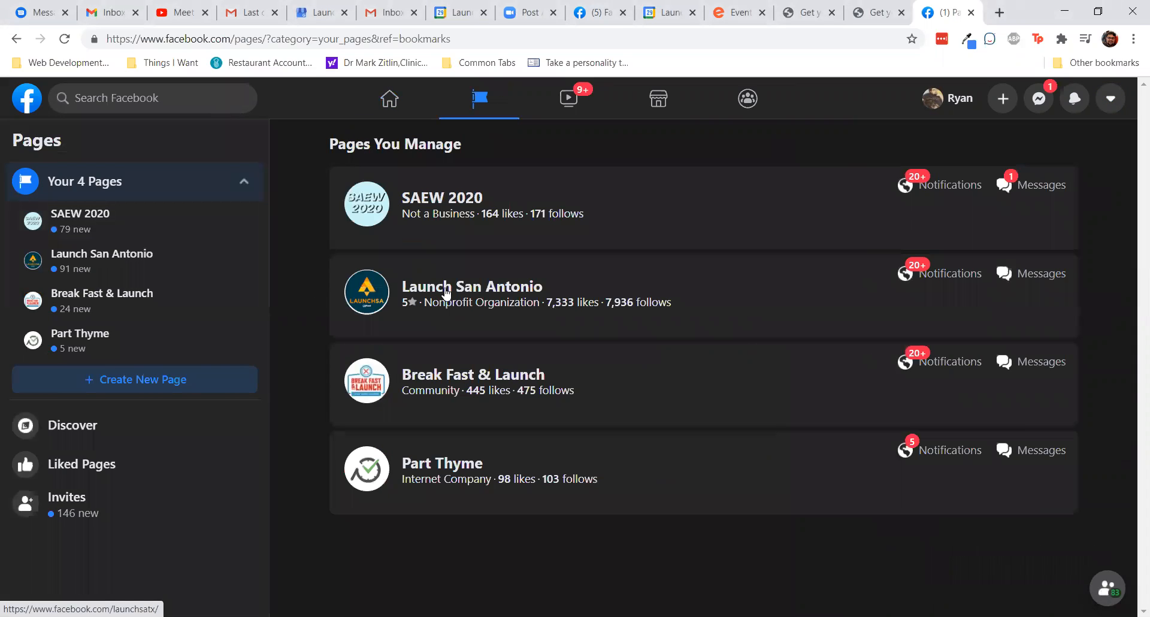
{"action": "left_click", "coordinate": [446, 290]}
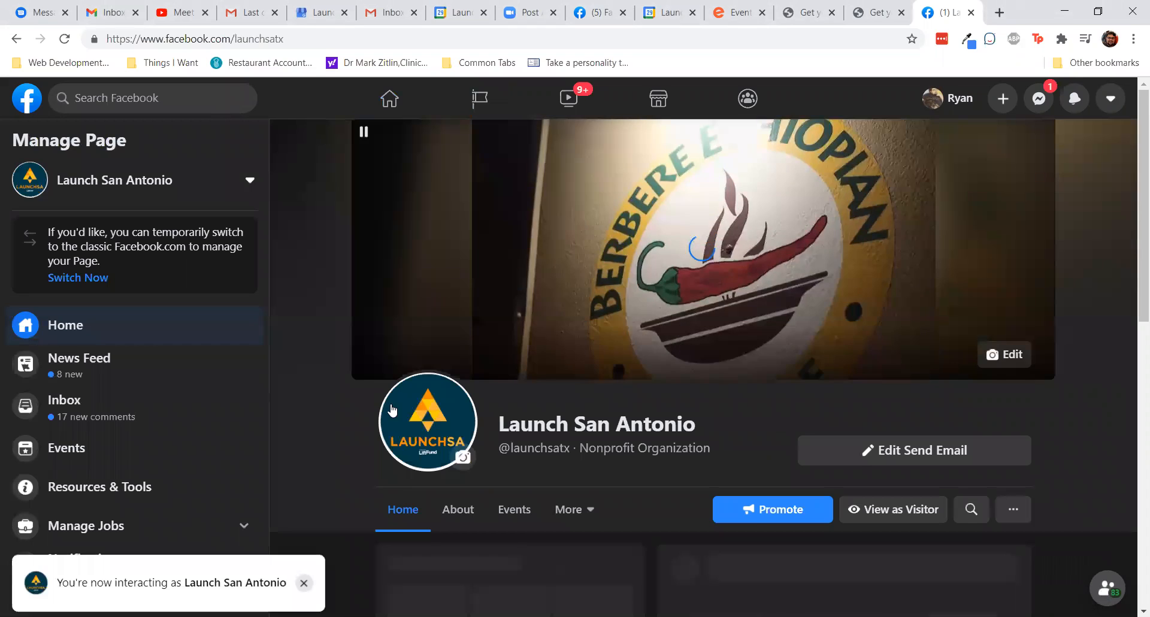
{"action": "scroll", "coordinate": [390, 404], "scroll_direction": "down", "scroll_amount": 3}
{"action": "scroll", "coordinate": [391, 409], "scroll_direction": "down", "scroll_amount": 3}
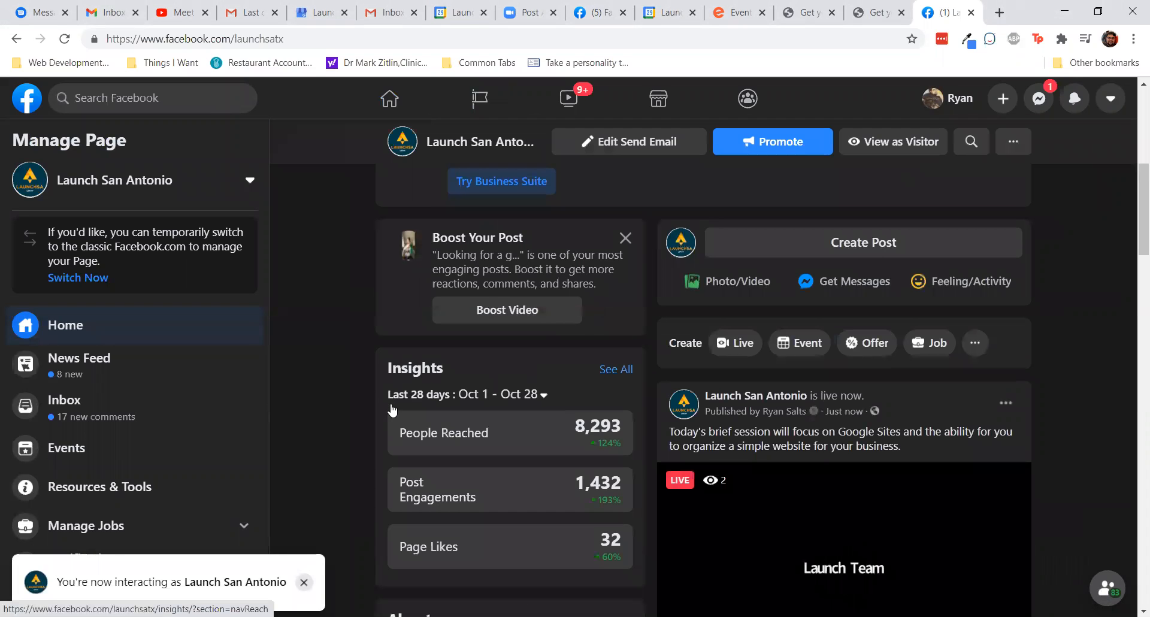
{"action": "scroll", "coordinate": [391, 408], "scroll_direction": "down", "scroll_amount": 3}
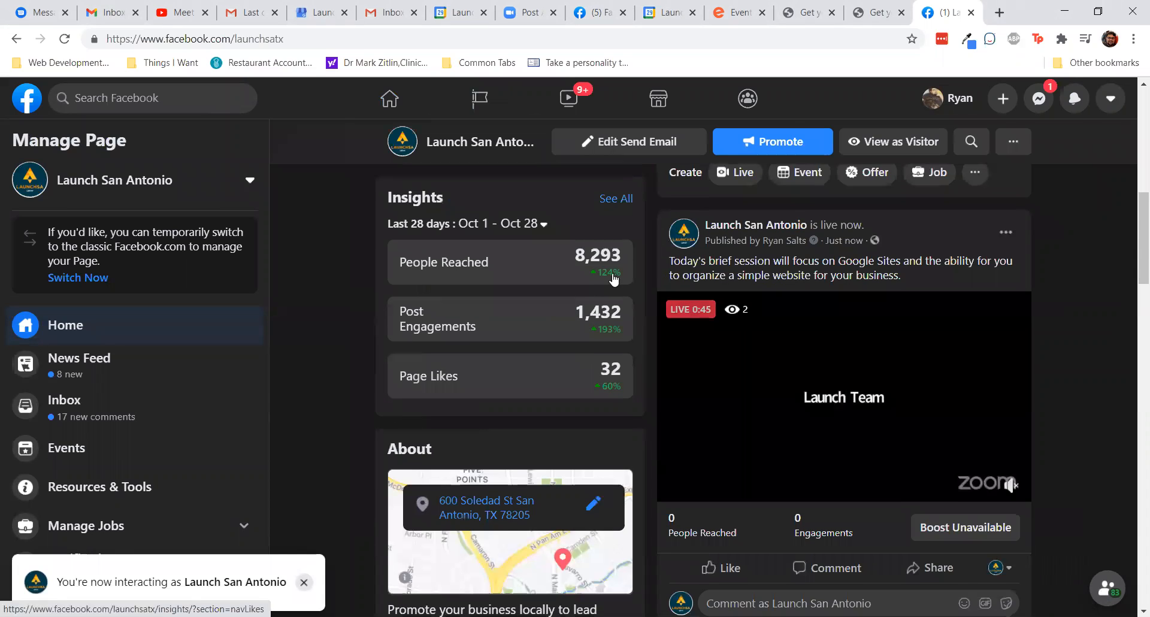
{"action": "scroll", "coordinate": [610, 274], "scroll_direction": "down", "scroll_amount": 2}
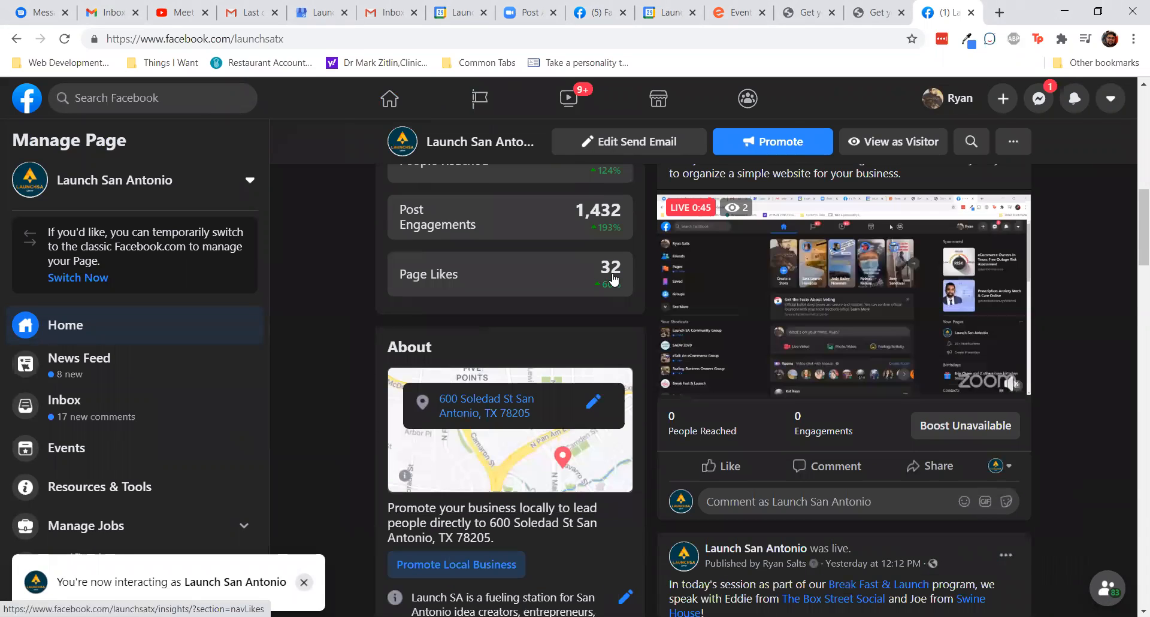
- Switch to the already open Google My Business dashboard for Launch SA
{"action": "left_click", "coordinate": [878, 12]}
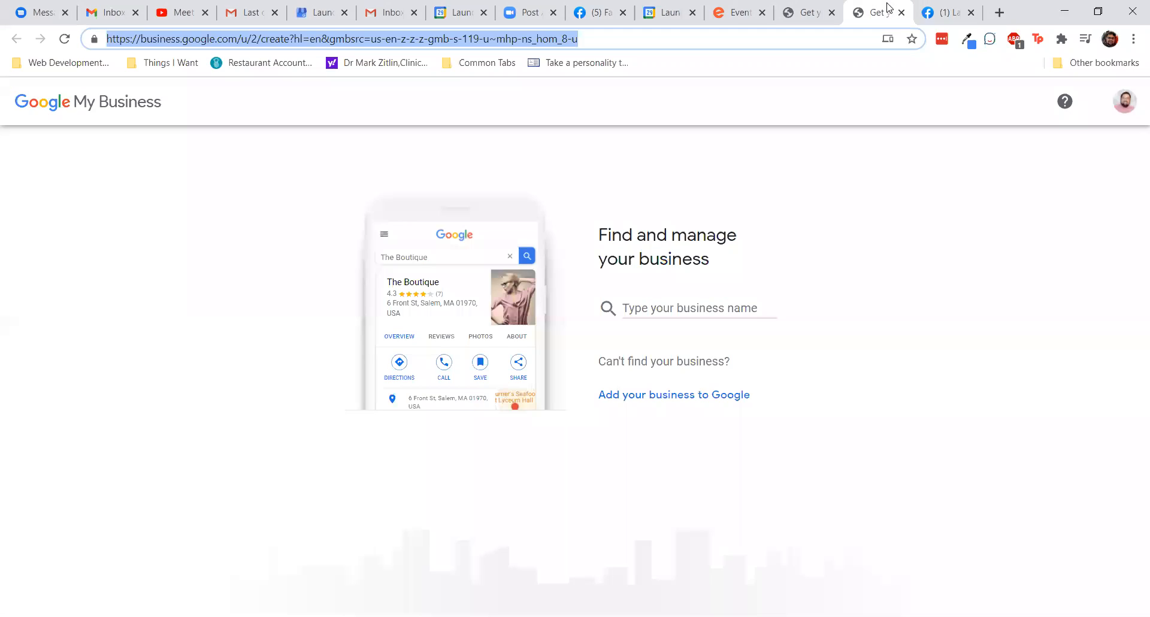
{"action": "left_click", "coordinate": [637, 6]}
{"action": "left_click", "coordinate": [464, 10]}
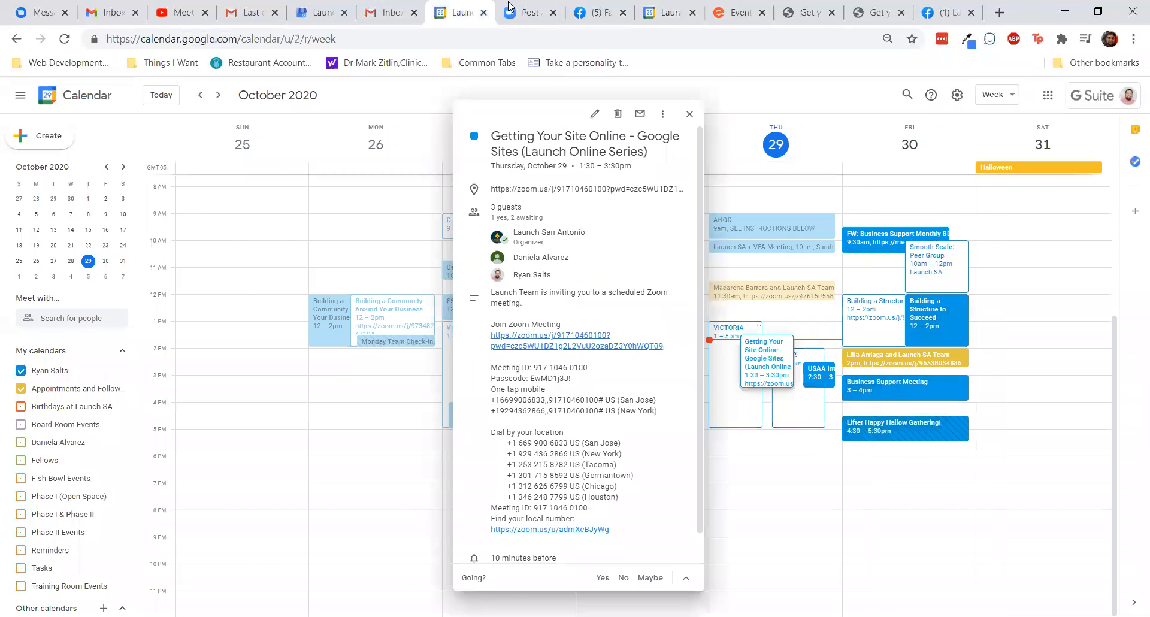
{"action": "left_click", "coordinate": [367, 11]}
{"action": "left_click", "coordinate": [318, 11]}
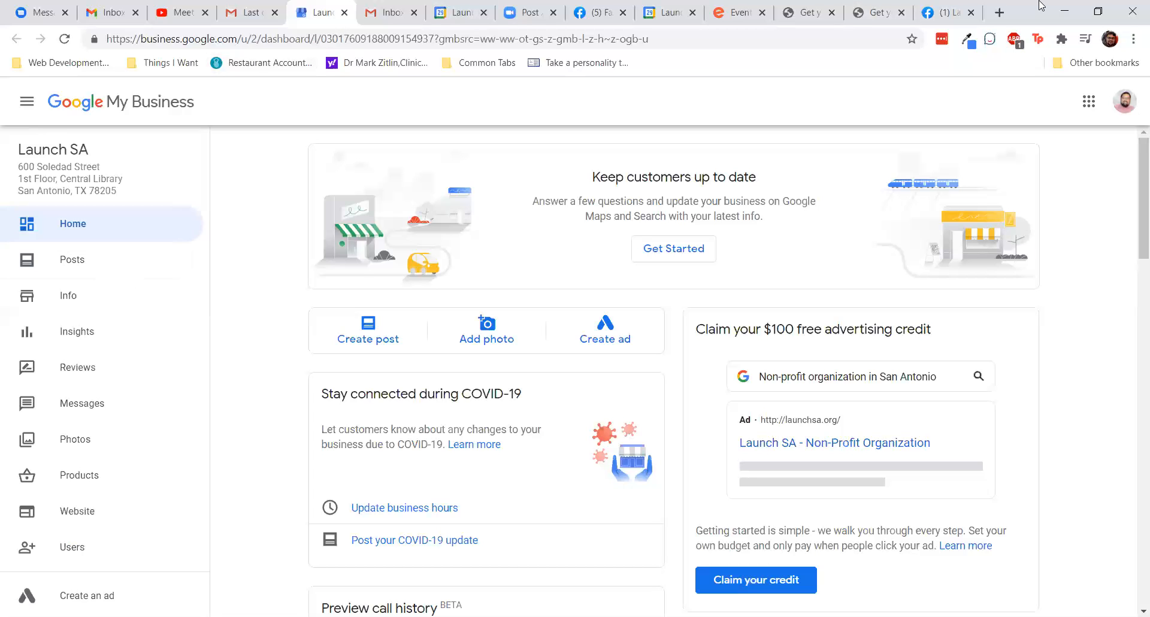
- Search Google for "launch sa" in a new browser tab
{"action": "key", "text": "ctrl+t"}
{"action": "type", "text": "launchsa"}
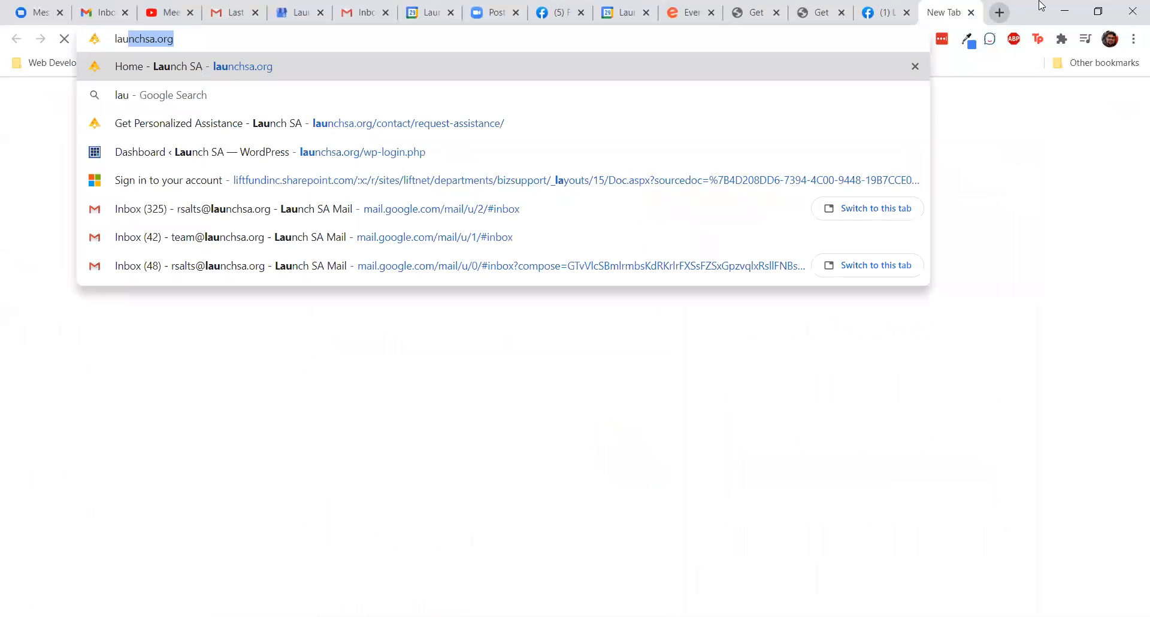
{"action": "key", "text": "BackSpace"}
{"action": "key", "text": "BackSpace"}
{"action": "key", "text": "BackSpace"}
{"action": "type", "text": "sa"}
{"action": "key", "text": "Return"}
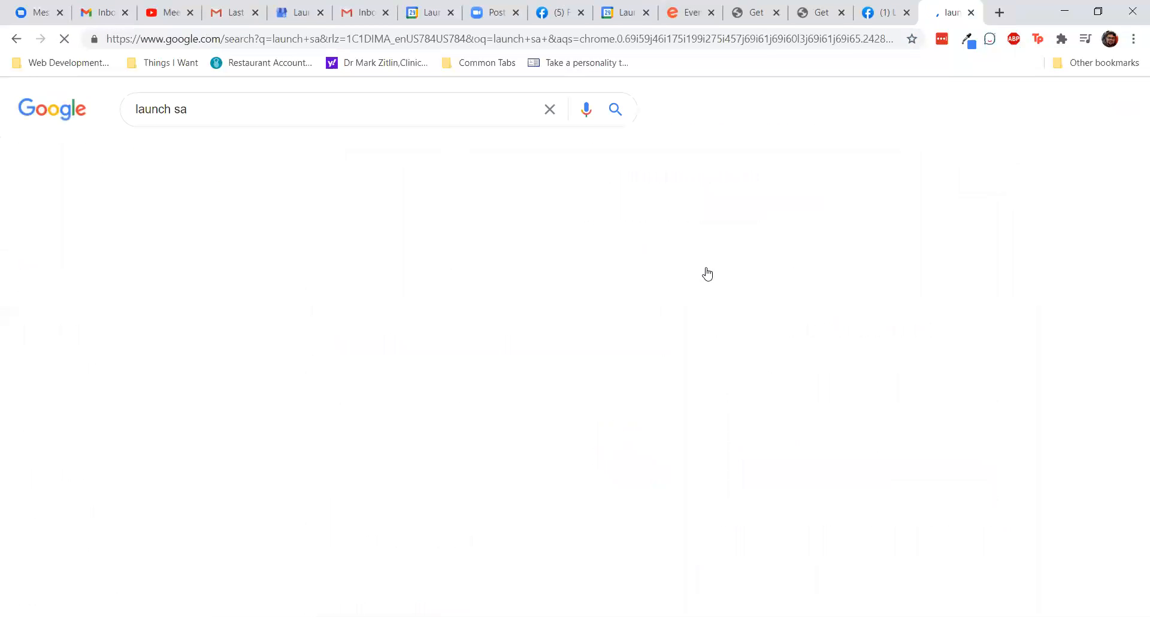
- Examine the Launch SA business profile in the search results, including its contact details, hours, reviews, description and social profiles
{"action": "scroll", "coordinate": [754, 263], "scroll_direction": "down", "scroll_amount": 1}
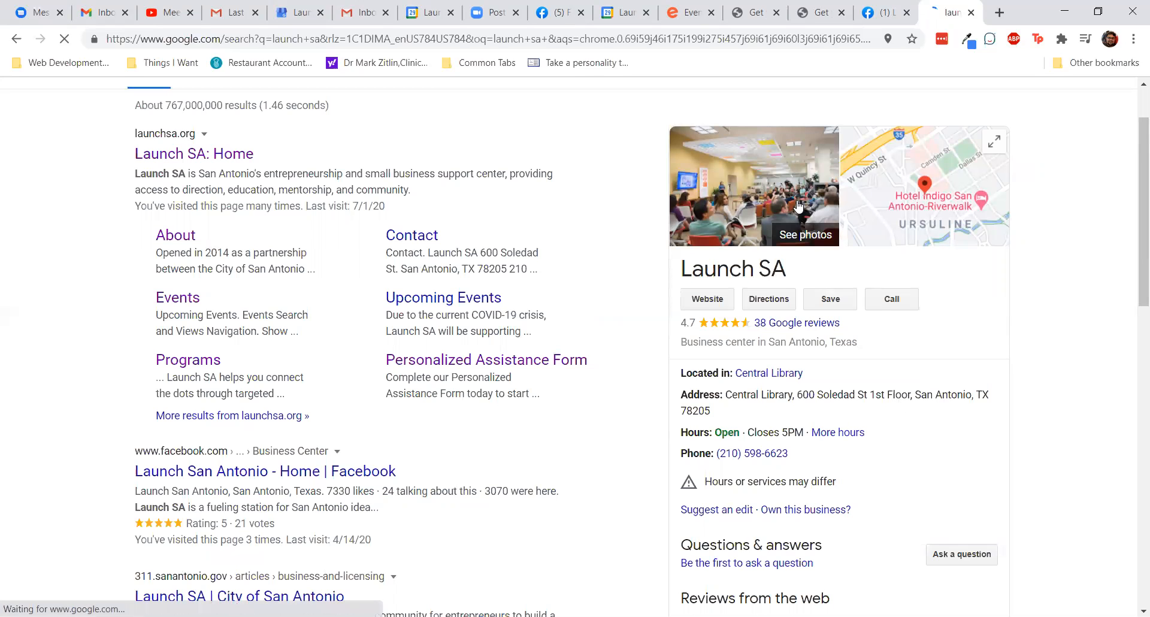
{"action": "scroll", "coordinate": [893, 448], "scroll_direction": "down", "scroll_amount": 2}
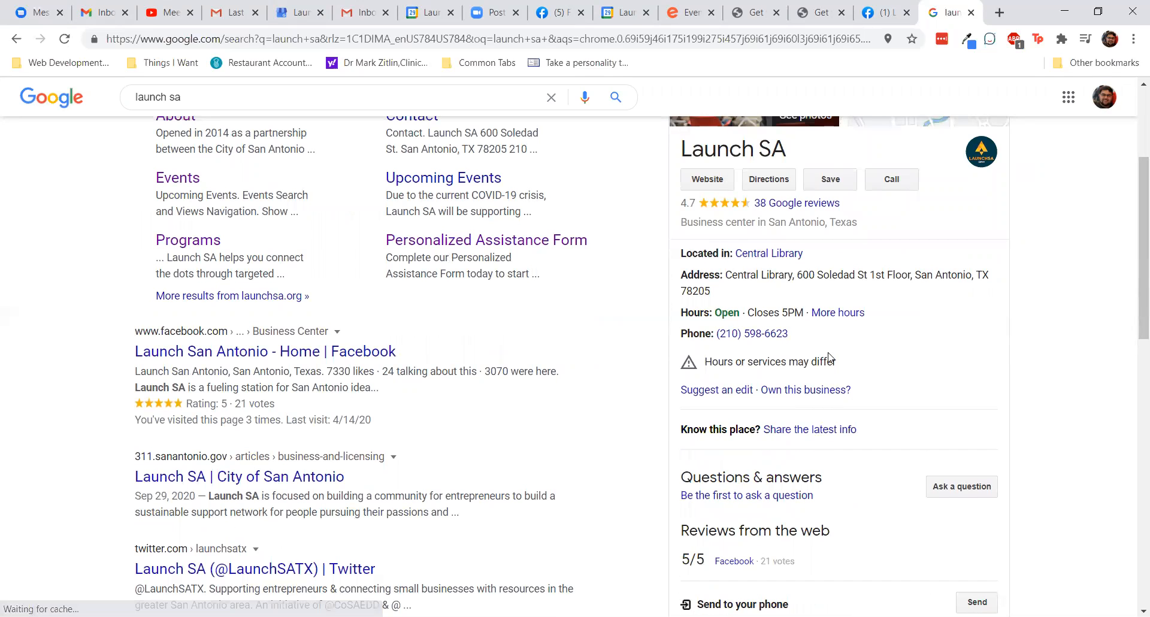
{"action": "scroll", "coordinate": [802, 389], "scroll_direction": "up", "scroll_amount": 2}
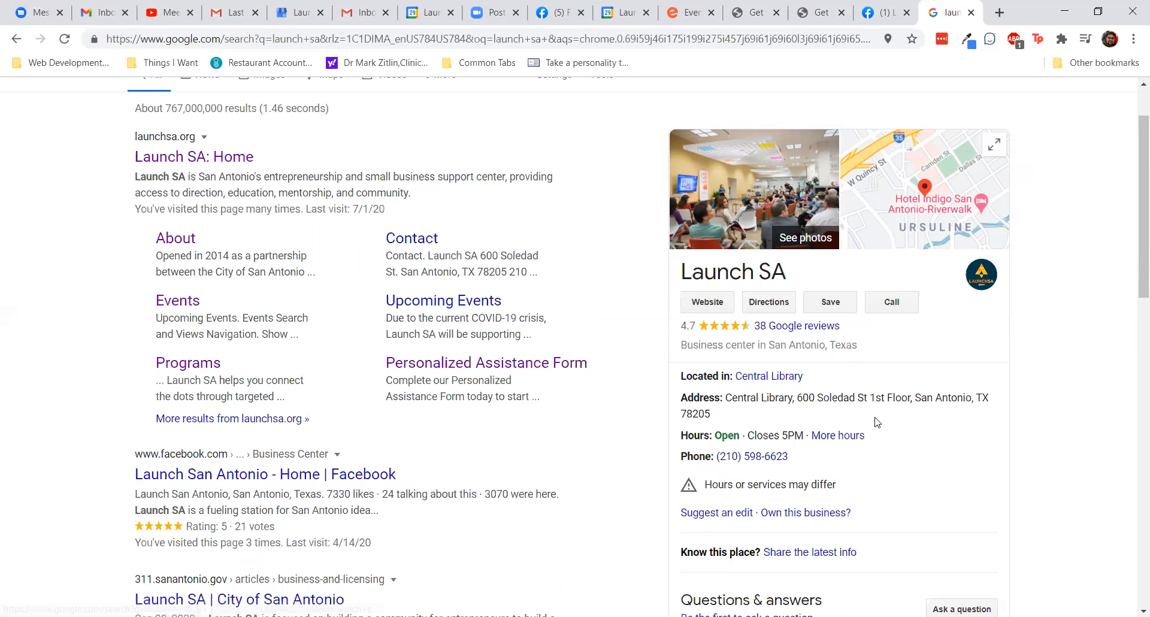
{"action": "scroll", "coordinate": [875, 422], "scroll_direction": "down", "scroll_amount": 1}
{"action": "scroll", "coordinate": [875, 424], "scroll_direction": "down", "scroll_amount": 15}
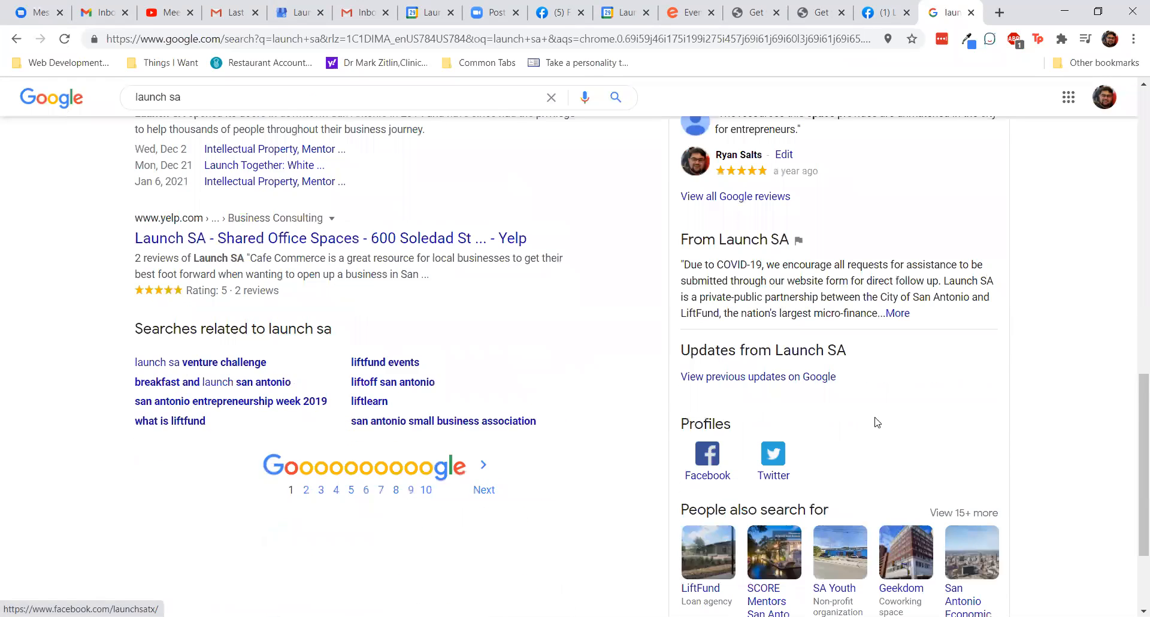
{"action": "scroll", "coordinate": [876, 422], "scroll_direction": "up", "scroll_amount": 3}
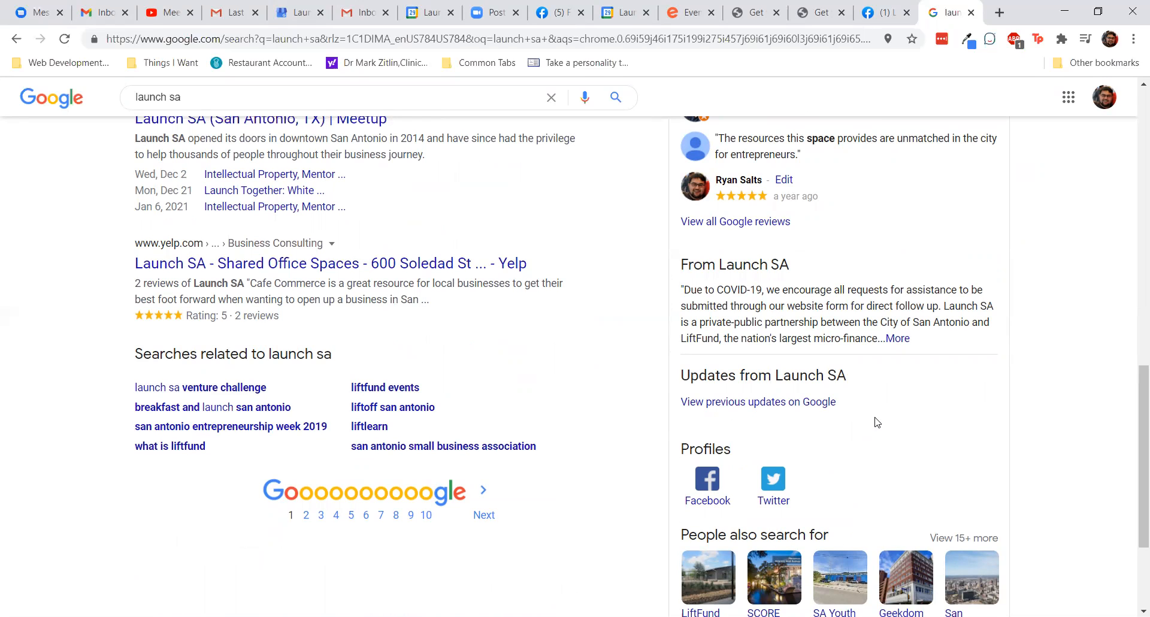
- Return to the Launch SA Google My Business dashboard and review its performance, latest post, reviews and customer photos
{"action": "left_click", "coordinate": [300, 18]}
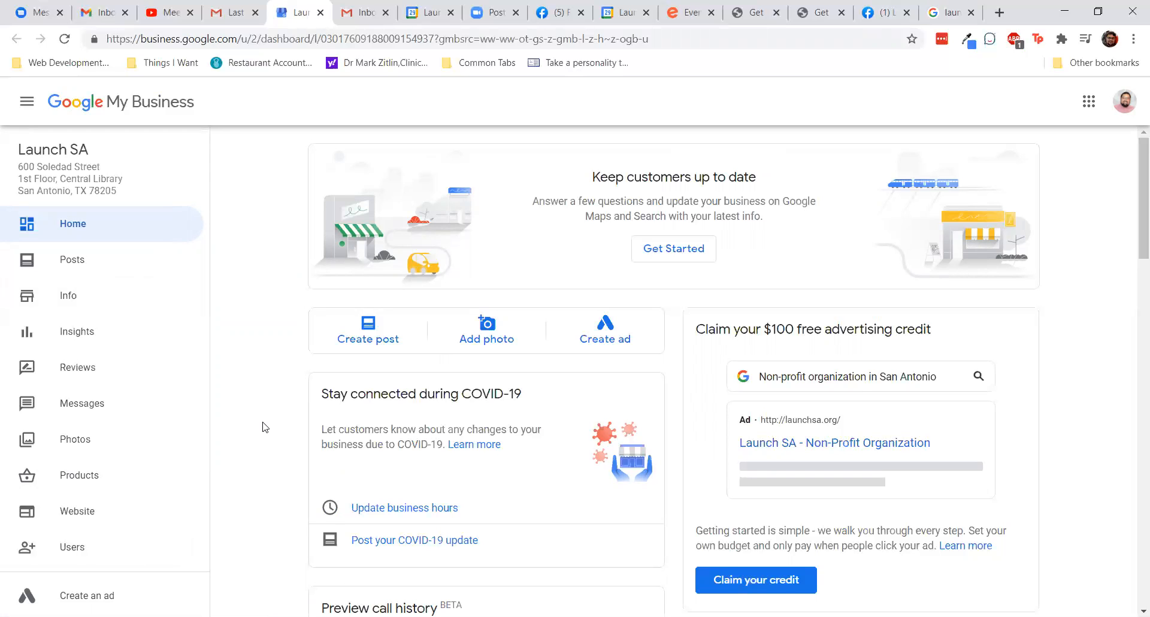
{"action": "scroll", "coordinate": [266, 427], "scroll_direction": "down", "scroll_amount": 3}
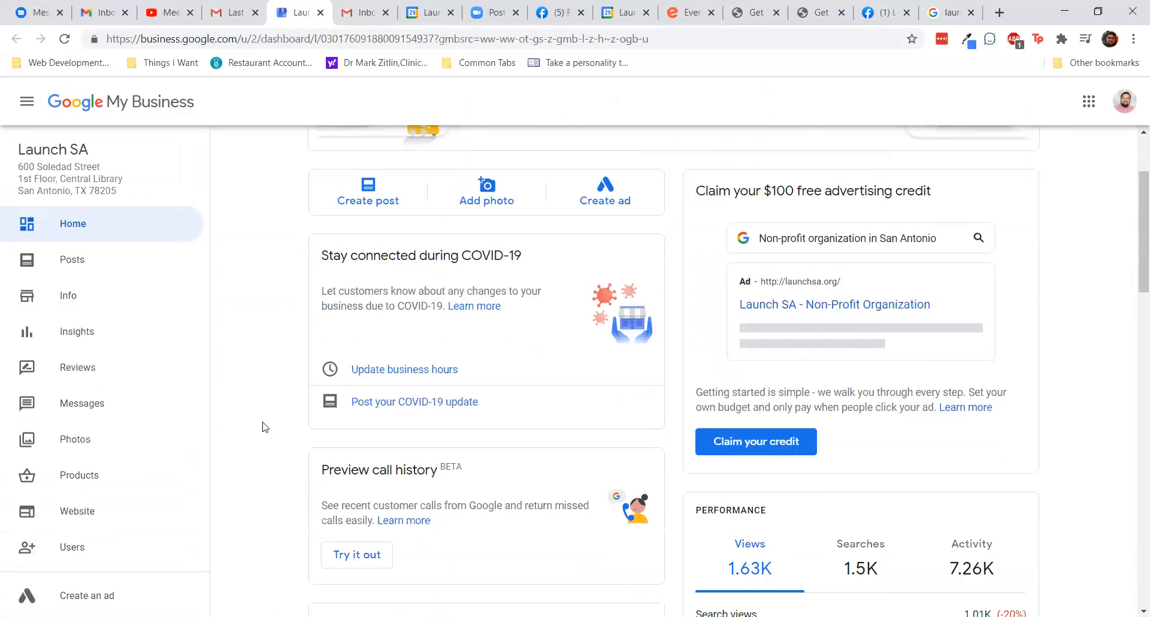
{"action": "scroll", "coordinate": [265, 427], "scroll_direction": "down", "scroll_amount": 1}
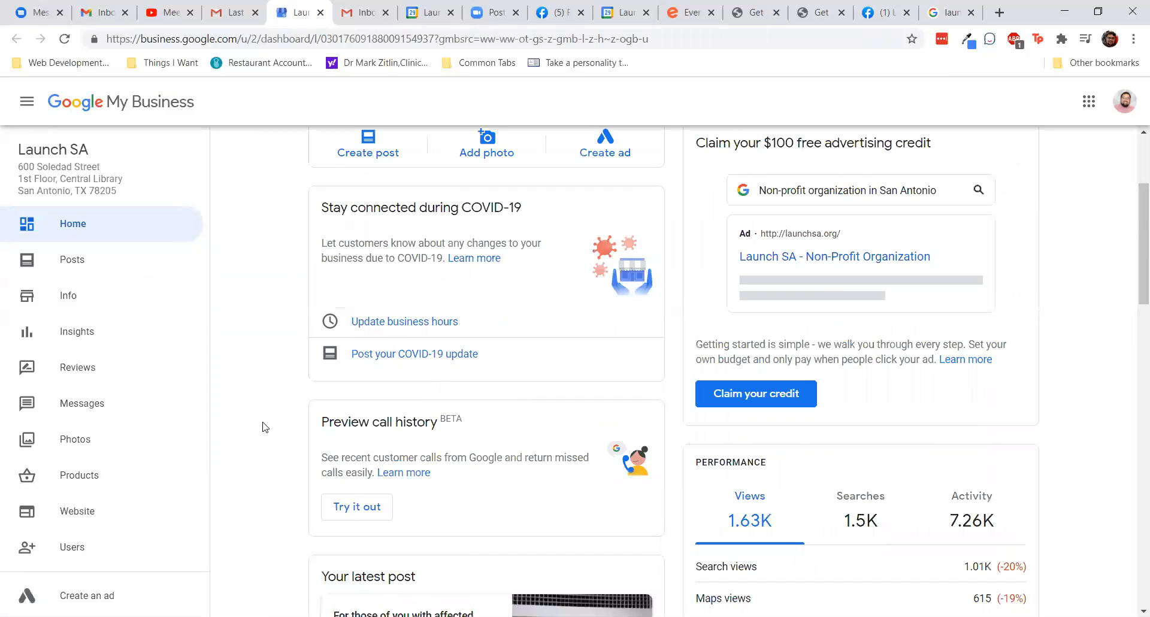
{"action": "scroll", "coordinate": [266, 427], "scroll_direction": "down", "scroll_amount": 3}
{"action": "scroll", "coordinate": [266, 427], "scroll_direction": "down", "scroll_amount": 3}
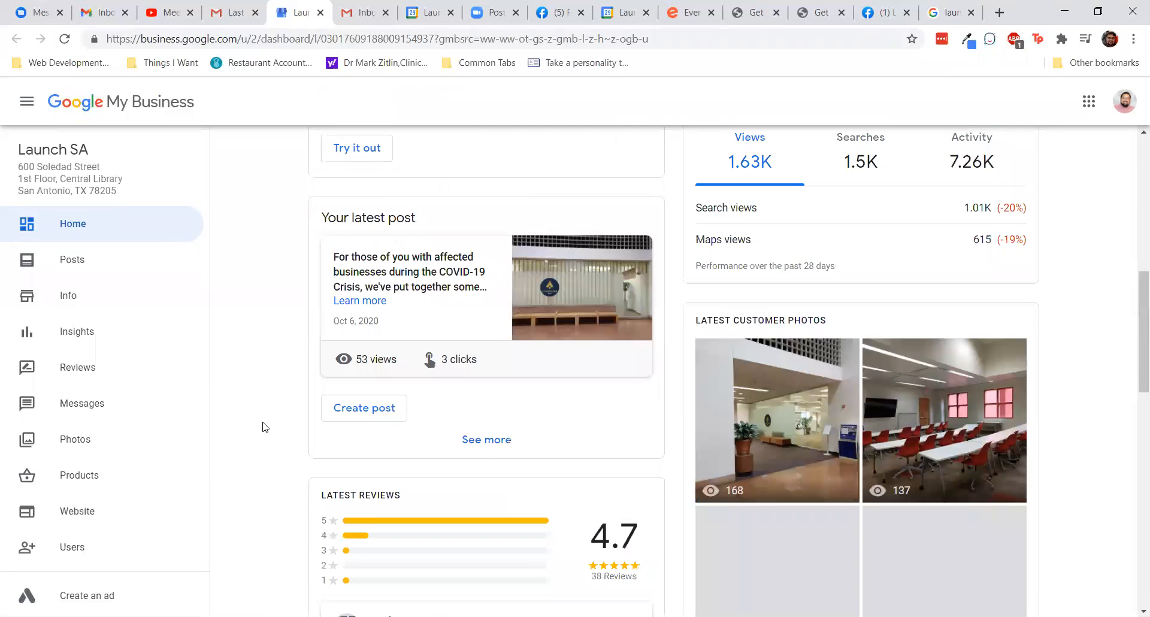
{"action": "scroll", "coordinate": [265, 427], "scroll_direction": "down", "scroll_amount": 2}
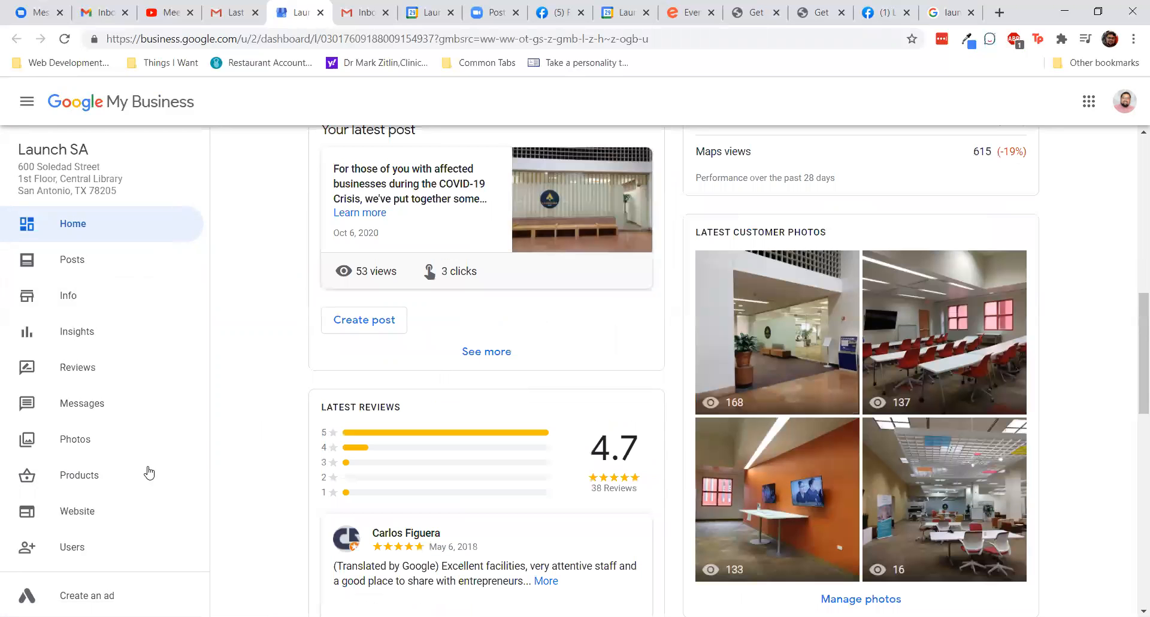
- Open the website builder for Launch SA and check the suggested launchsa.net domain and the site header
{"action": "left_click", "coordinate": [94, 521]}
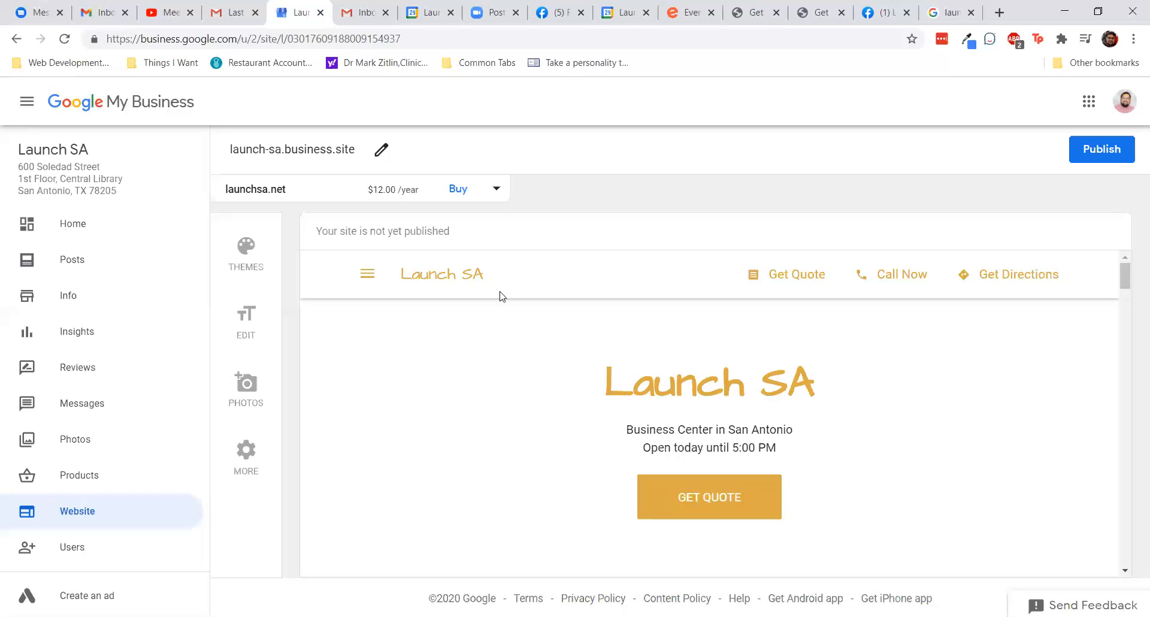
{"action": "left_click_drag", "start_coordinate": [233, 189], "coordinate": [328, 193]}
{"action": "left_click", "coordinate": [329, 192]}
{"action": "scroll", "coordinate": [415, 398], "scroll_direction": "down", "scroll_amount": 2}
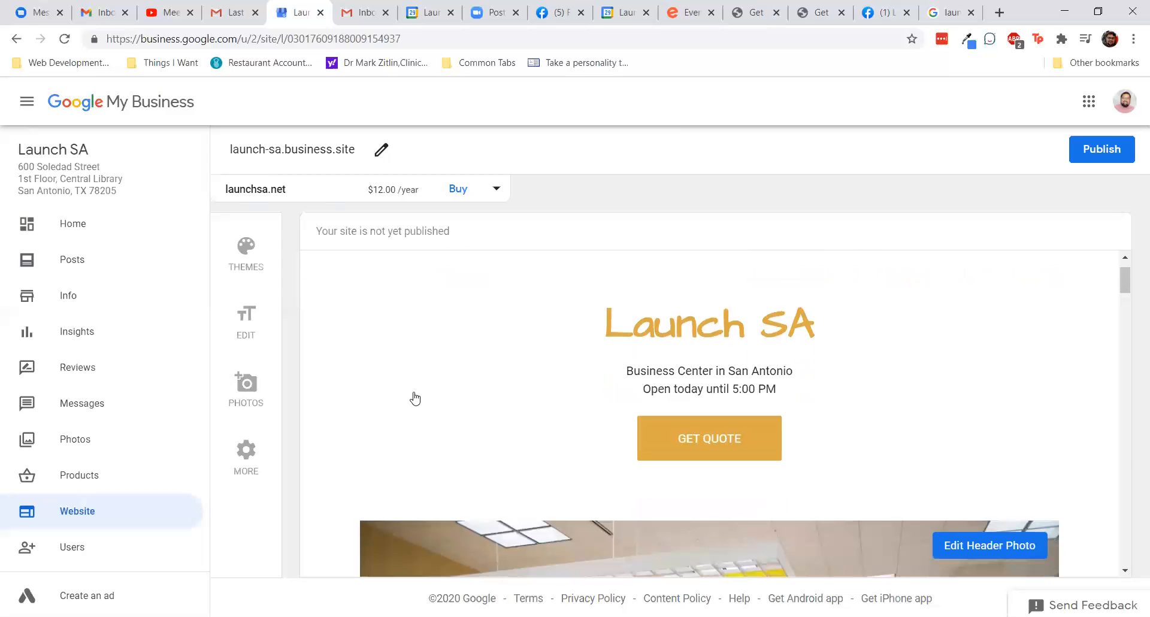
{"action": "scroll", "coordinate": [415, 399], "scroll_direction": "up", "scroll_amount": 2}
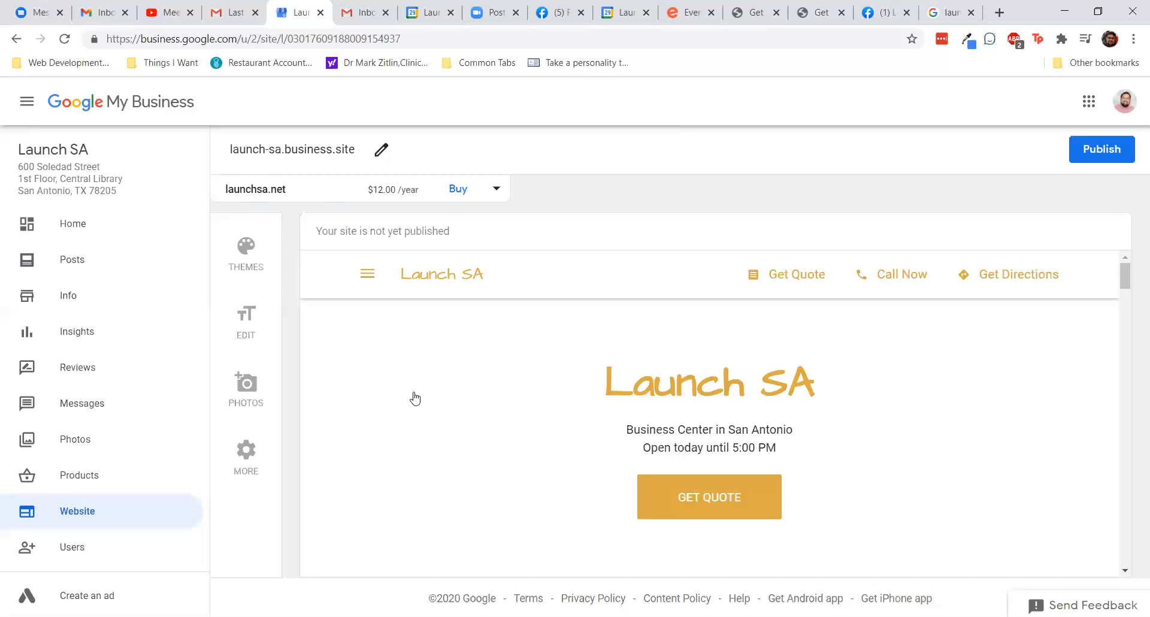
- Examine the site preview from header photo through posts, testimonials, About Us, gallery and contact sections, ending back at the header
{"action": "scroll", "coordinate": [415, 398], "scroll_direction": "down", "scroll_amount": 6}
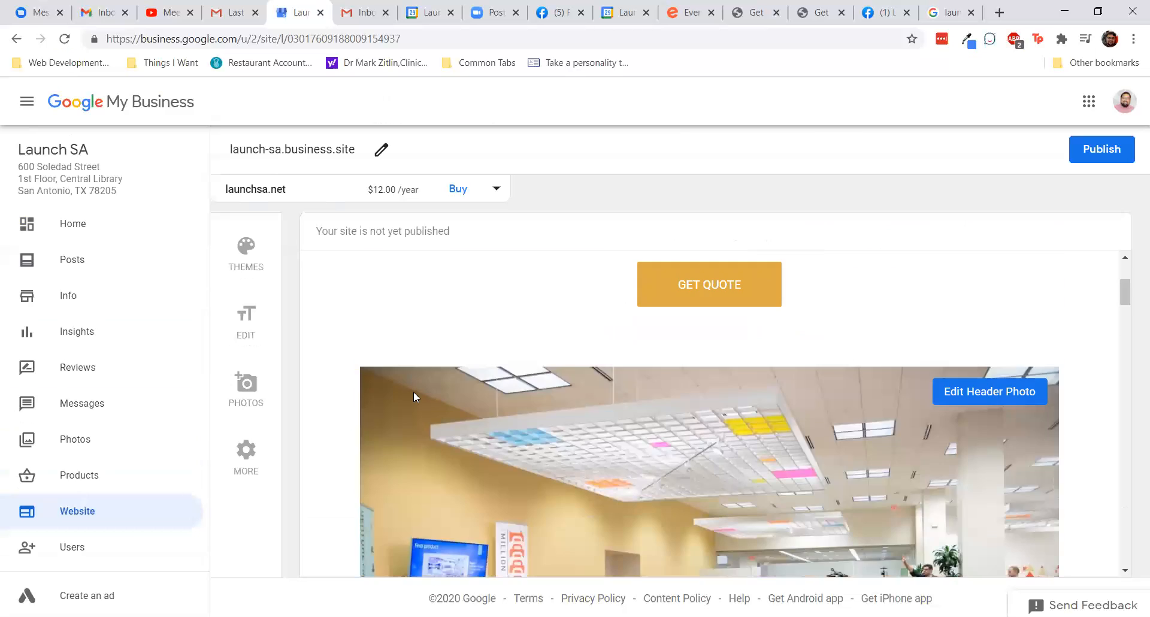
{"action": "scroll", "coordinate": [415, 397], "scroll_direction": "down", "scroll_amount": 5}
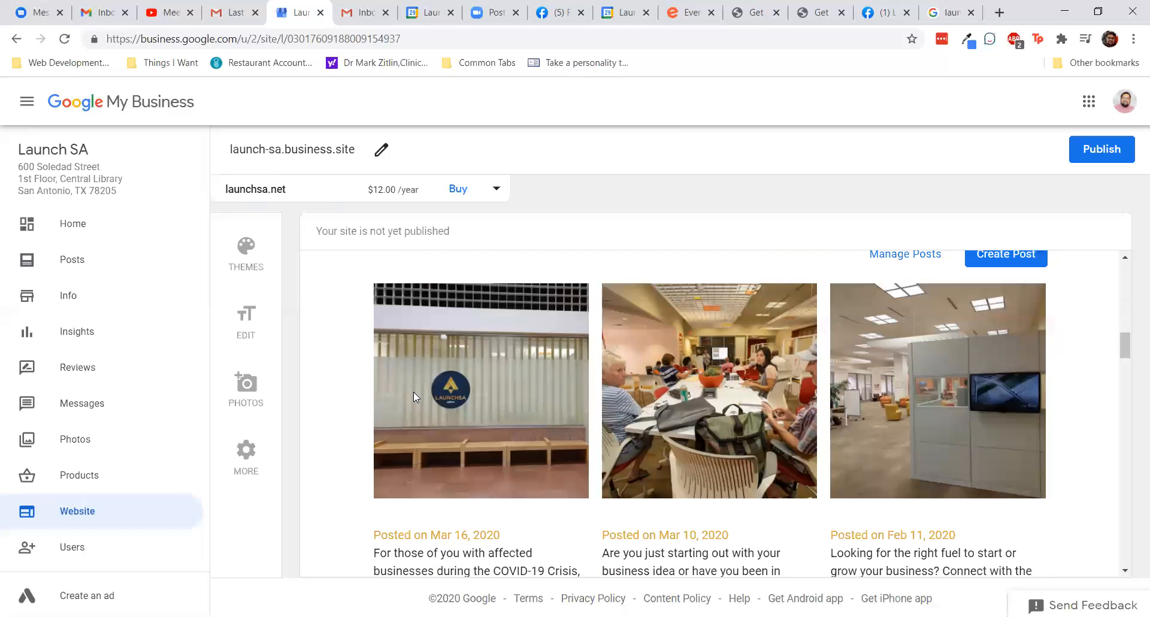
{"action": "scroll", "coordinate": [415, 398], "scroll_direction": "down", "scroll_amount": 5}
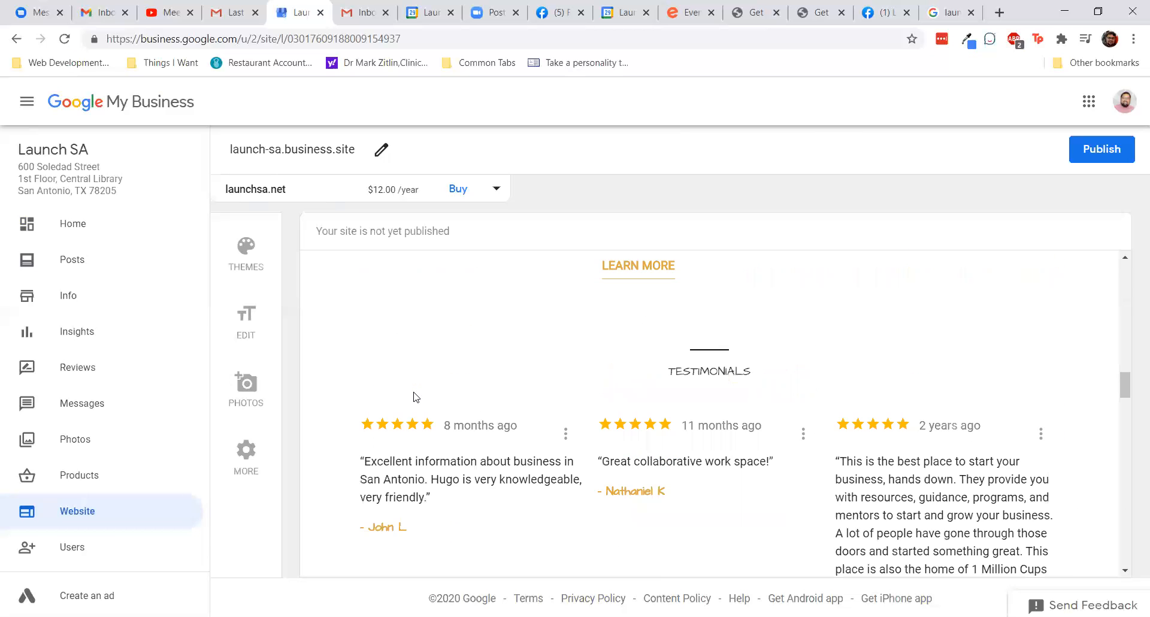
{"action": "scroll", "coordinate": [415, 397], "scroll_direction": "down", "scroll_amount": 2}
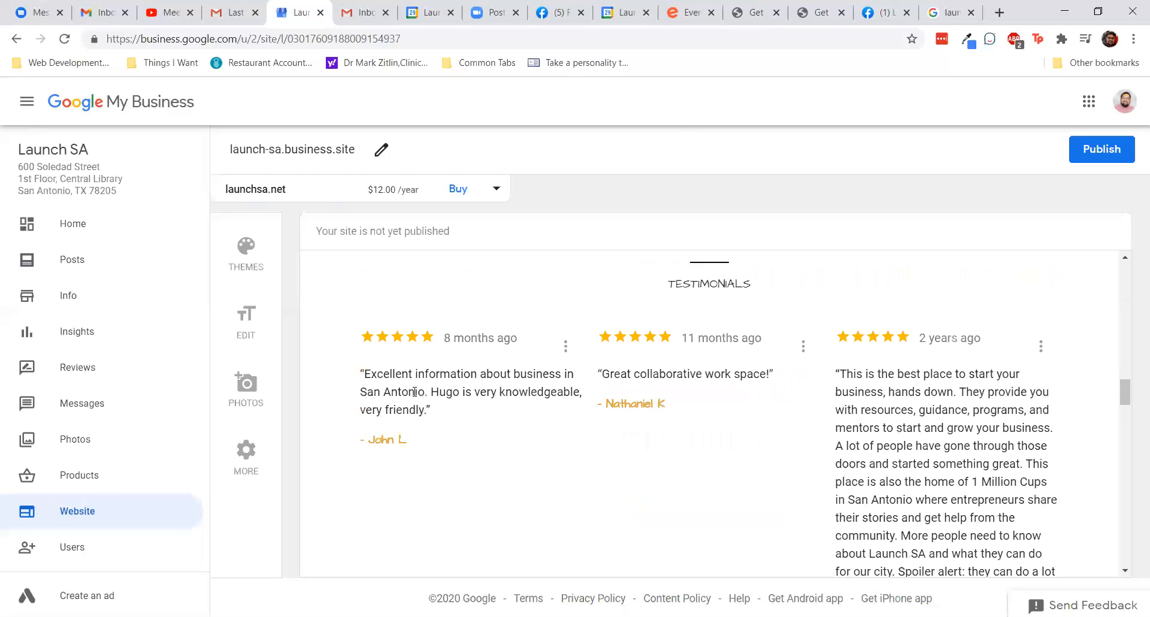
{"action": "scroll", "coordinate": [415, 397], "scroll_direction": "down", "scroll_amount": 6}
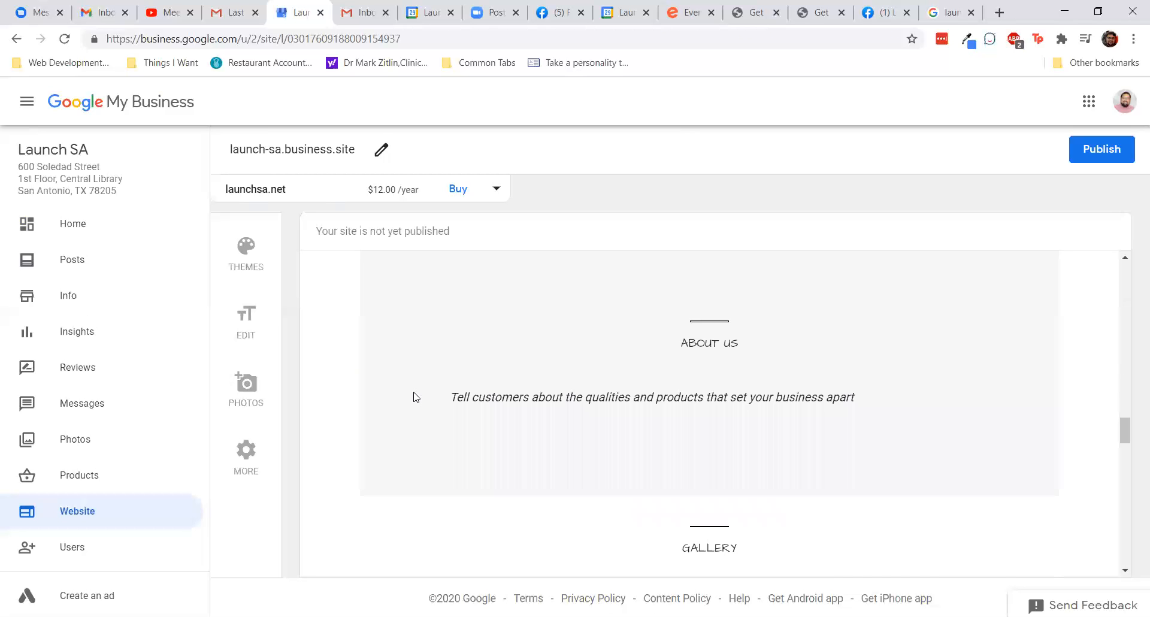
{"action": "scroll", "coordinate": [415, 397], "scroll_direction": "down", "scroll_amount": 5}
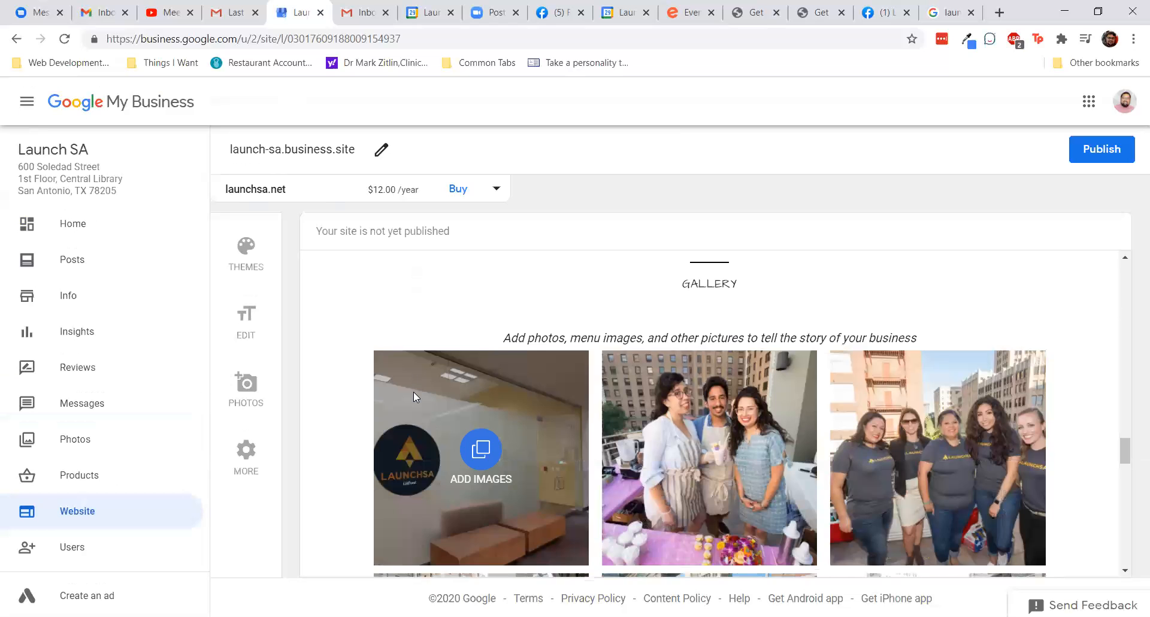
{"action": "scroll", "coordinate": [413, 392], "scroll_direction": "down", "scroll_amount": 10}
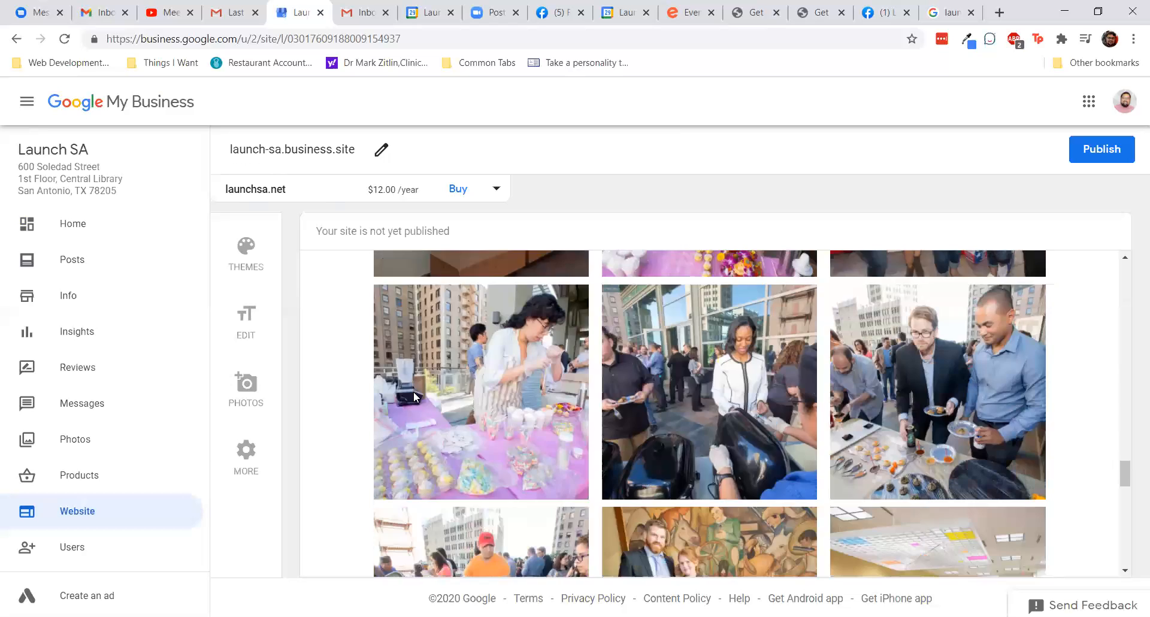
{"action": "scroll", "coordinate": [413, 391], "scroll_direction": "down", "scroll_amount": 3}
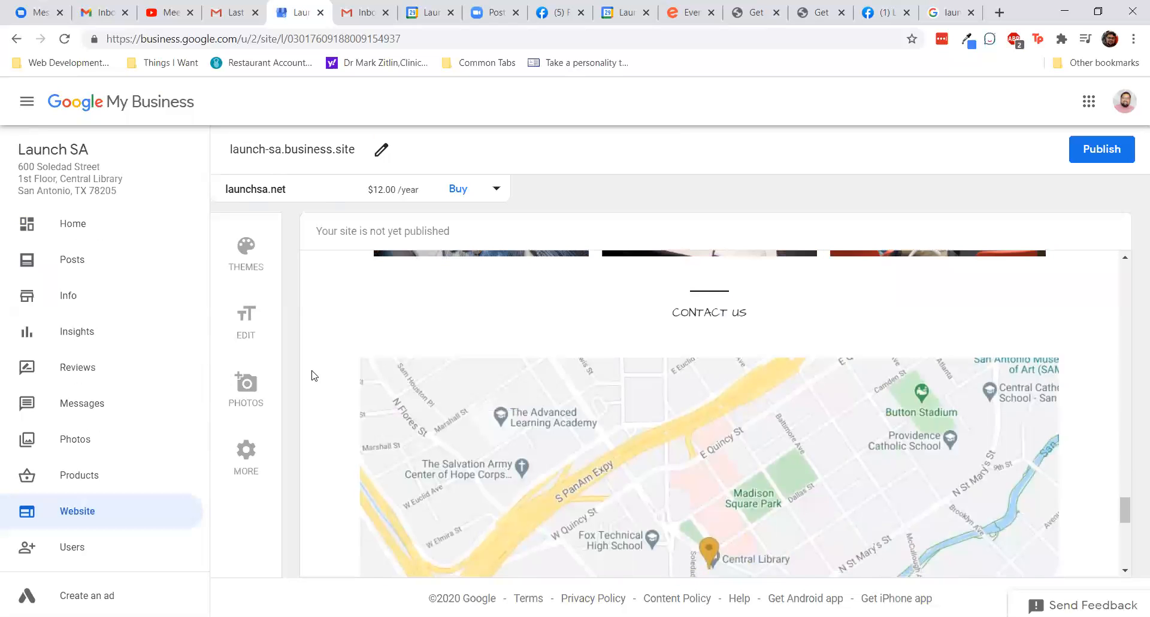
{"action": "scroll", "coordinate": [327, 399], "scroll_direction": "down", "scroll_amount": 5}
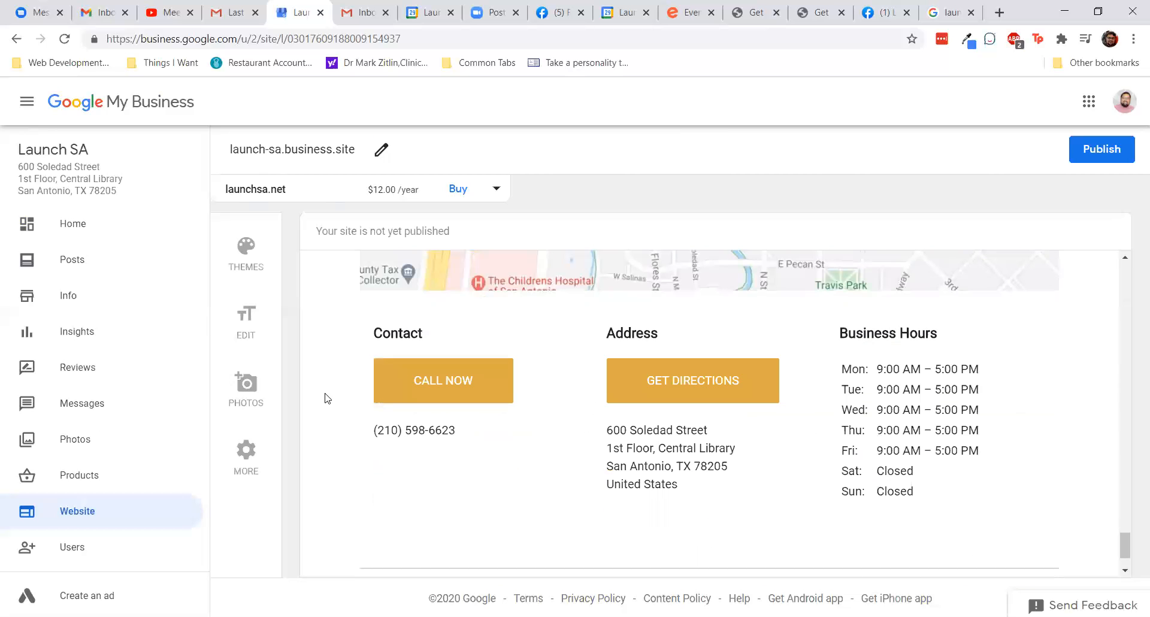
{"action": "scroll", "coordinate": [327, 398], "scroll_direction": "down", "scroll_amount": 1}
{"action": "scroll", "coordinate": [327, 398], "scroll_direction": "up", "scroll_amount": 8}
{"action": "scroll", "coordinate": [327, 398], "scroll_direction": "up", "scroll_amount": 12}
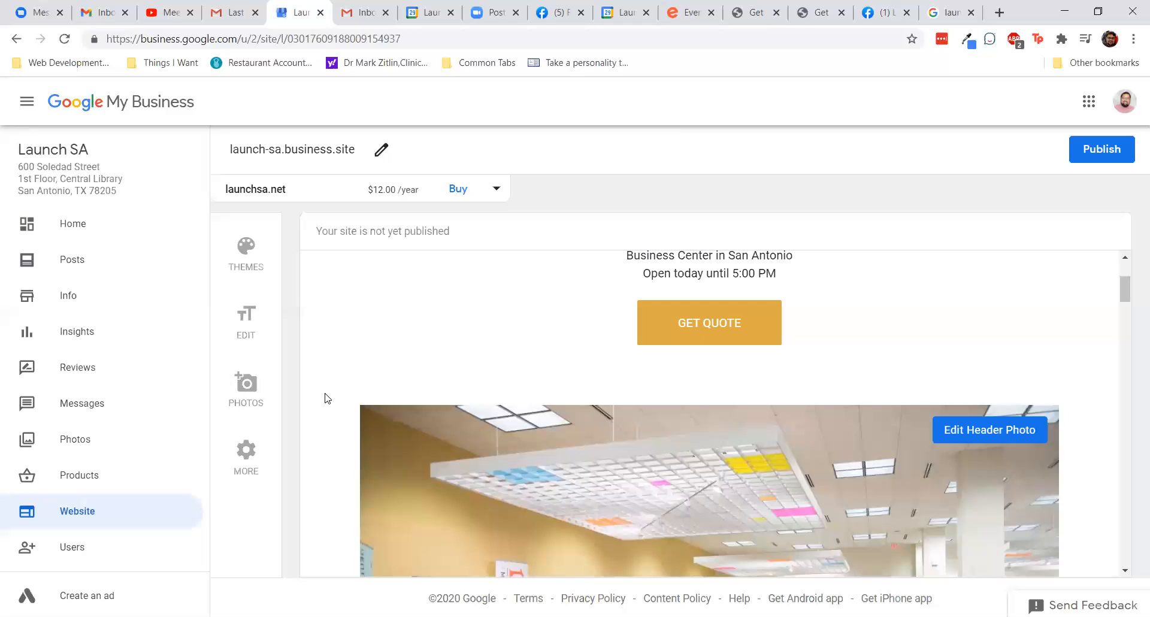
{"action": "scroll", "coordinate": [327, 399], "scroll_direction": "up", "scroll_amount": 3}
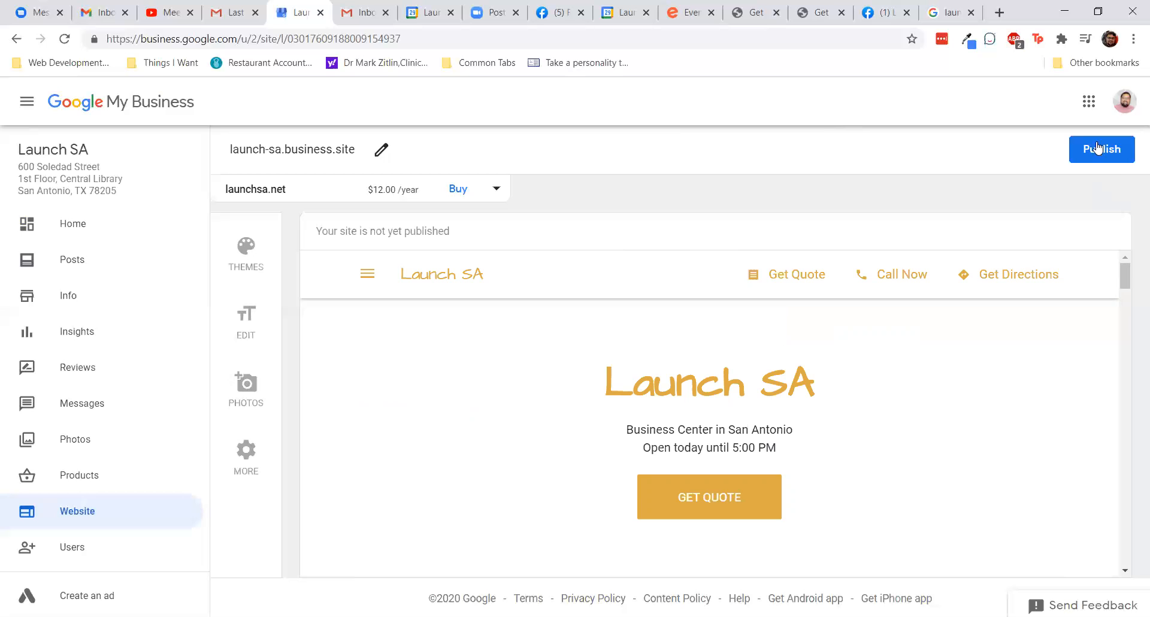
- Switch to Facebook to check the live broadcast on the Launch San Antonio page, and return to the Google My Business website builder
{"action": "left_click", "coordinate": [884, 12]}
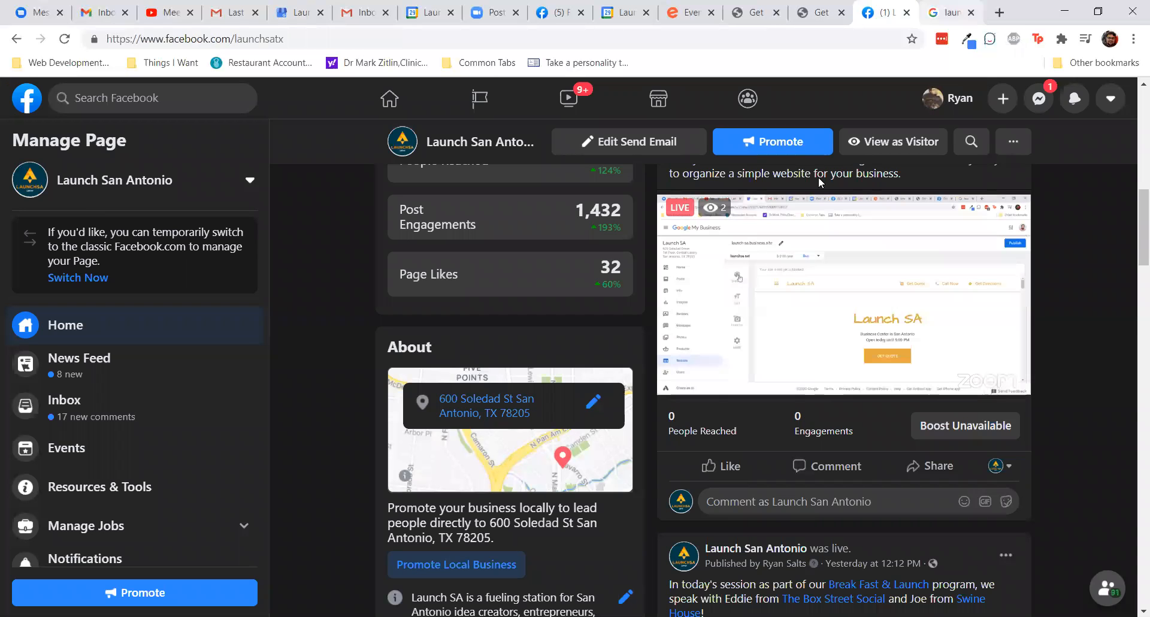
{"action": "left_click", "coordinate": [571, 4]}
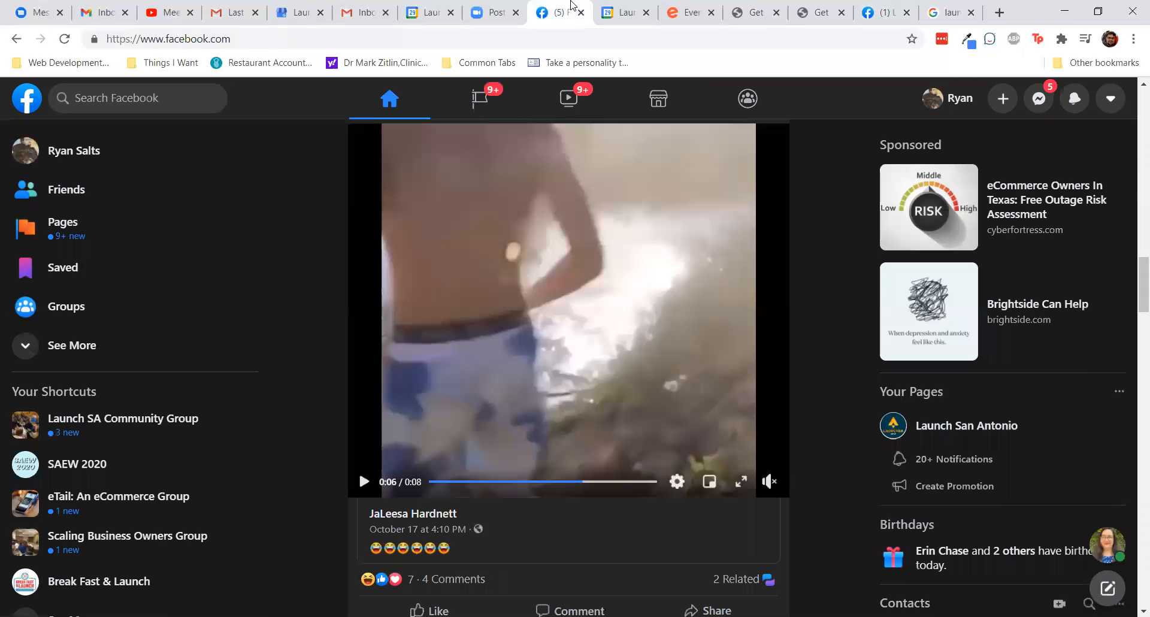
{"action": "left_click", "coordinate": [286, 23]}
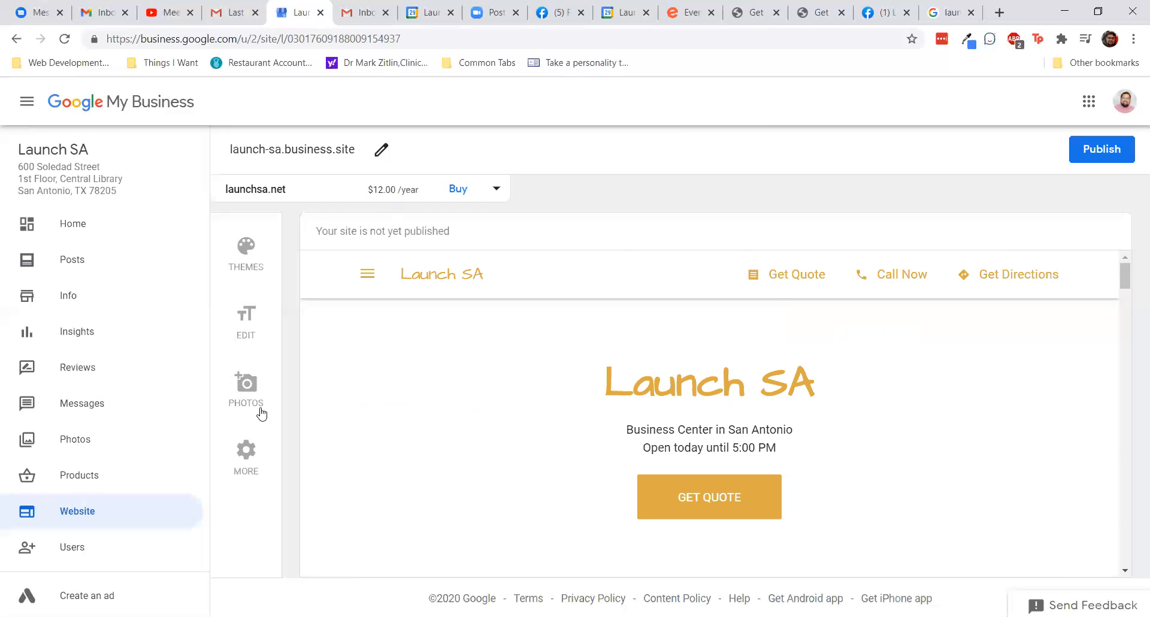
- Open the site's theme choices, try Conservatory, Nouveau and Lagos, and reselect the Luxe theme
{"action": "left_click", "coordinate": [237, 267]}
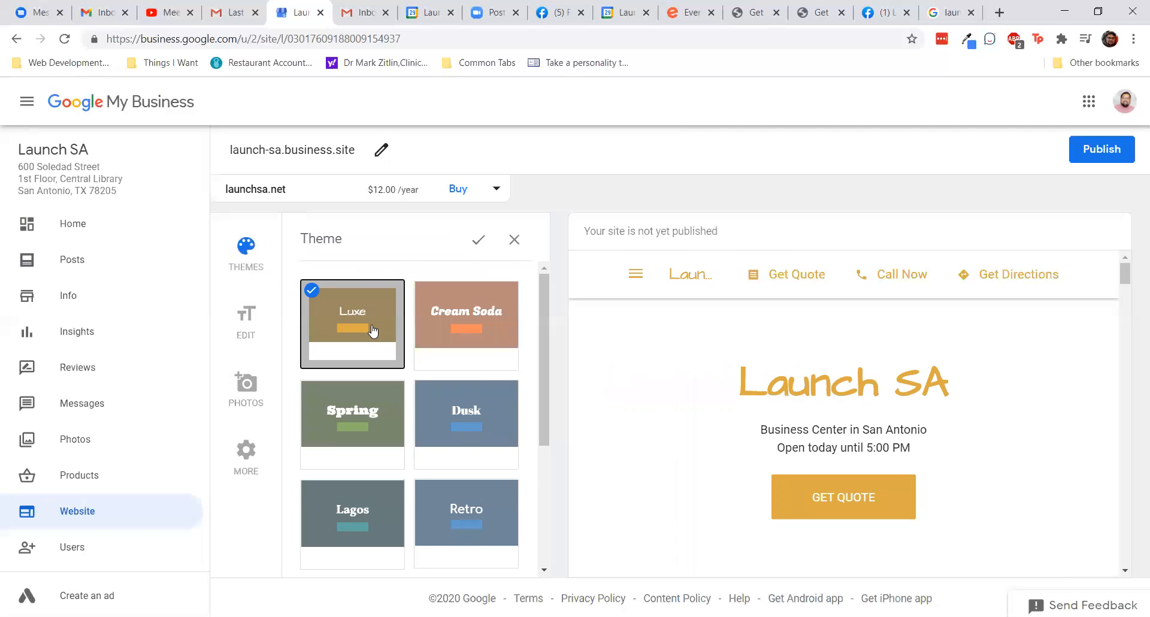
{"action": "scroll", "coordinate": [371, 330], "scroll_direction": "down", "scroll_amount": 3}
{"action": "scroll", "coordinate": [372, 330], "scroll_direction": "down", "scroll_amount": 1}
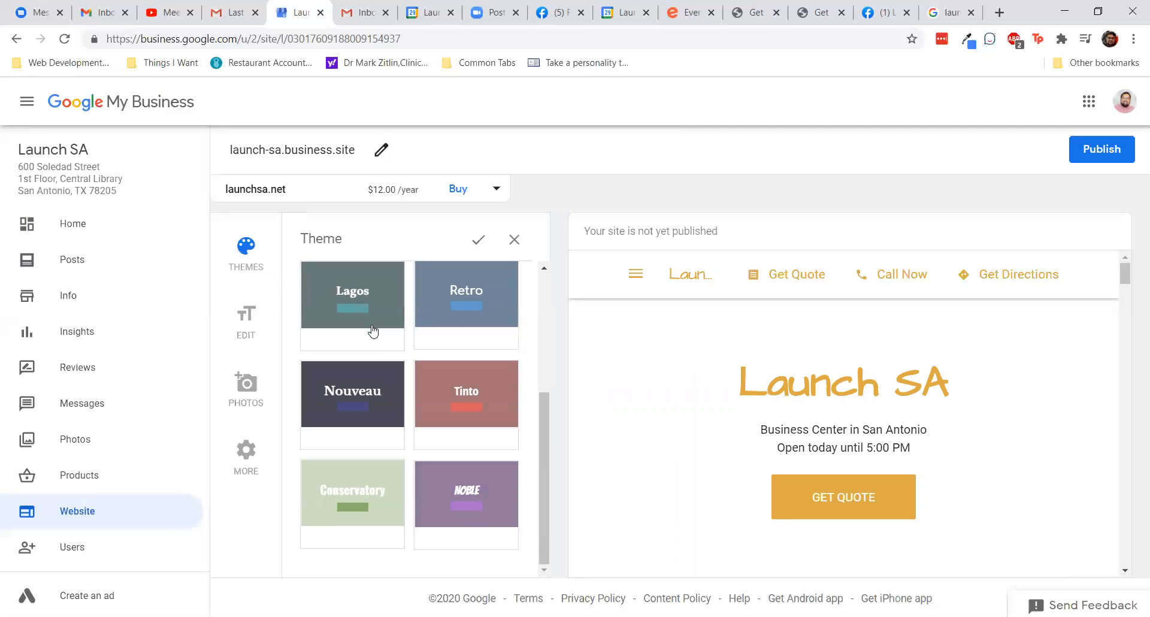
{"action": "left_click", "coordinate": [352, 503]}
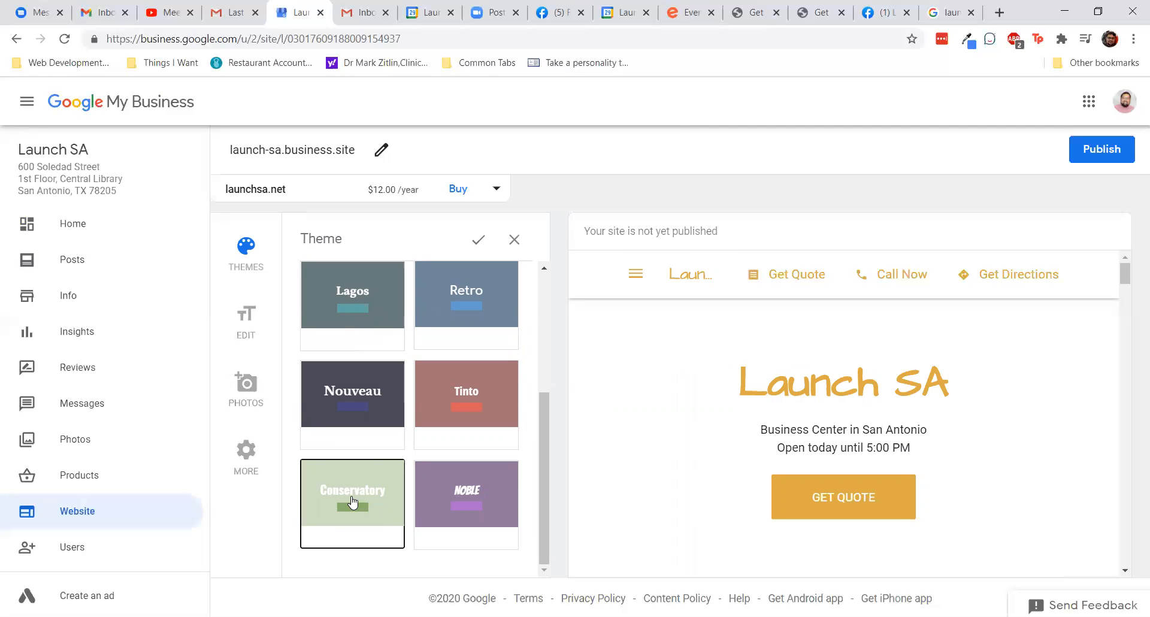
{"action": "left_click", "coordinate": [354, 409]}
{"action": "left_click", "coordinate": [351, 326]}
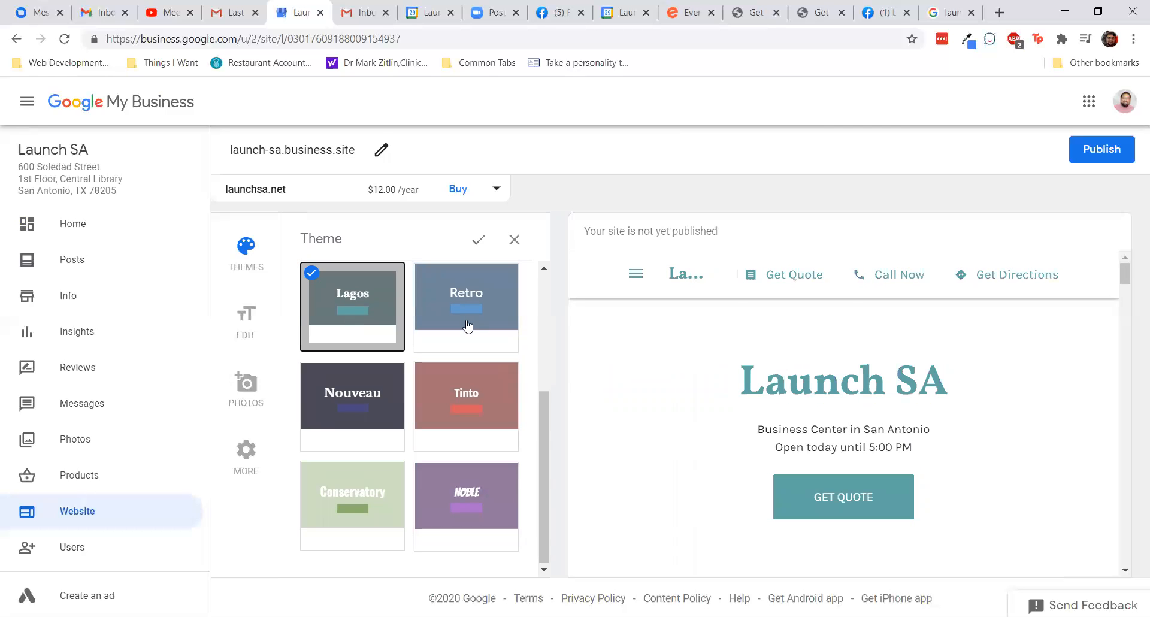
{"action": "scroll", "coordinate": [468, 326], "scroll_direction": "up", "scroll_amount": 4}
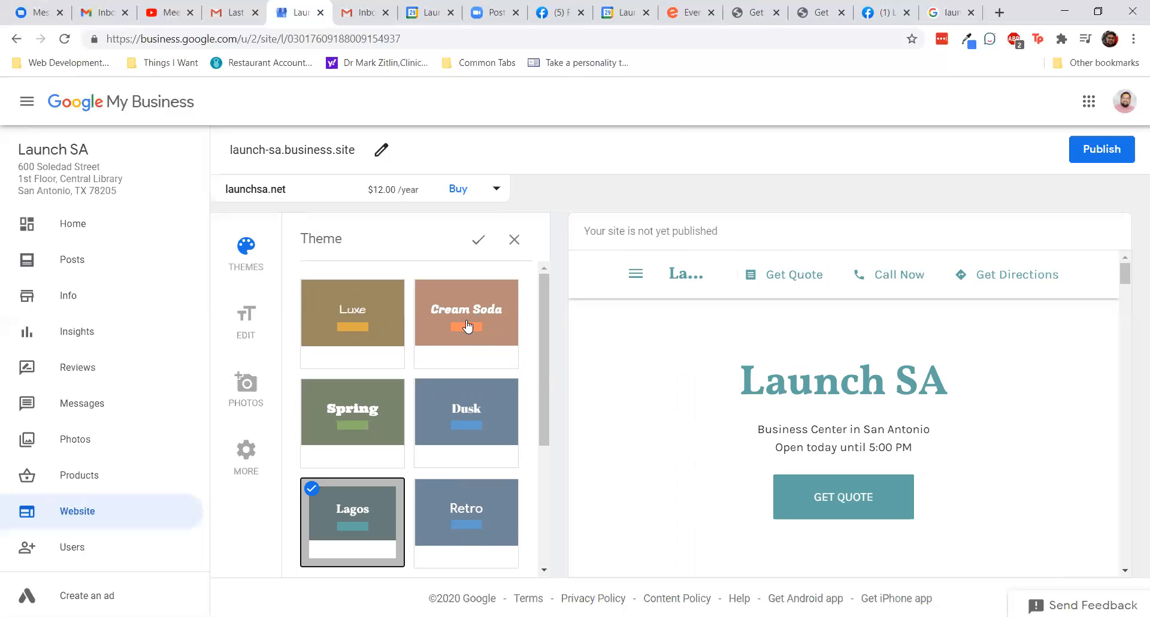
{"action": "left_click", "coordinate": [366, 335]}
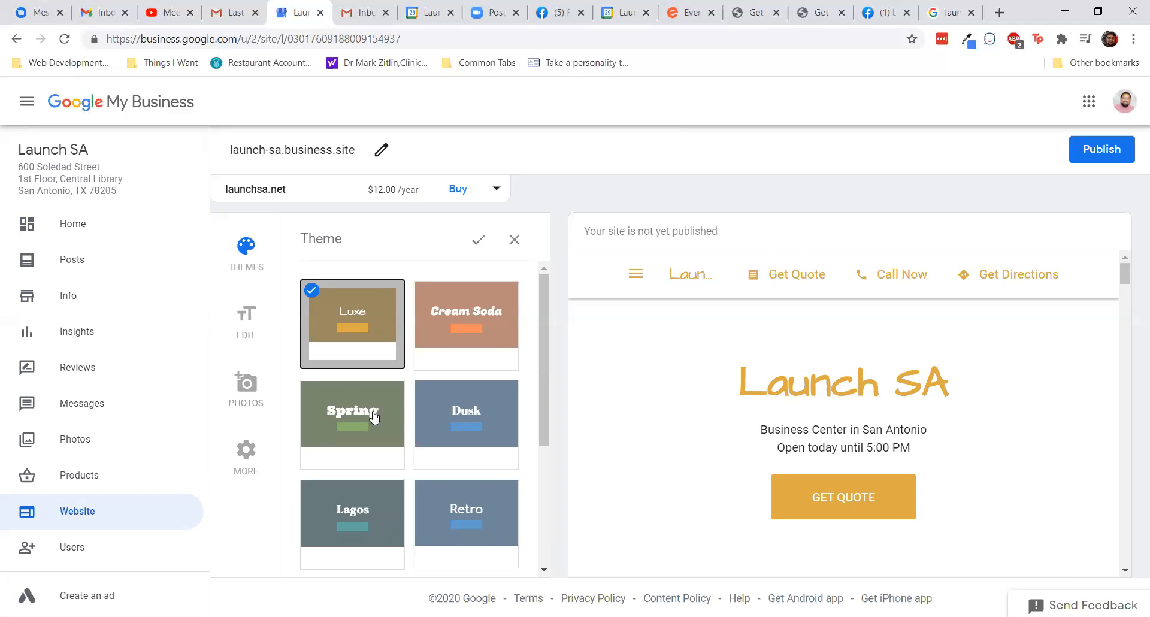
- Try the Retro theme, discard that change and open the editing options for the site's button and text
{"action": "scroll", "coordinate": [374, 418], "scroll_direction": "down", "scroll_amount": 4}
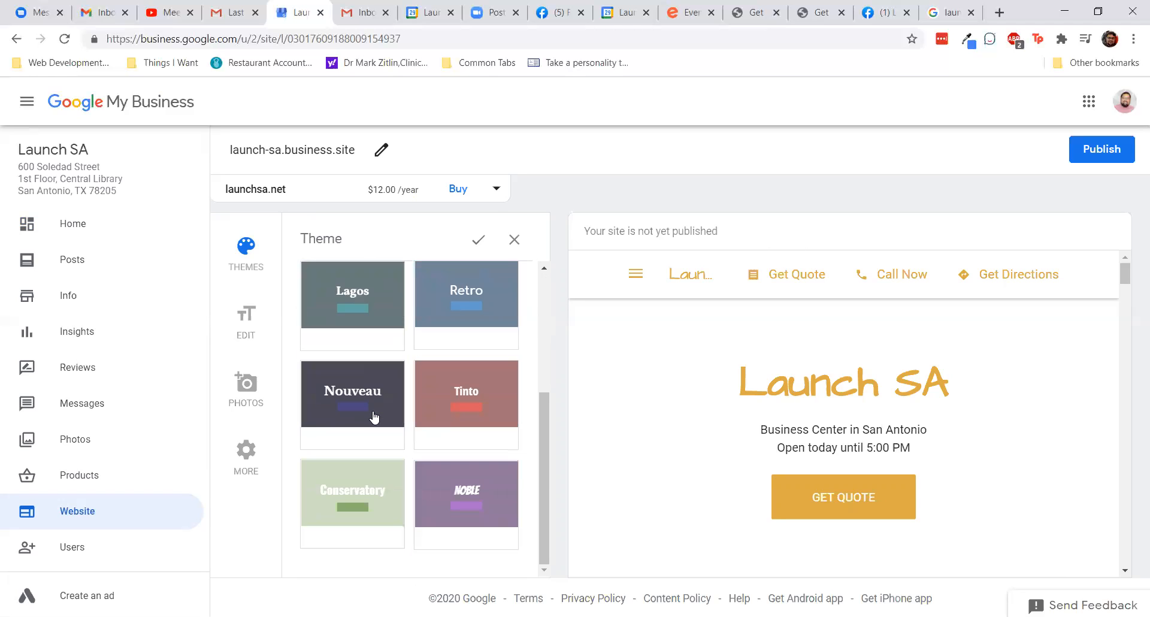
{"action": "scroll", "coordinate": [372, 416], "scroll_direction": "up", "scroll_amount": 2}
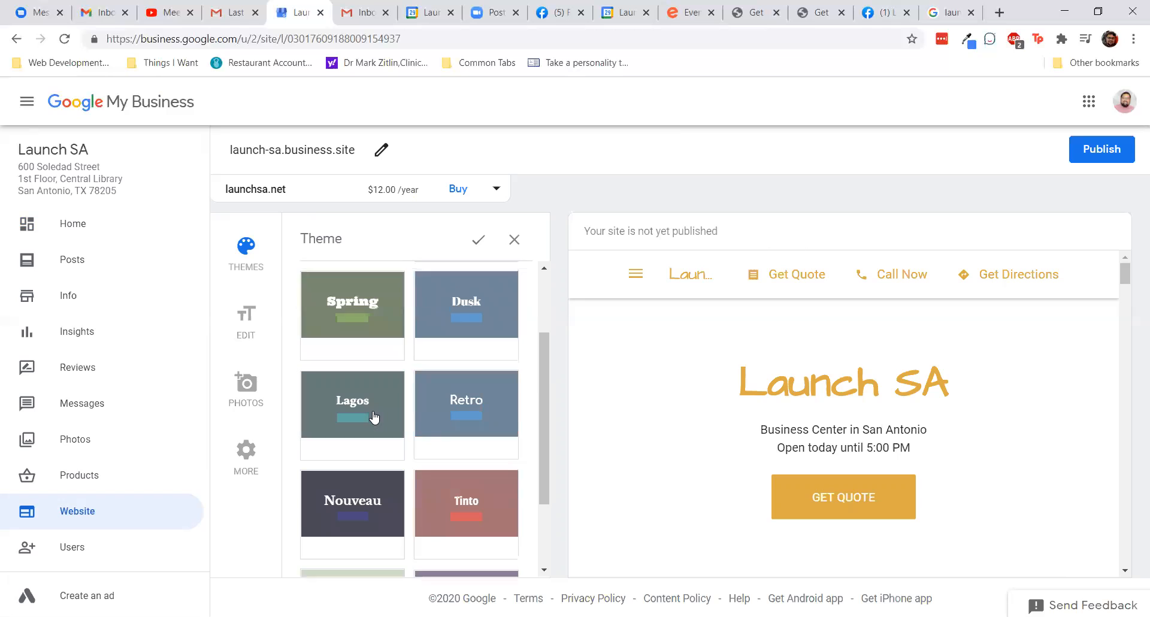
{"action": "left_click", "coordinate": [464, 412]}
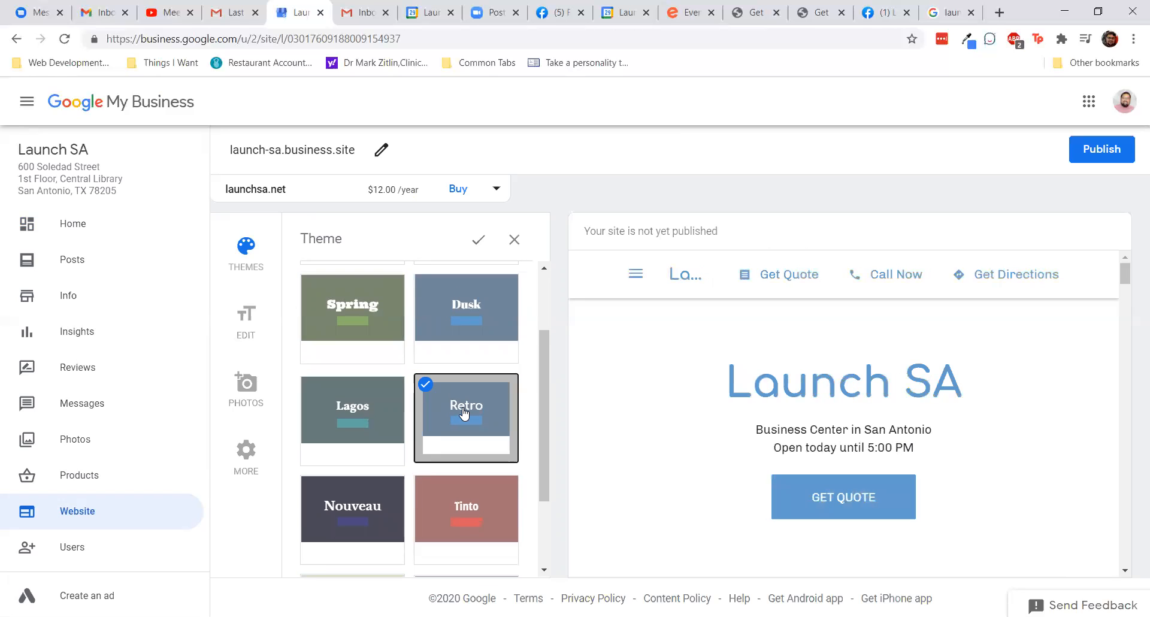
{"action": "left_click", "coordinate": [253, 309]}
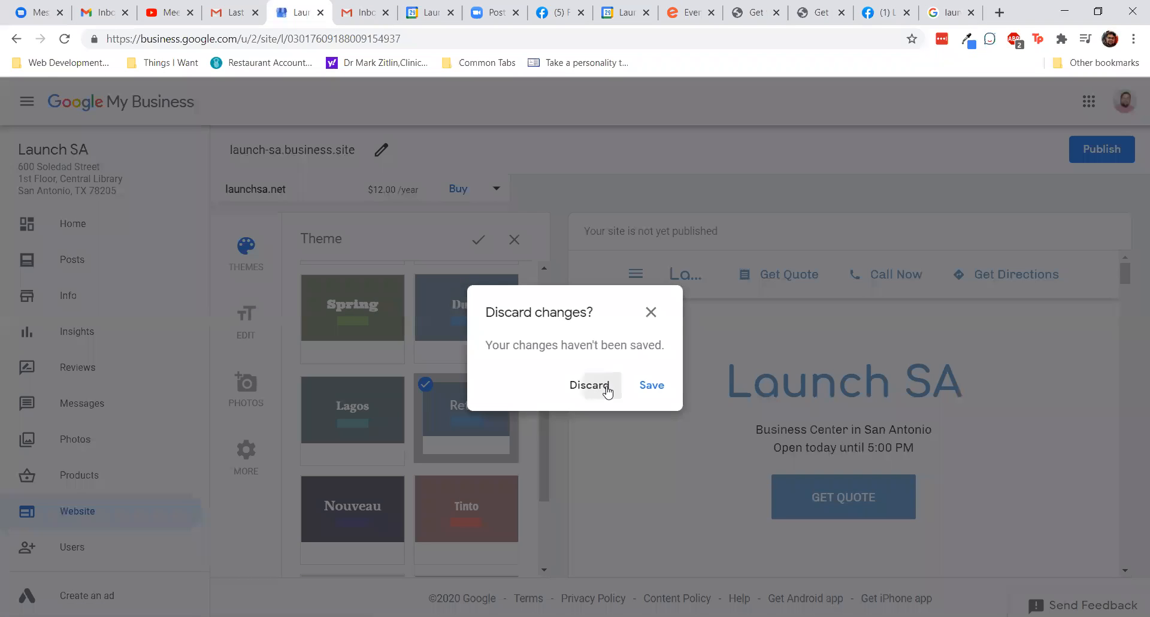
{"action": "left_click", "coordinate": [607, 389]}
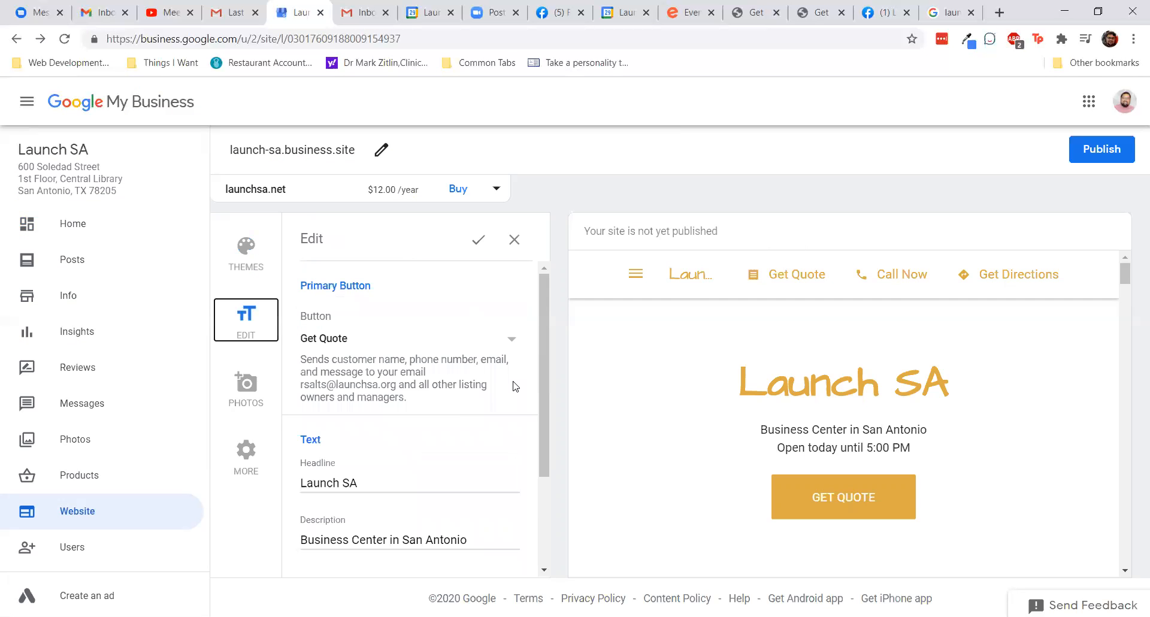
- Examine the available primary button types and the explanation of what Get Quote sends to the business
{"action": "left_click", "coordinate": [485, 346]}
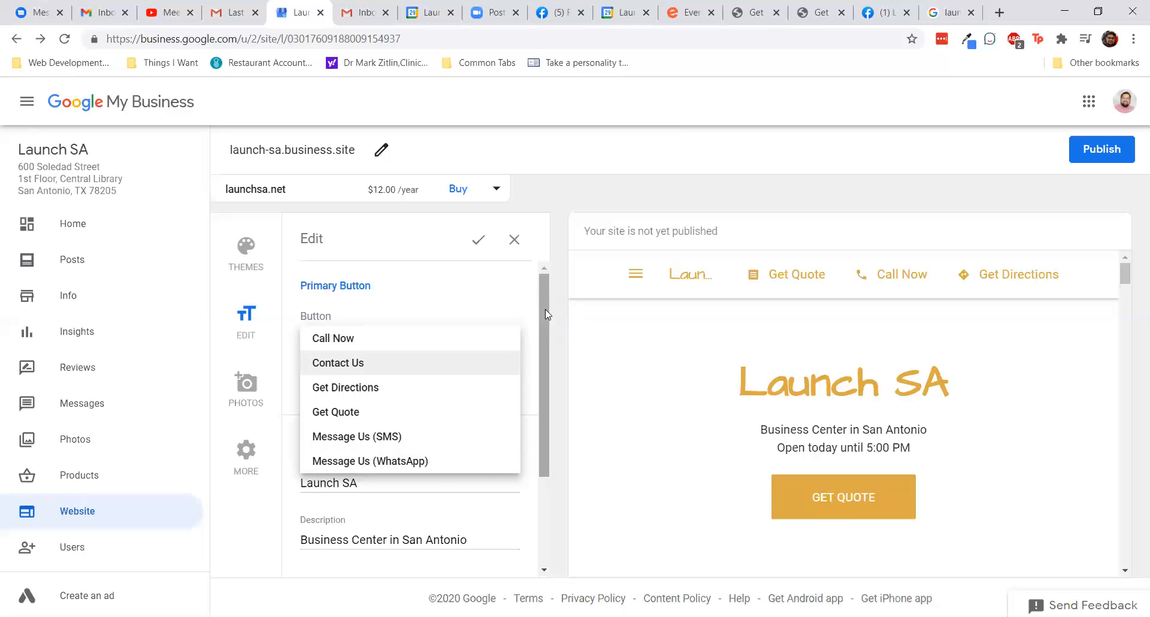
{"action": "left_click", "coordinate": [509, 298]}
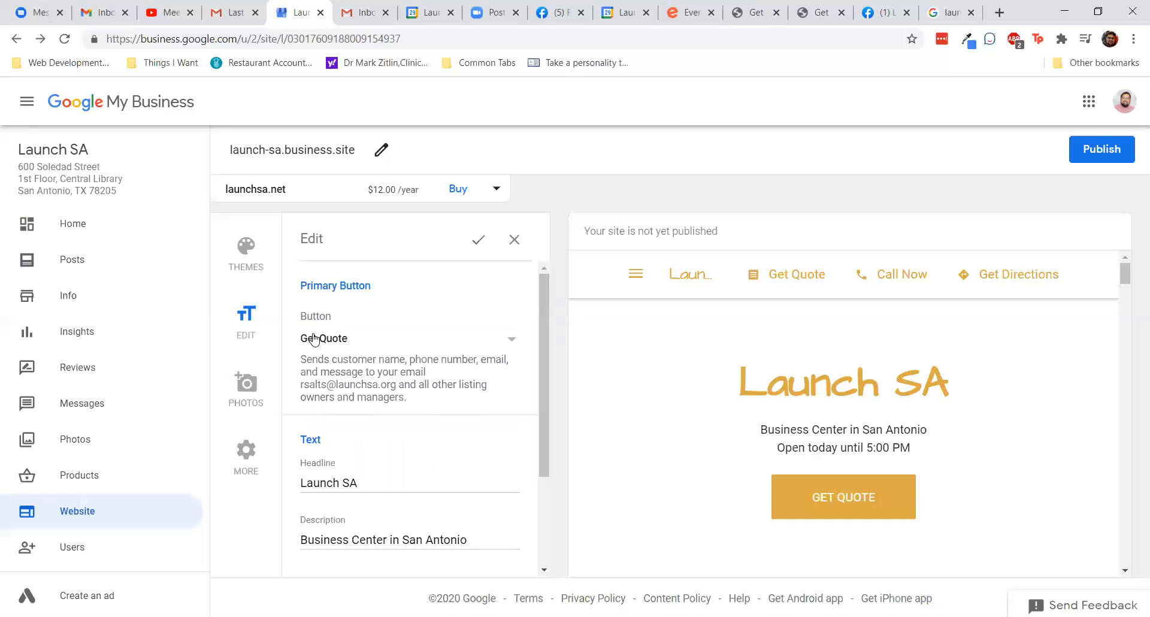
{"action": "left_click_drag", "start_coordinate": [306, 360], "coordinate": [410, 406]}
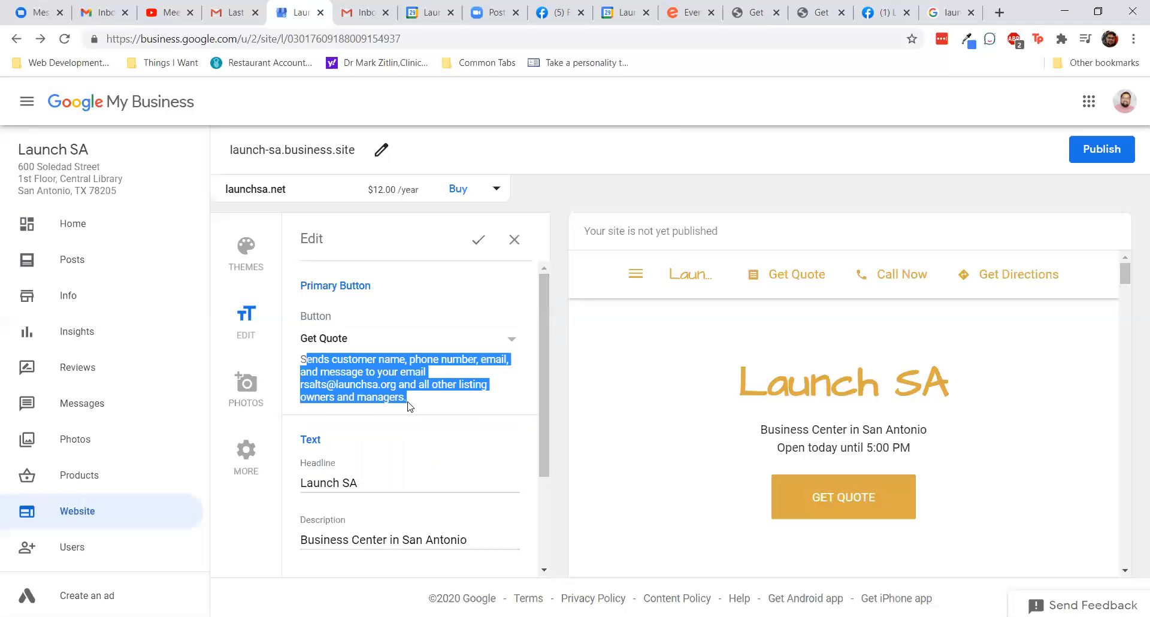
{"action": "left_click", "coordinate": [372, 367]}
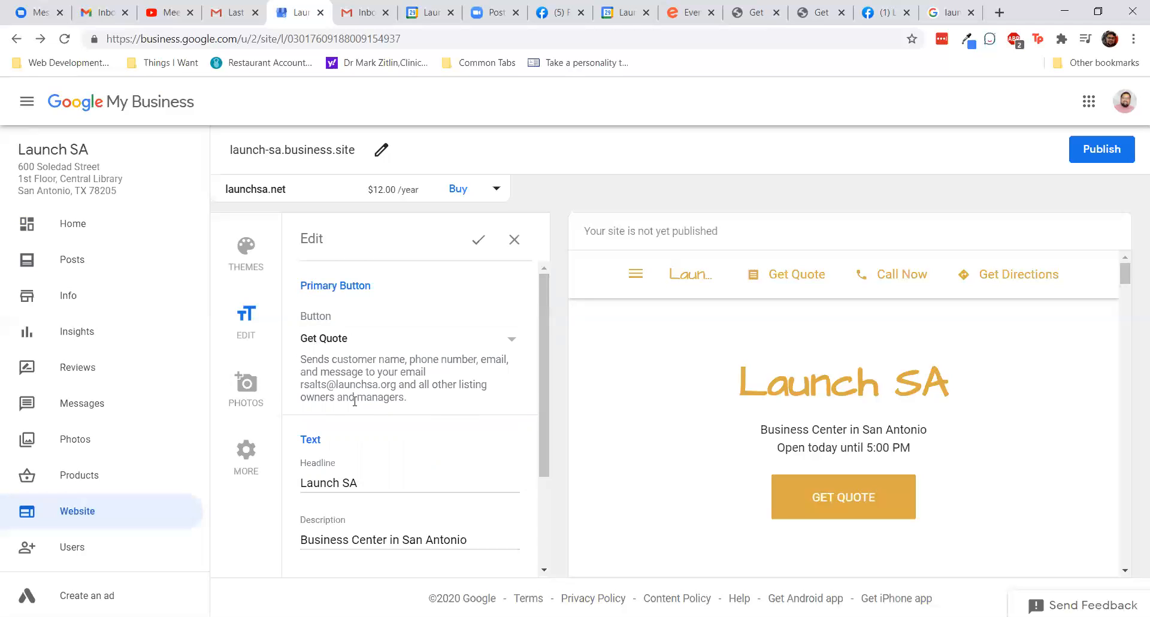
- Replace the site's headline with "John's Accounting" to try out different headline text
{"action": "scroll", "coordinate": [354, 400], "scroll_direction": "down", "scroll_amount": 1}
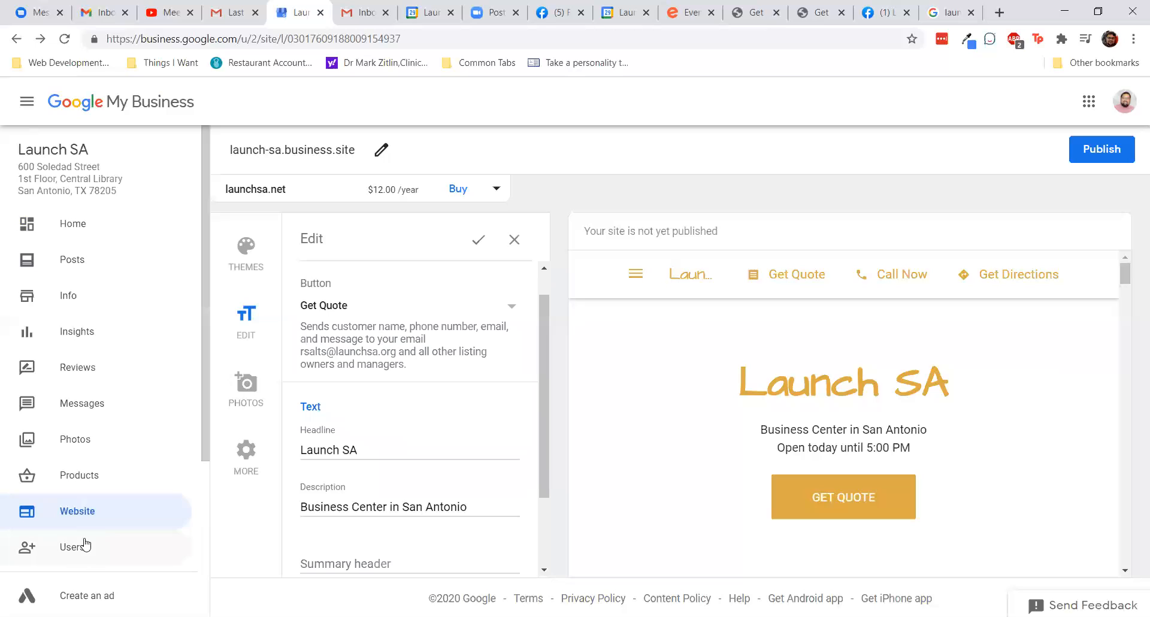
{"action": "scroll", "coordinate": [365, 359], "scroll_direction": "down", "scroll_amount": 2}
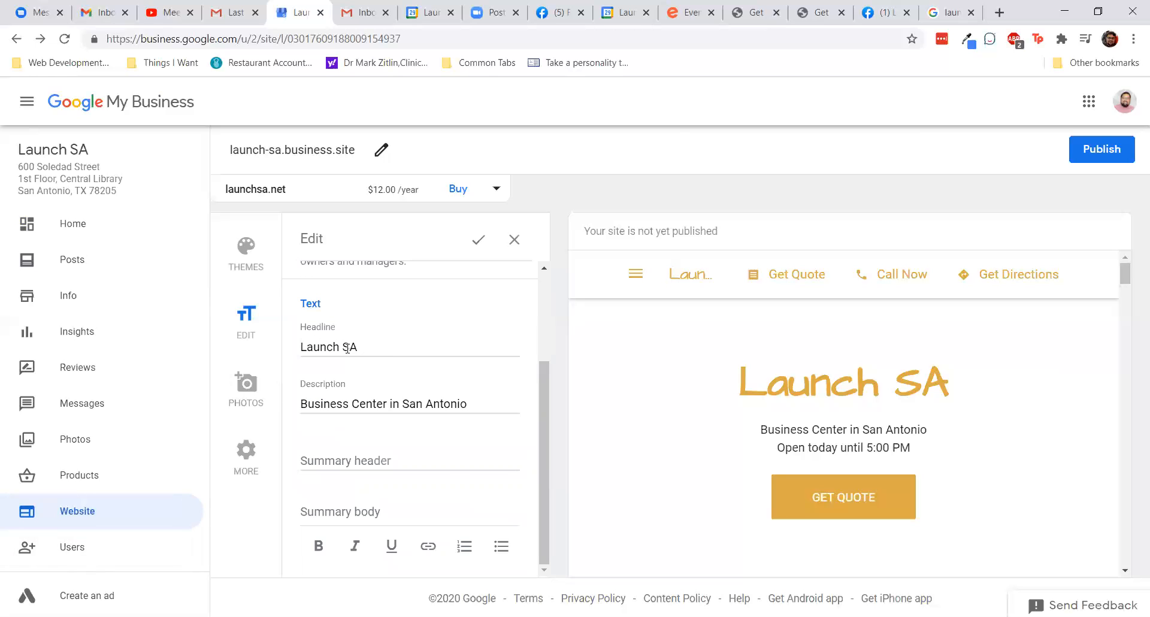
{"action": "triple_click", "coordinate": [341, 347]}
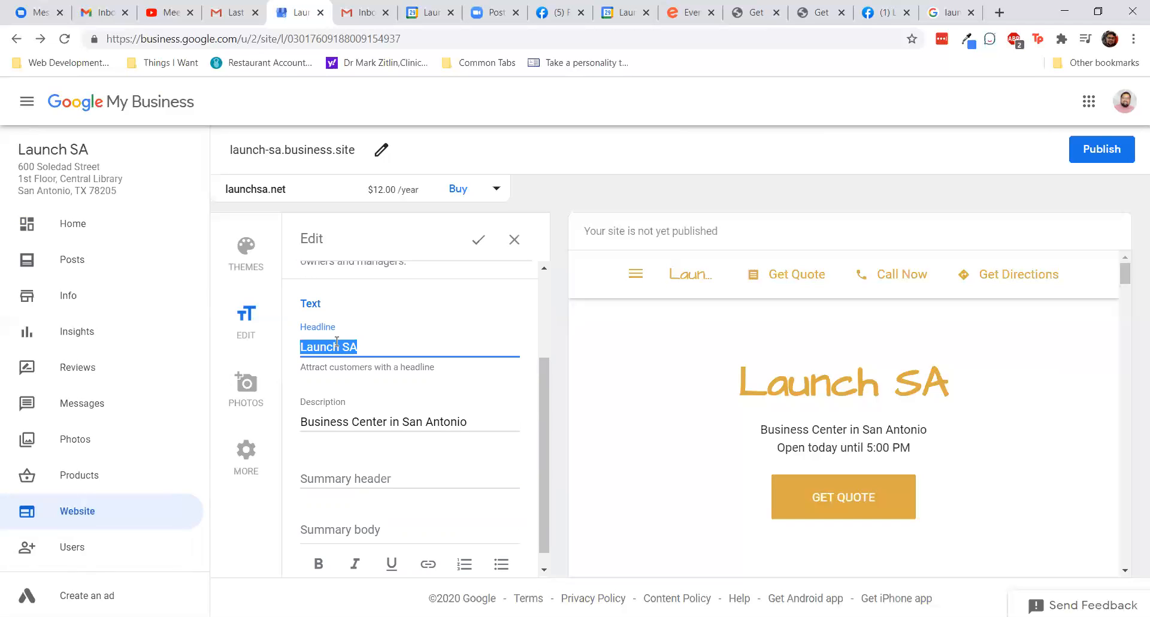
{"action": "type", "text": "John"}
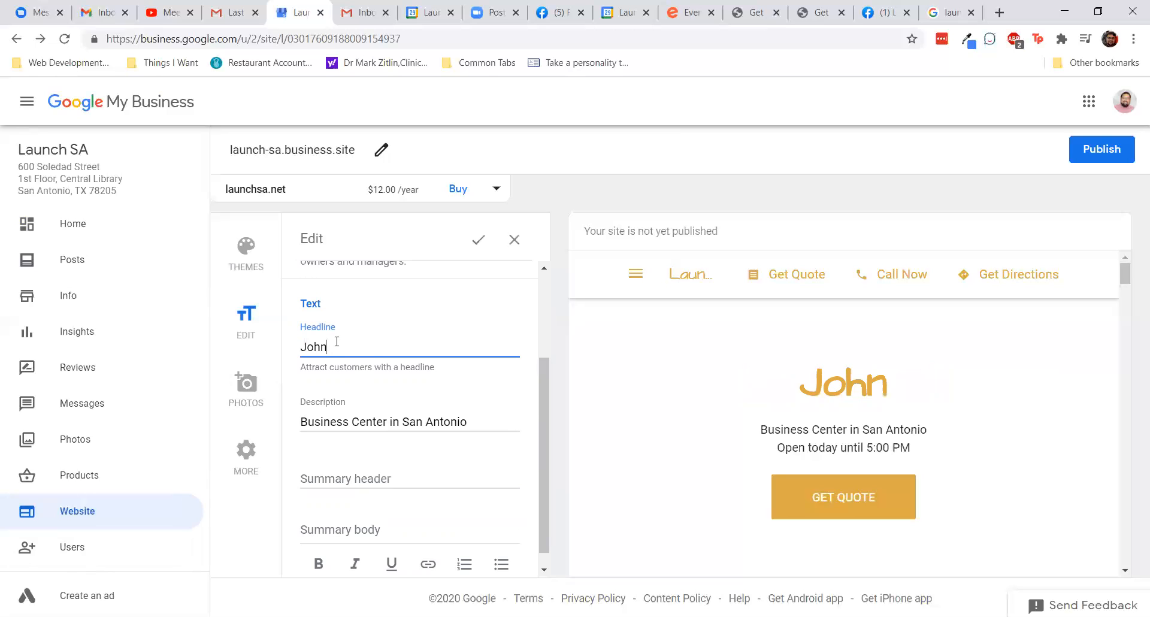
{"action": "type", "text": "'s Accounting"}
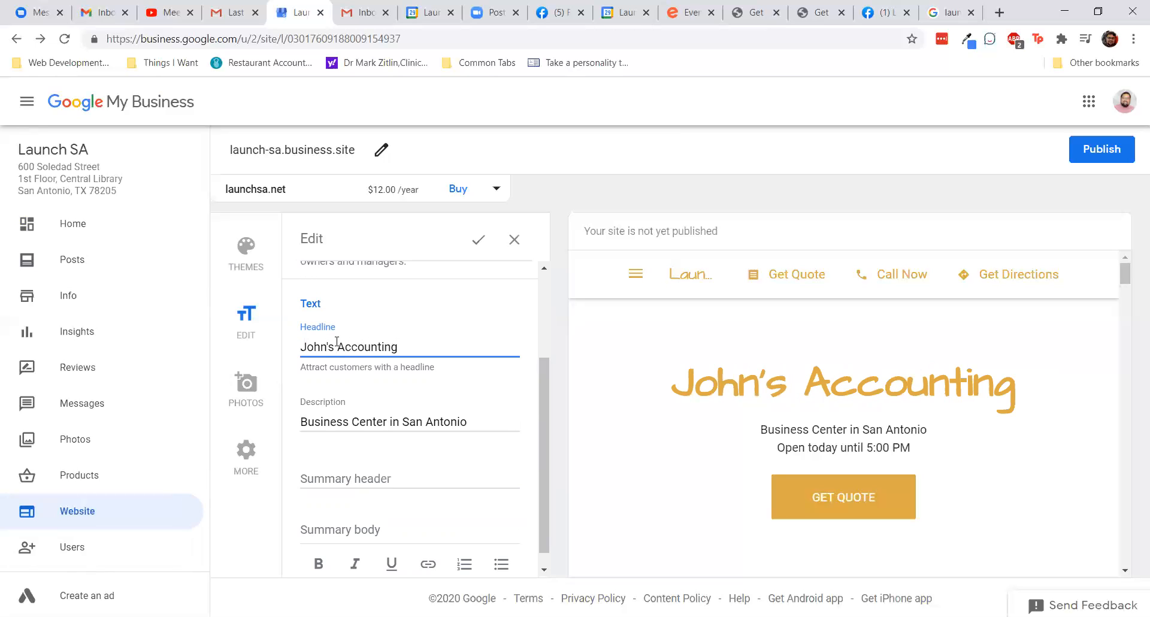
- Clear the sample headline and set it back to "Launch SA"
{"action": "key", "text": "BackSpace"}
{"action": "key", "text": "BackSpace"}
{"action": "key", "text": "BackSpace"}
{"action": "key", "text": "BackSpace"}
{"action": "key", "text": "BackSpace"}
{"action": "key", "text": "BackSpace"}
{"action": "key", "text": "BackSpace"}
{"action": "key", "text": "BackSpace"}
{"action": "key", "text": "BackSpace"}
{"action": "key", "text": "BackSpace"}
{"action": "key", "text": "BackSpace"}
{"action": "key", "text": "BackSpace"}
{"action": "key", "text": "BackSpace"}
{"action": "key", "text": "BackSpace"}
{"action": "key", "text": "BackSpace"}
{"action": "key", "text": "BackSpace"}
{"action": "key", "text": "BackSpace"}
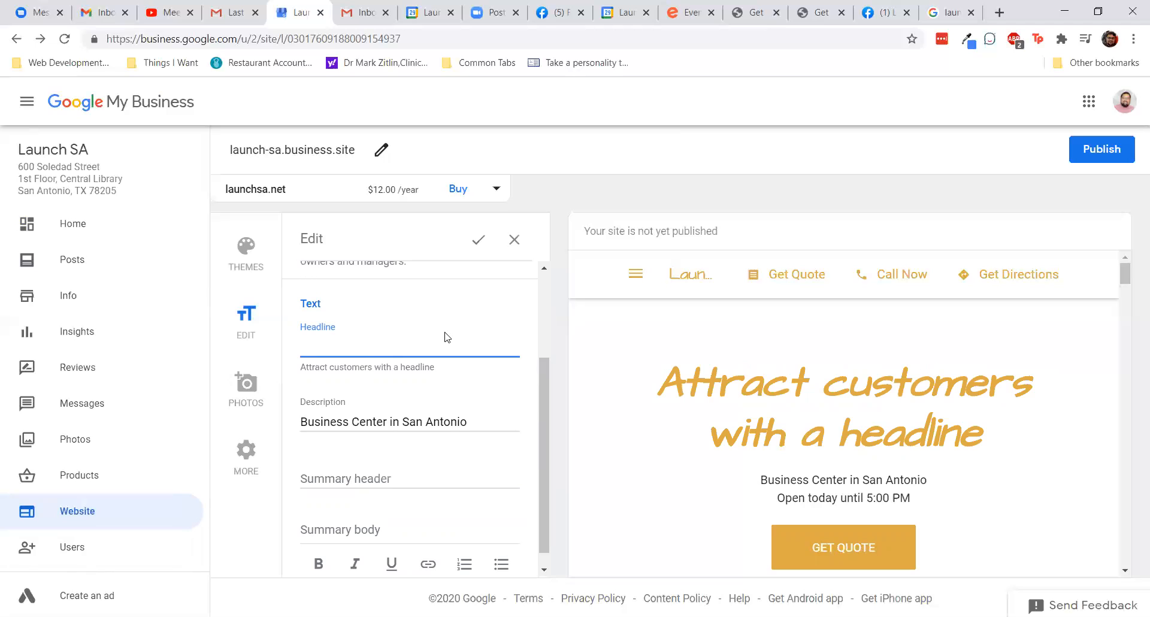
{"action": "type", "text": "Launch SA"}
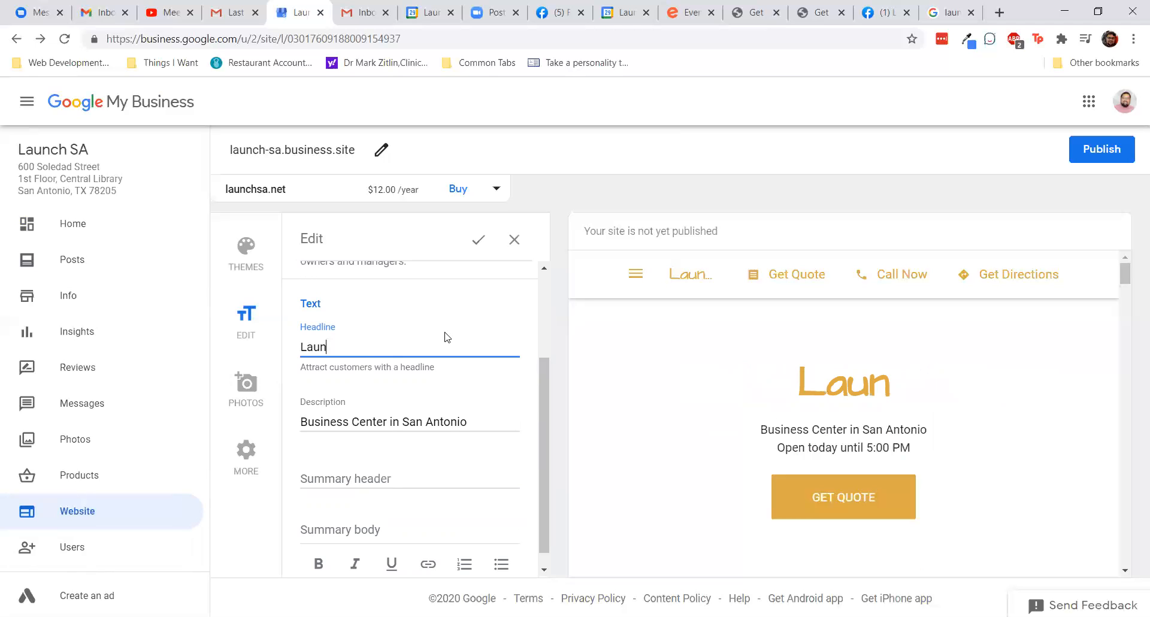
- Replace the site's description with "The first stop along your business Roadmap!"
{"action": "left_click", "coordinate": [372, 419]}
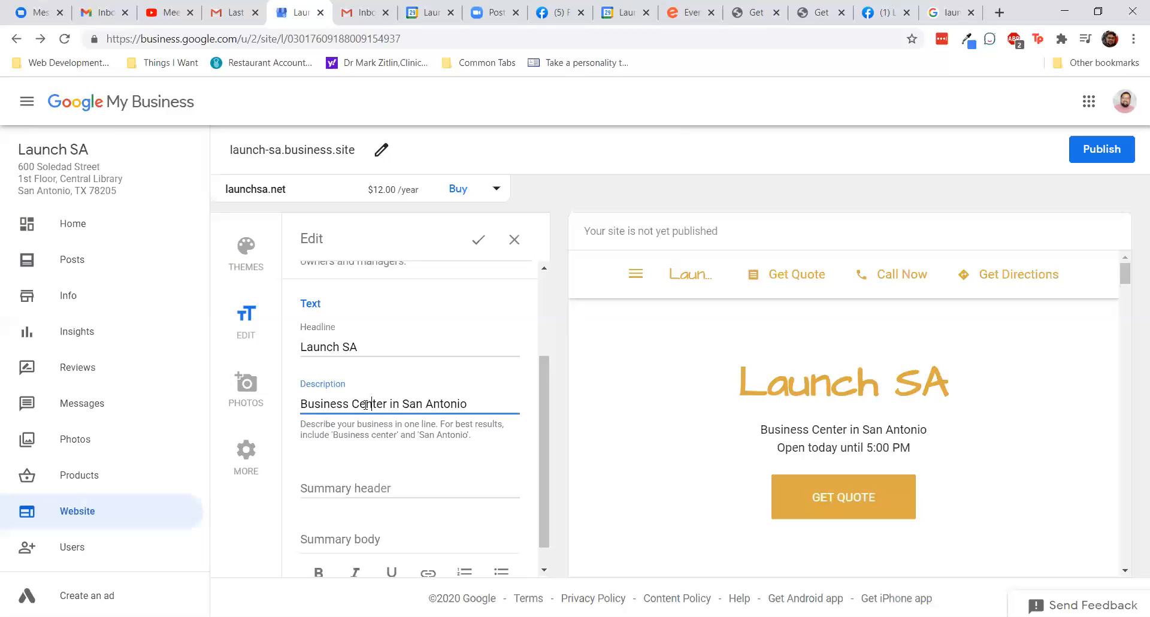
{"action": "triple_click", "coordinate": [366, 404]}
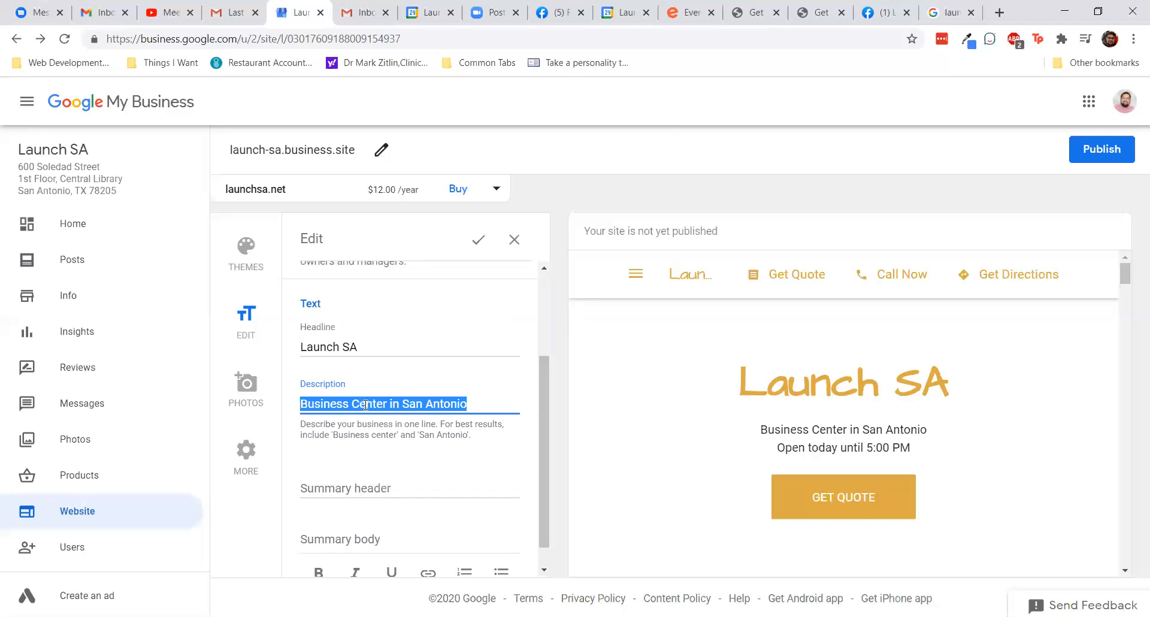
{"action": "type", "text": "this"}
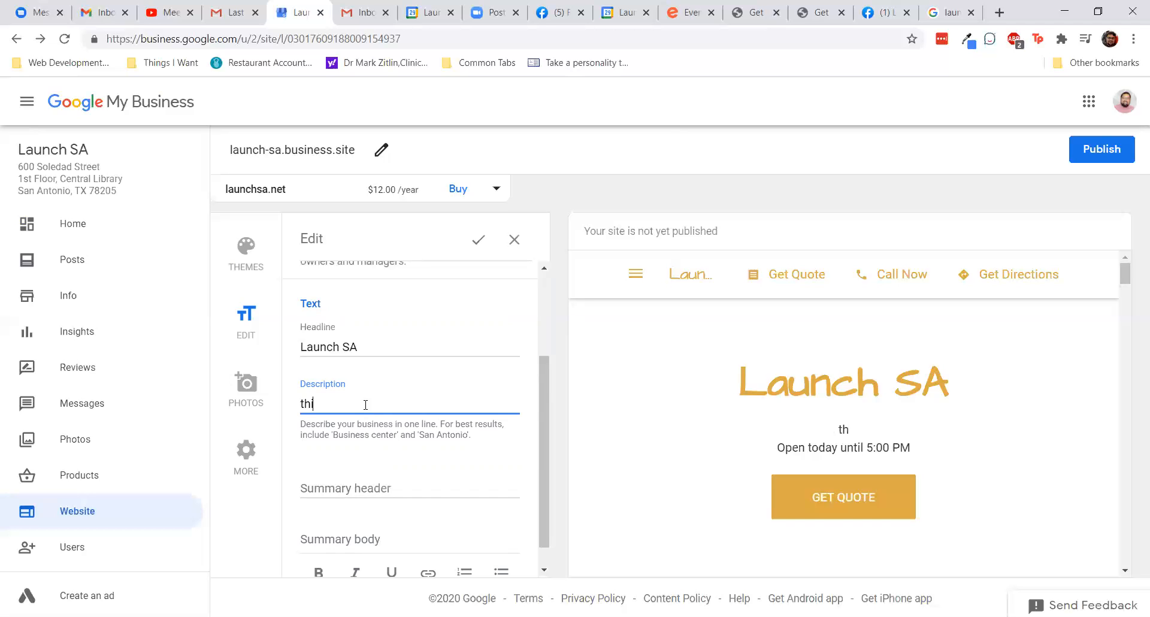
{"action": "key", "text": "BackSpace"}
{"action": "key", "text": "BackSpace"}
{"action": "key", "text": "BackSpace"}
{"action": "key", "text": "BackSpace"}
{"action": "type", "text": "The f"}
{"action": "key", "text": "BackSpace"}
{"action": "type", "text": "first s"}
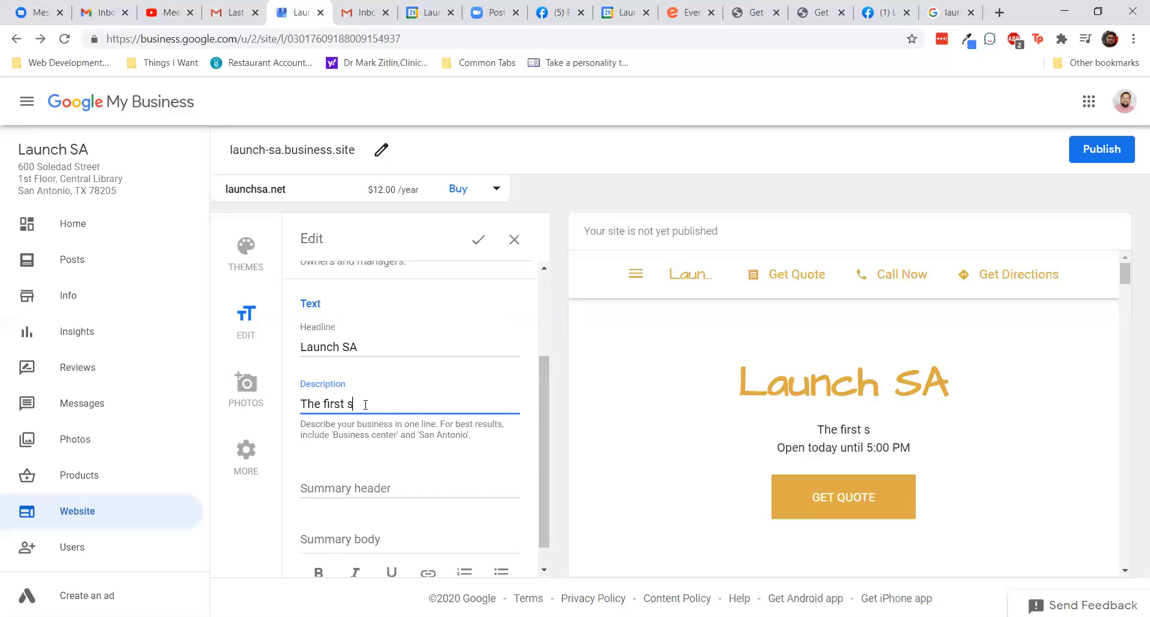
{"action": "type", "text": "top along your business ropa"}
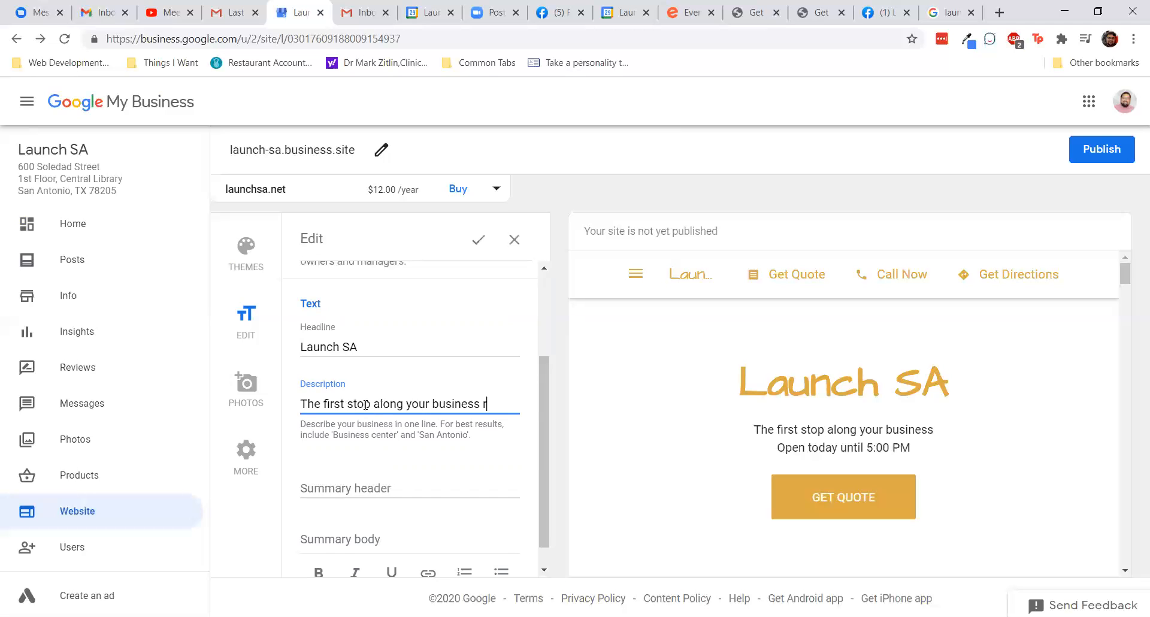
{"action": "key", "text": "BackSpace"}
{"action": "key", "text": "BackSpace"}
{"action": "type", "text": "da"}
{"action": "key", "text": "BackSpace"}
{"action": "key", "text": "BackSpace"}
{"action": "key", "text": "BackSpace"}
{"action": "key", "text": "BackSpace"}
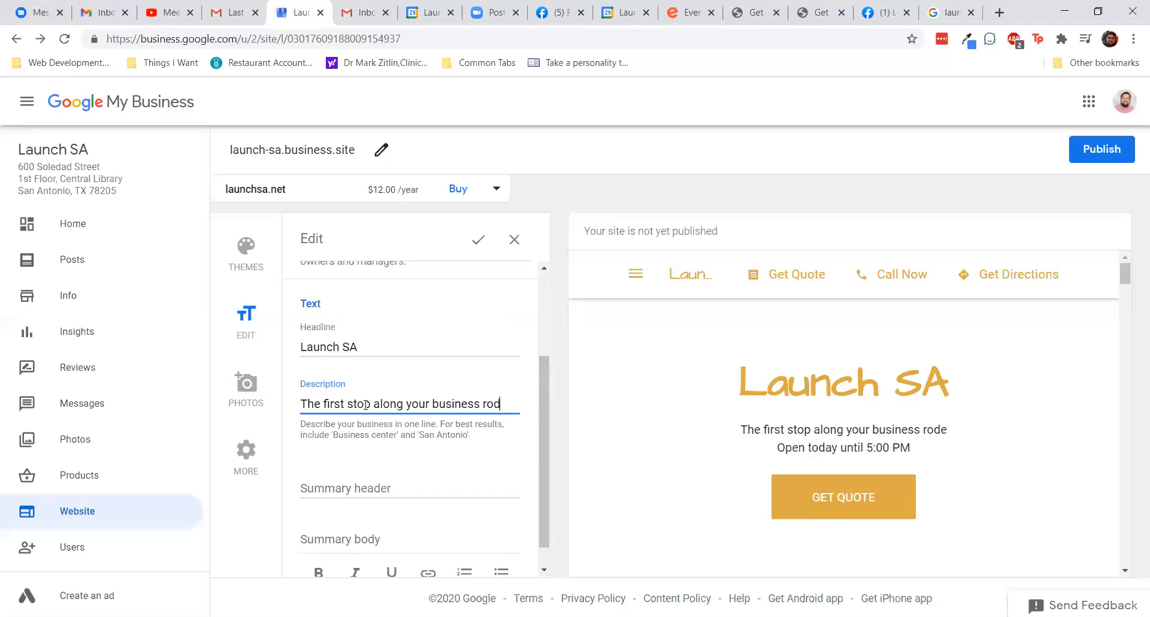
{"action": "type", "text": "Rad"}
{"action": "key", "text": "BackSpace"}
{"action": "key", "text": "BackSpace"}
{"action": "type", "text": "oad"}
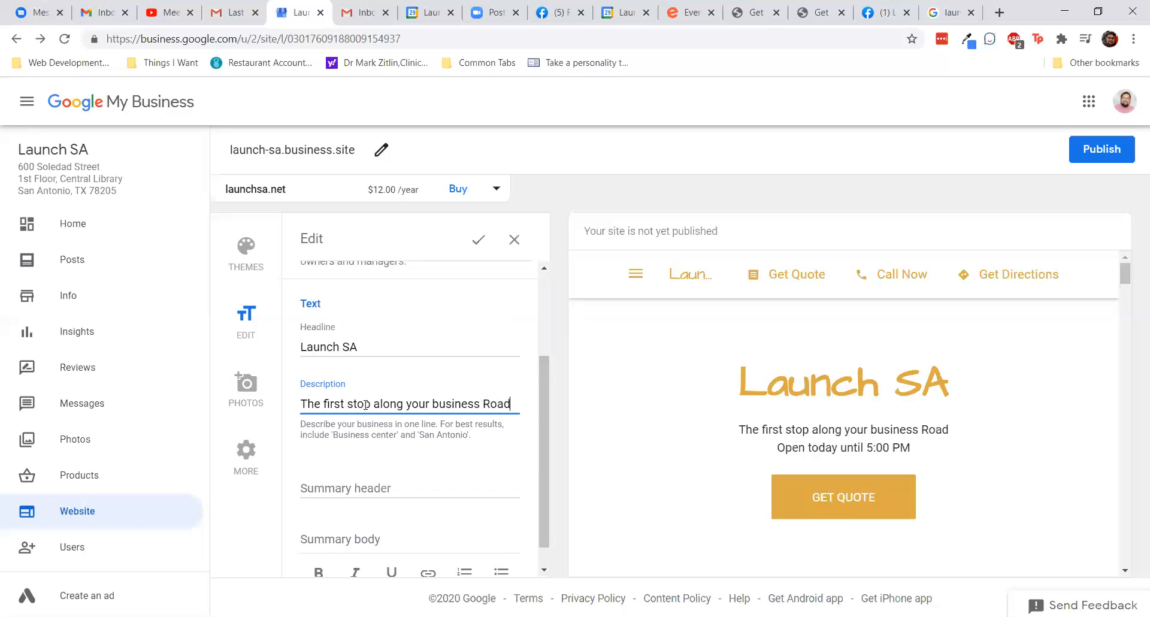
{"action": "type", "text": "map!"}
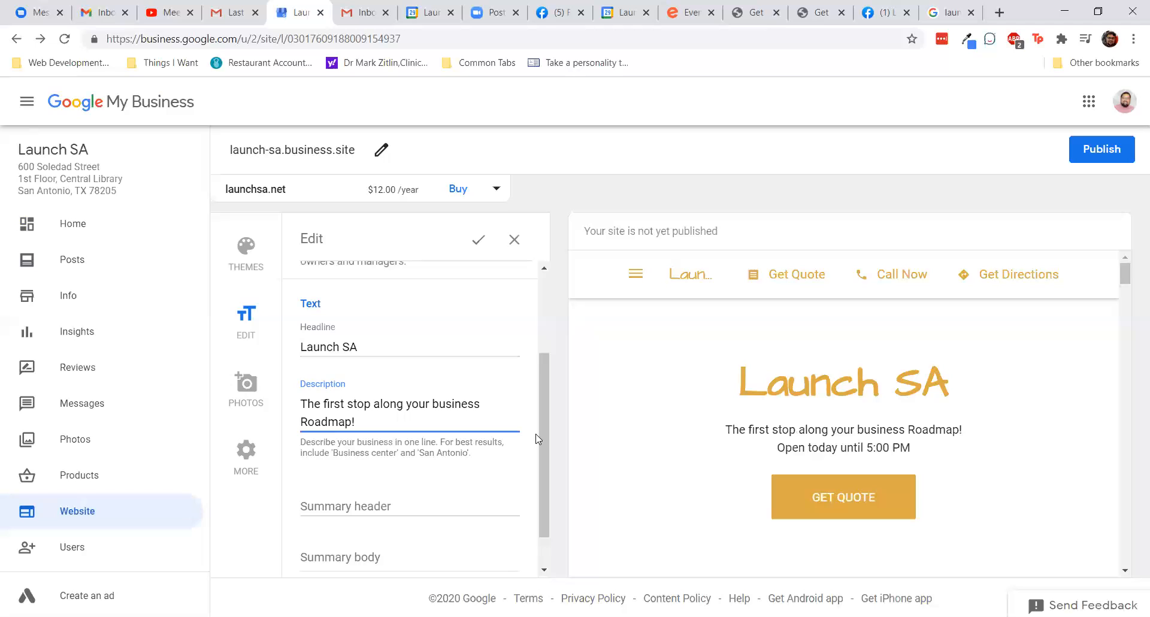
{"action": "scroll", "coordinate": [394, 443], "scroll_direction": "down", "scroll_amount": 1}
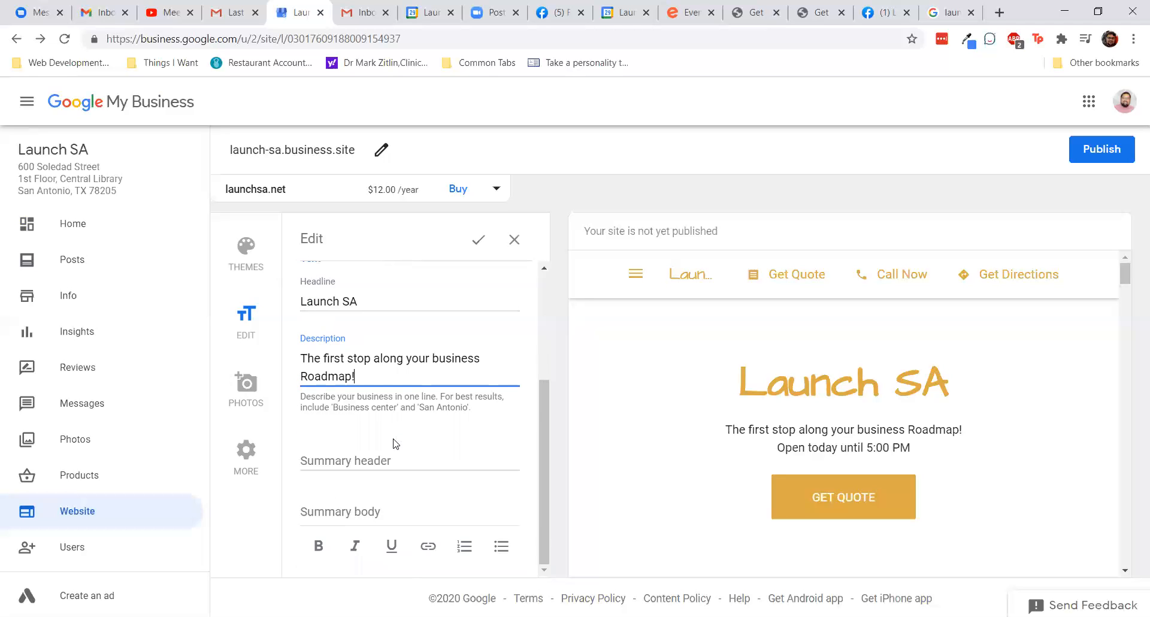
{"action": "left_click", "coordinate": [336, 406]}
{"action": "left_click", "coordinate": [336, 398]}
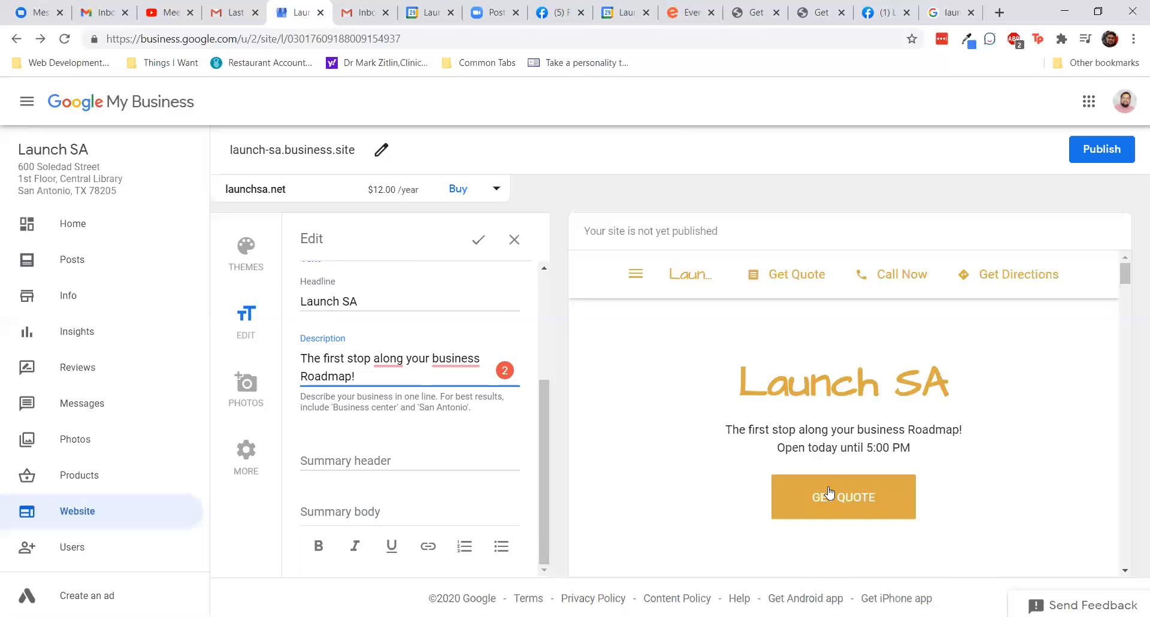
- Replace the site's description with "The Best Business Center in San Antonio!"
{"action": "mouse_move", "coordinate": [446, 374]}
{"action": "triple_click", "coordinate": [340, 361]}
{"action": "key", "text": "BackSpace"}
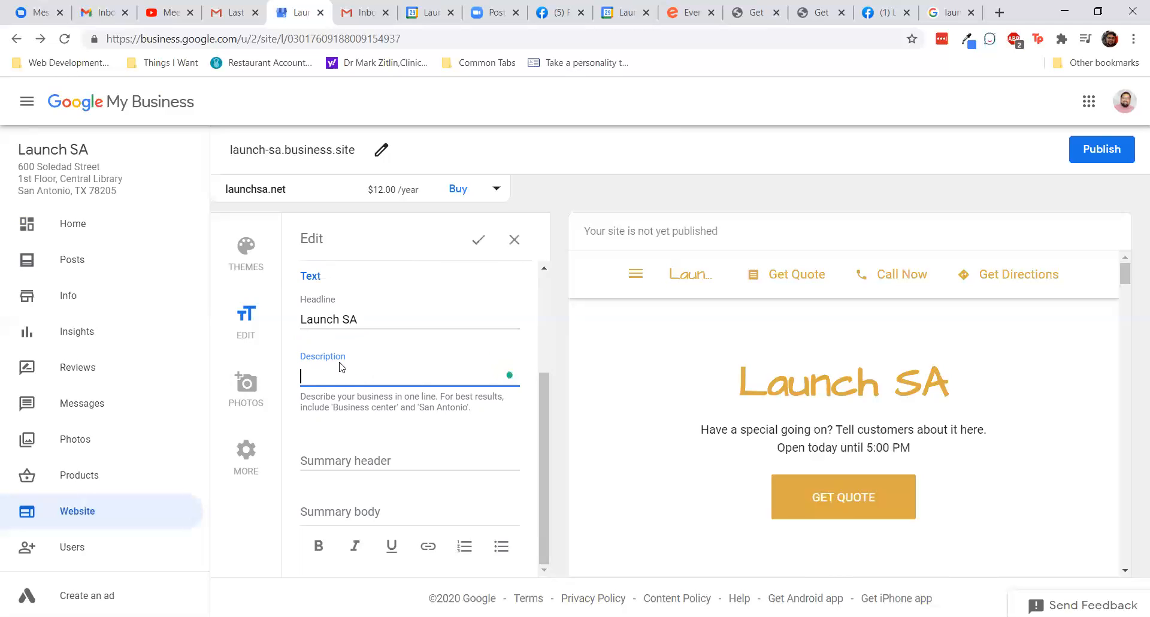
{"action": "type", "text": "Busine"}
{"action": "key", "text": "BackSpace"}
{"action": "key", "text": "BackSpace"}
{"action": "key", "text": "BackSpace"}
{"action": "key", "text": "BackSpace"}
{"action": "key", "text": "BackSpace"}
{"action": "key", "text": "BackSpace"}
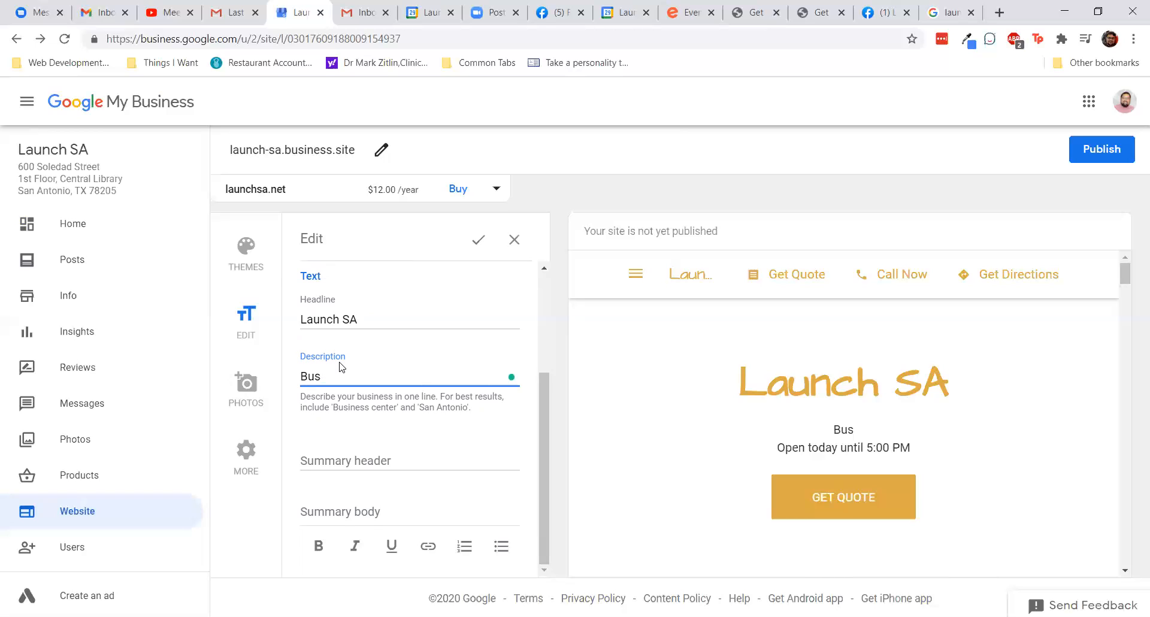
{"action": "type", "text": "The Best Bus"}
{"action": "key", "text": "BackSpace"}
{"action": "type", "text": "ci"}
{"action": "key", "text": "BackSpace"}
{"action": "key", "text": "BackSpace"}
{"action": "type", "text": "siness Cetner"}
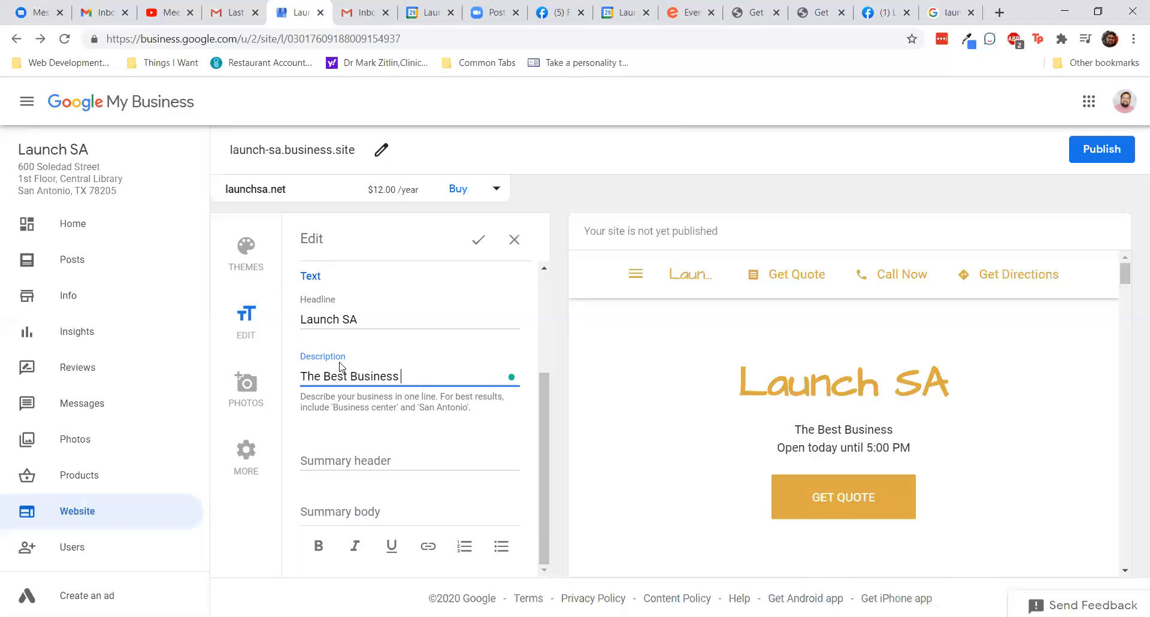
{"action": "key", "text": "BackSpace"}
{"action": "key", "text": "BackSpace"}
{"action": "key", "text": "BackSpace"}
{"action": "key", "text": "BackSpace"}
{"action": "type", "text": "nter in San Antonio!"}
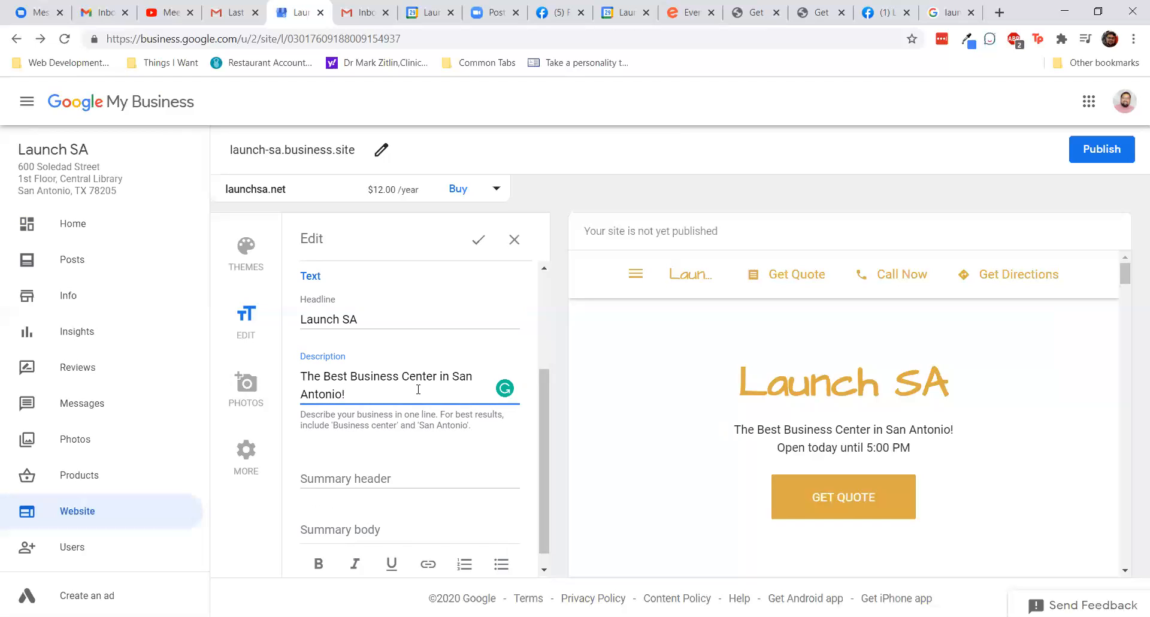
- Enter the sample text "adsadasd" as the summary header and check the site preview for where it appears
{"action": "scroll", "coordinate": [418, 389], "scroll_direction": "down", "scroll_amount": 1}
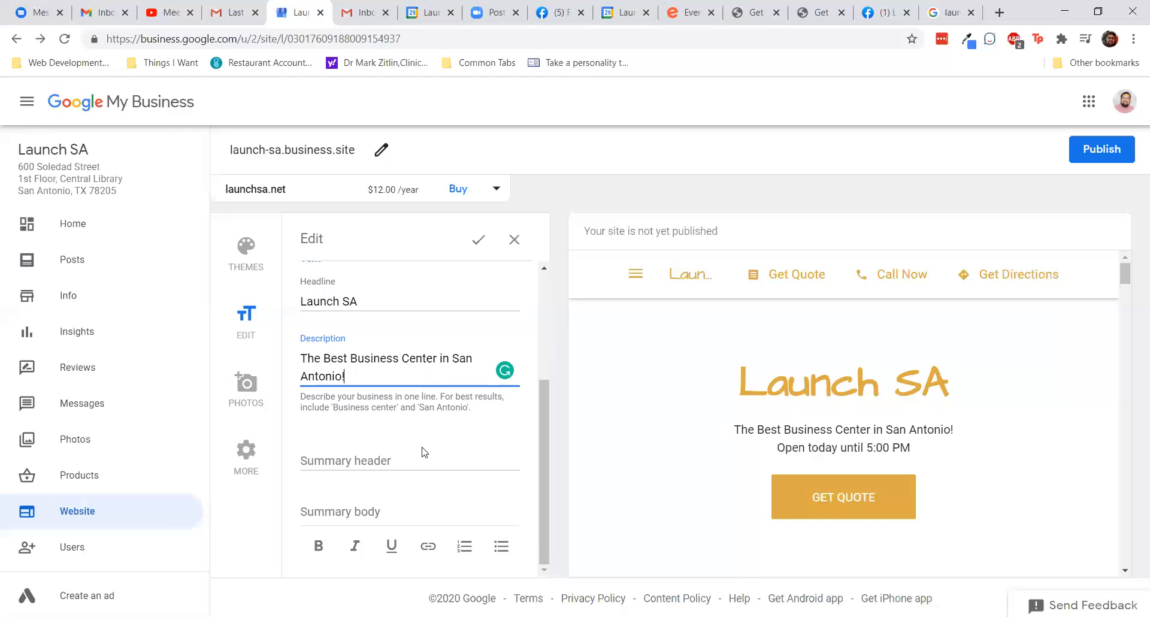
{"action": "scroll", "coordinate": [645, 429], "scroll_direction": "down", "scroll_amount": 2}
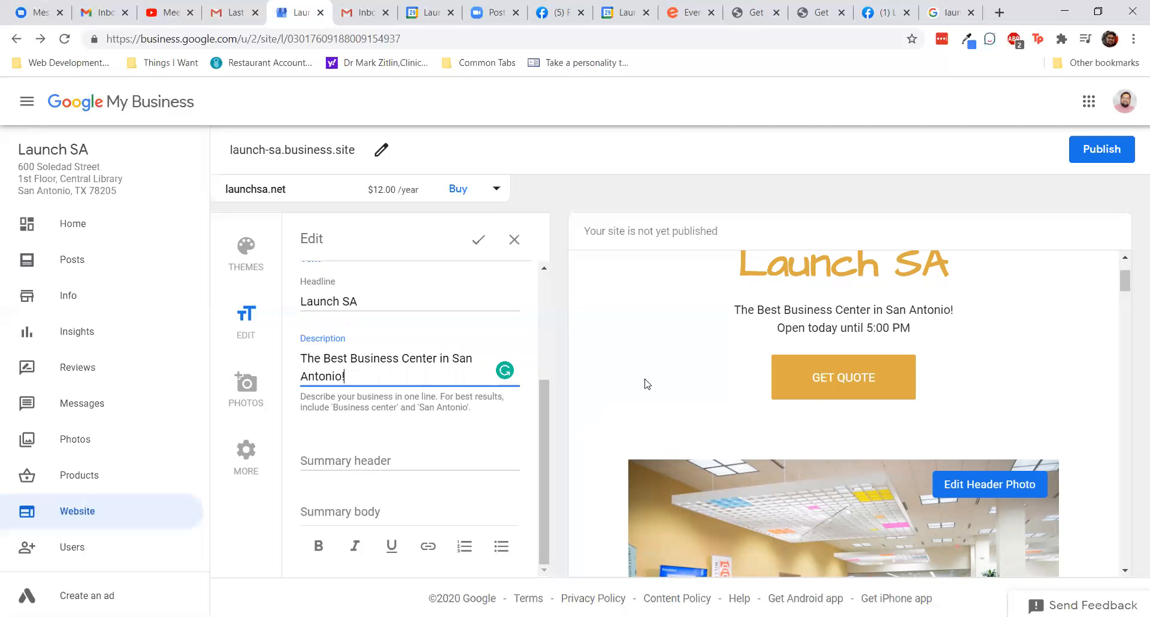
{"action": "scroll", "coordinate": [645, 378], "scroll_direction": "down", "scroll_amount": 3}
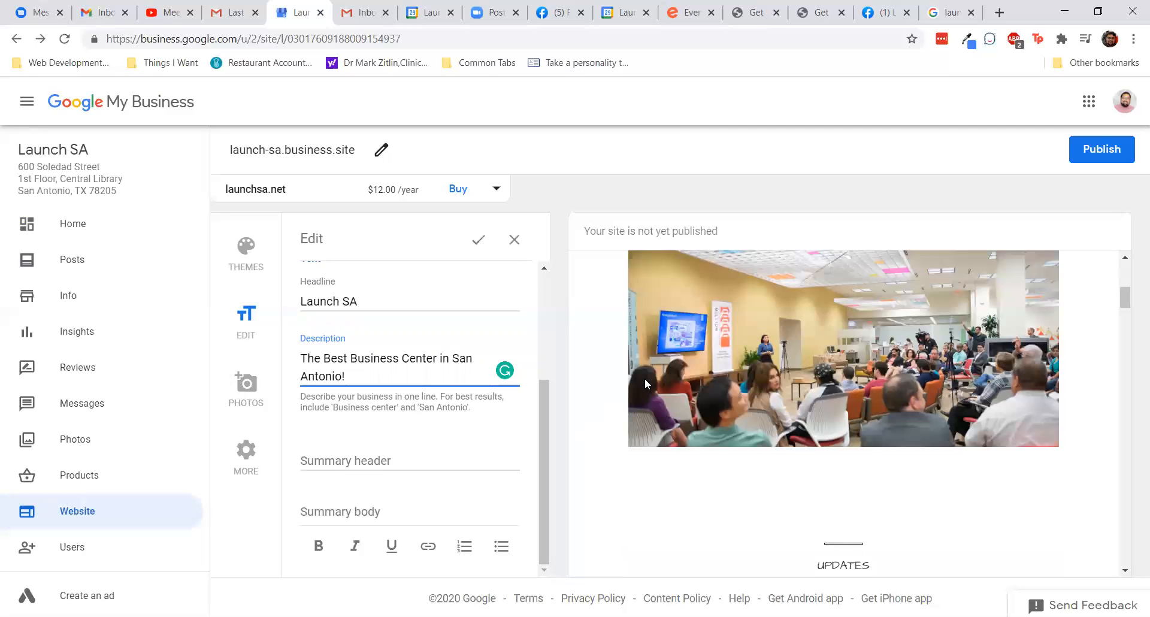
{"action": "left_click", "coordinate": [378, 463]}
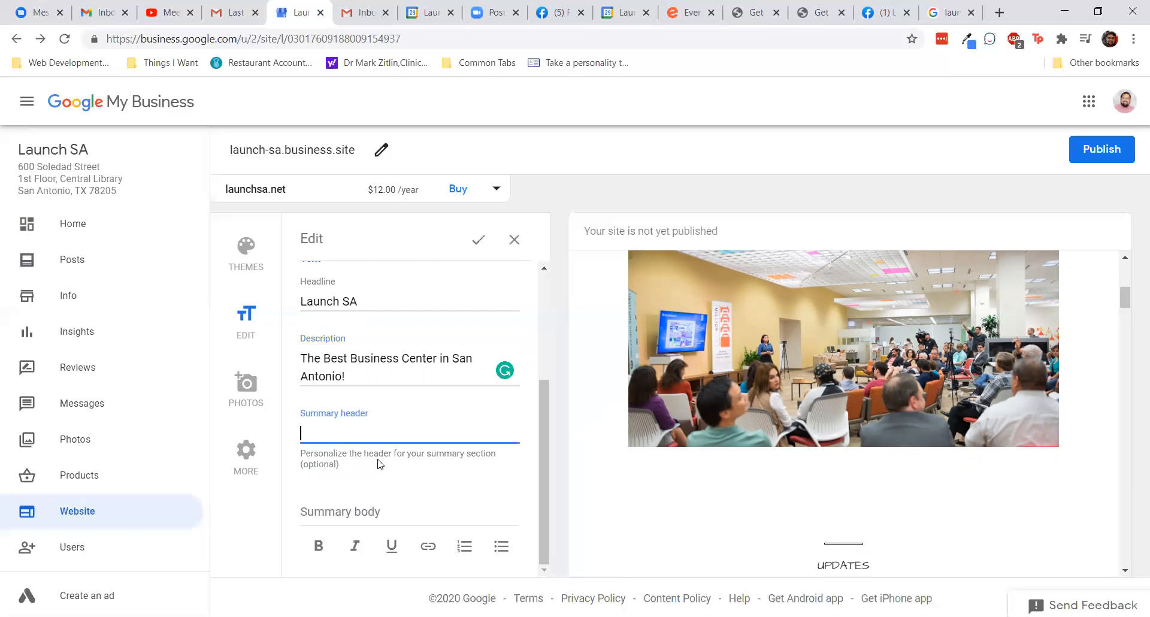
{"action": "scroll", "coordinate": [656, 384], "scroll_direction": "up", "scroll_amount": 3}
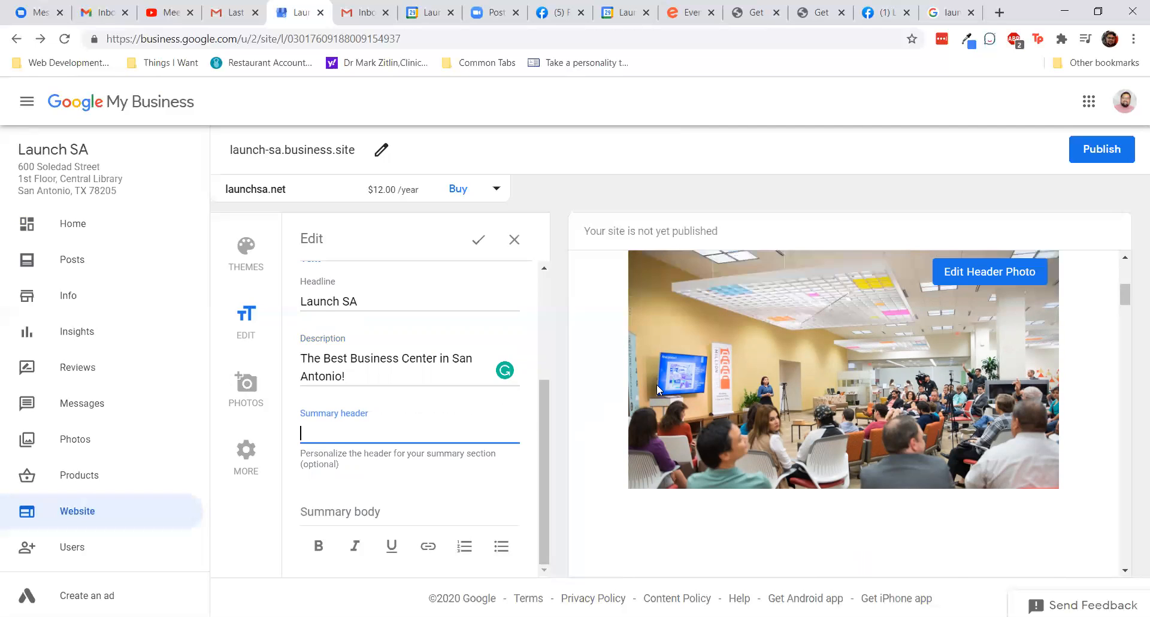
{"action": "type", "text": "adsadasd"}
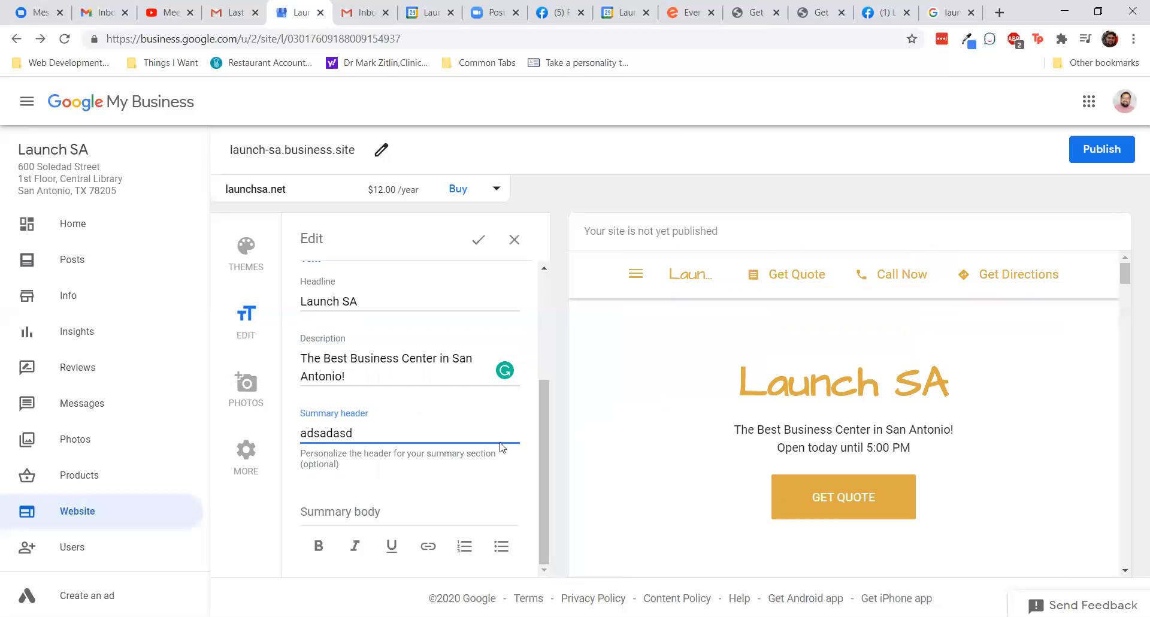
{"action": "left_click", "coordinate": [445, 518]}
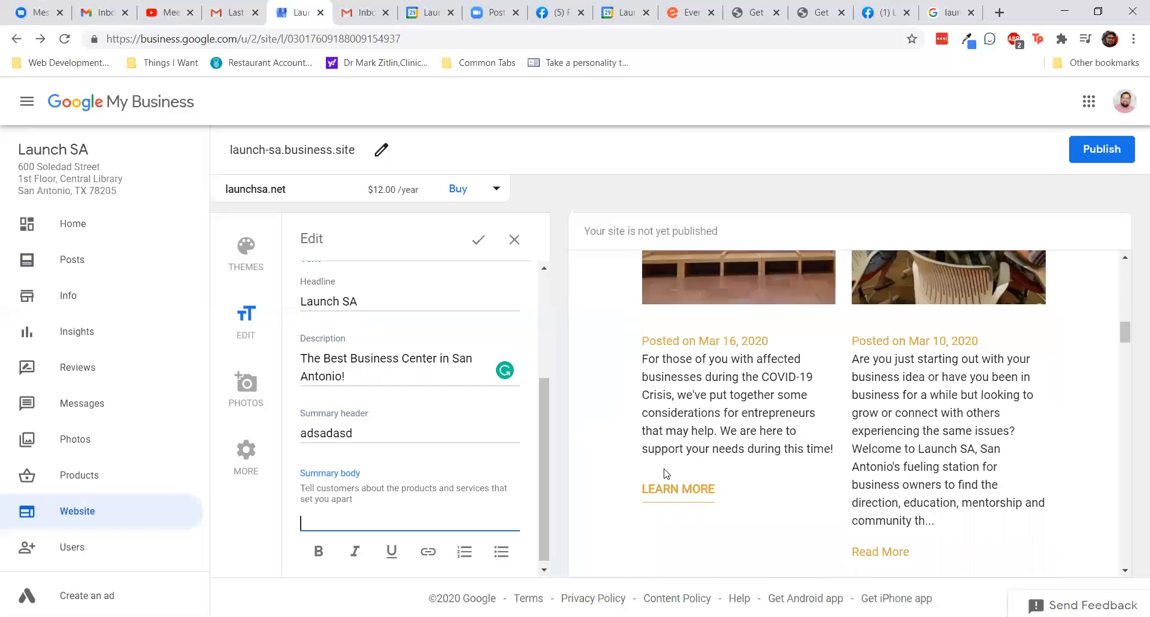
{"action": "scroll", "coordinate": [664, 470], "scroll_direction": "up", "scroll_amount": 2}
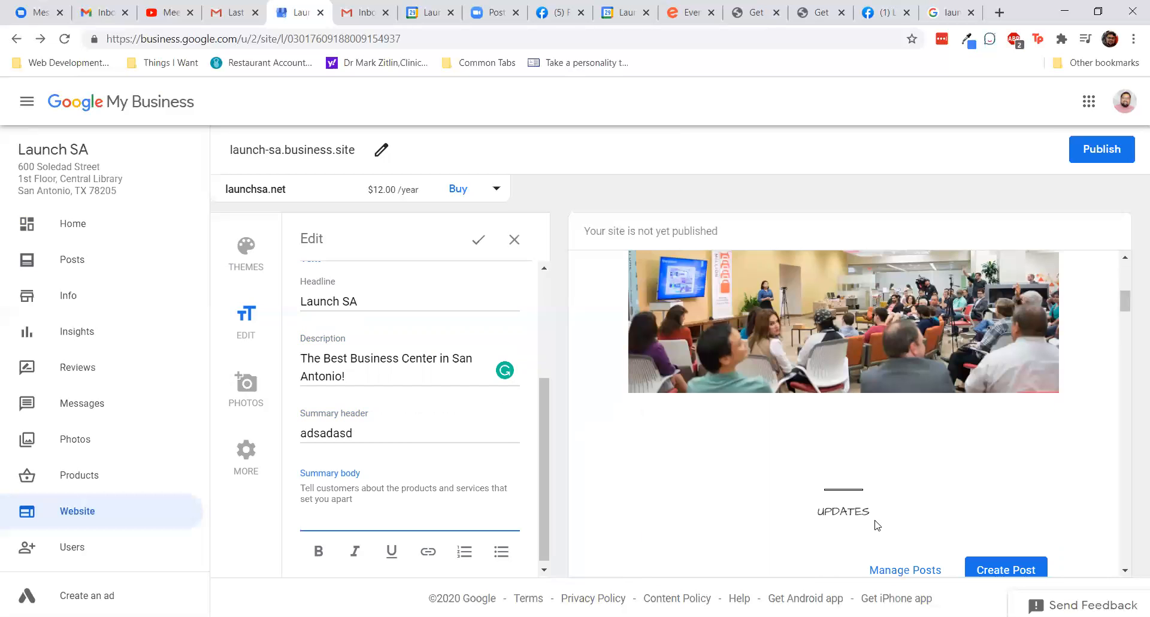
{"action": "scroll", "coordinate": [876, 524], "scroll_direction": "up", "scroll_amount": 2}
{"action": "scroll", "coordinate": [913, 344], "scroll_direction": "up", "scroll_amount": 4}
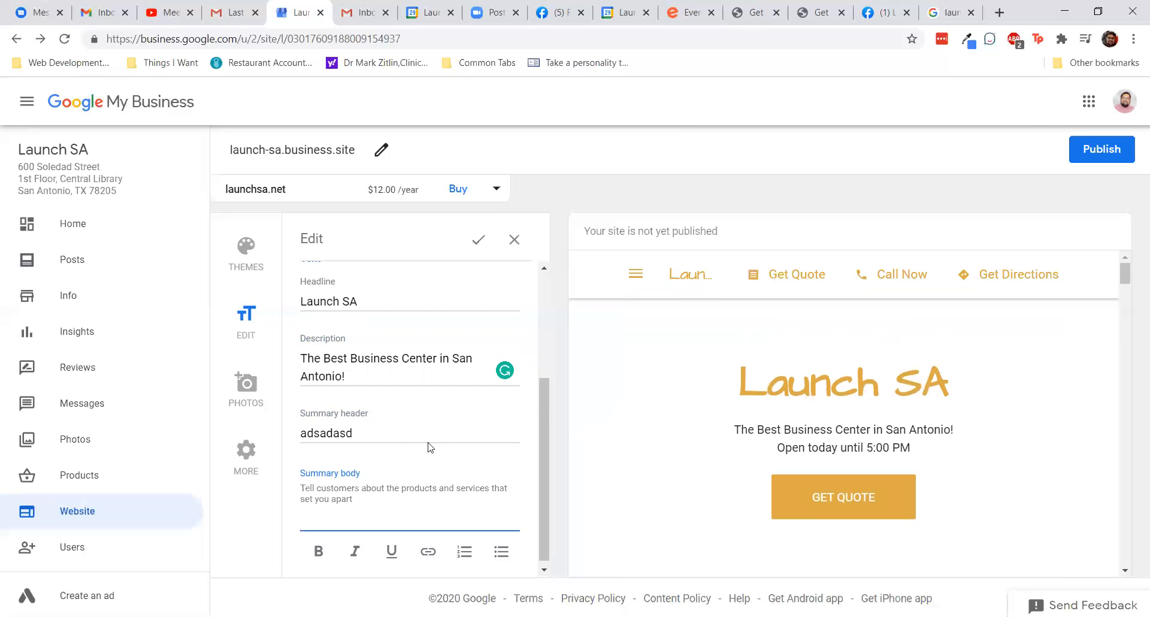
- Clear the sample text from the summary header
{"action": "left_click", "coordinate": [443, 431]}
{"action": "double_click", "coordinate": [443, 431]}
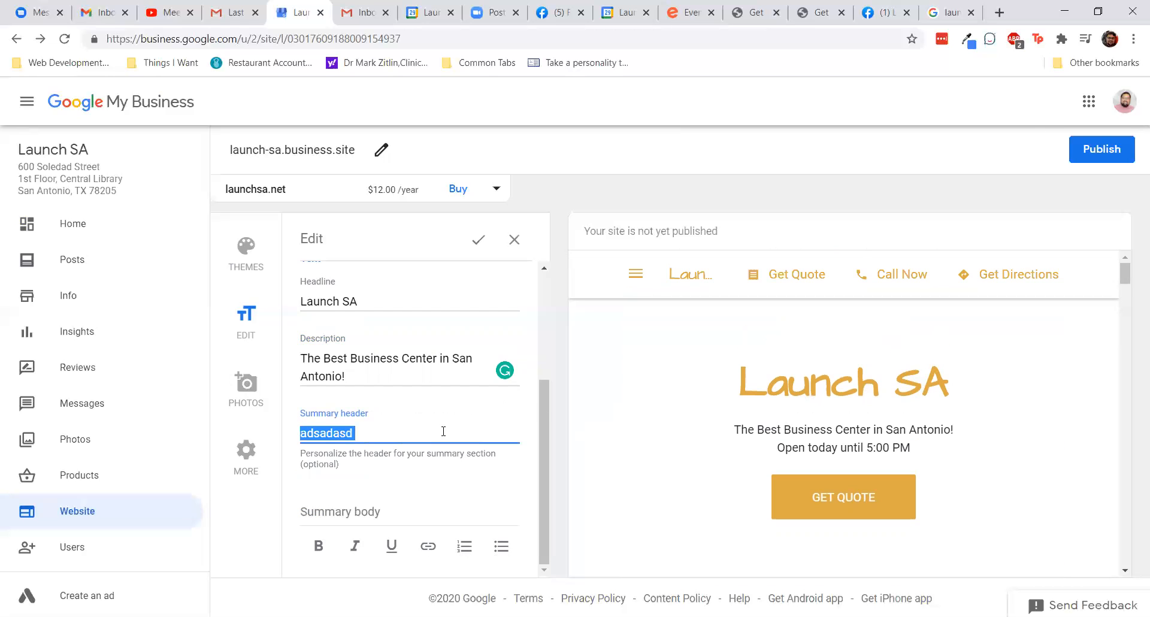
{"action": "key", "text": "BackSpace"}
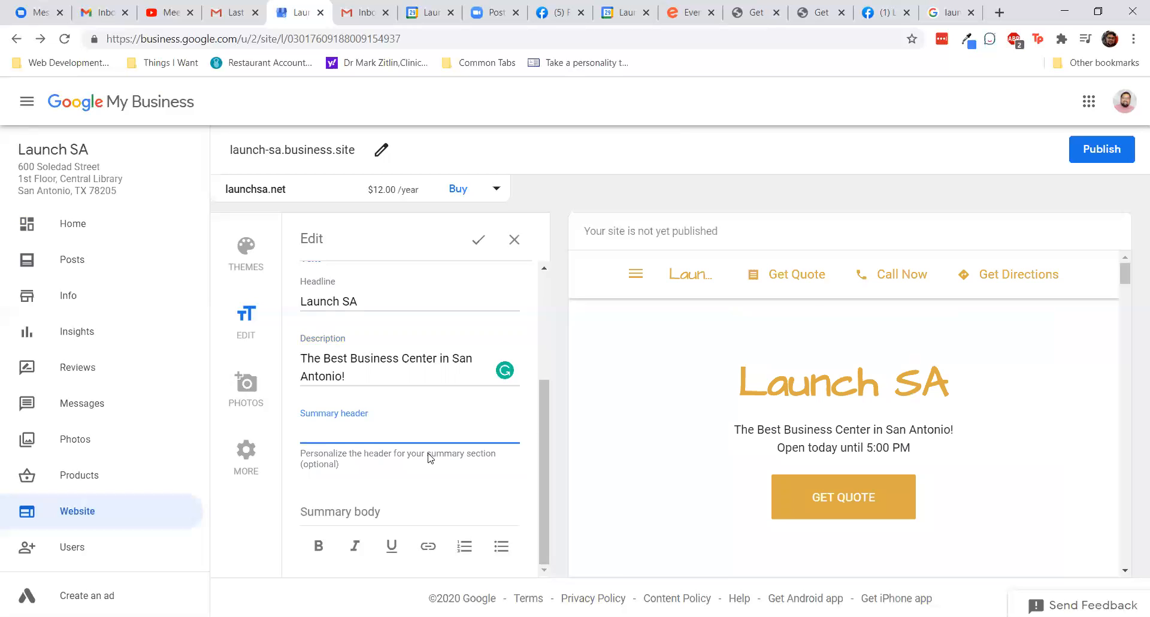
- Look at the cover photo upload for the site's header image and close it without choosing a photo
{"action": "scroll", "coordinate": [590, 449], "scroll_direction": "down", "scroll_amount": 5}
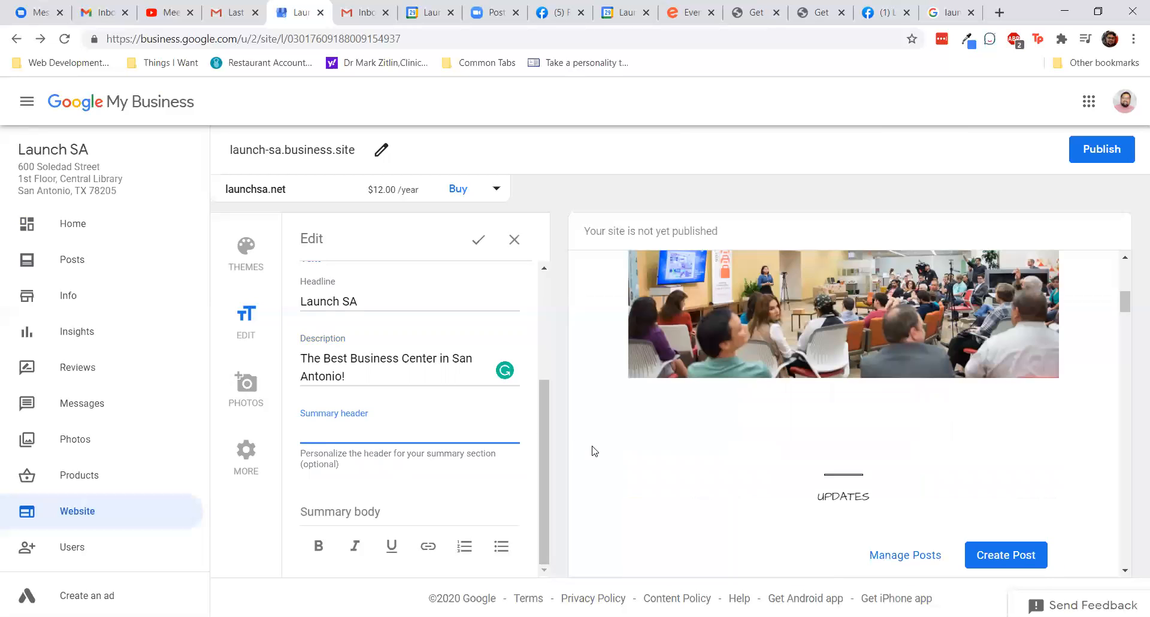
{"action": "scroll", "coordinate": [593, 450], "scroll_direction": "up", "scroll_amount": 4}
{"action": "mouse_move", "coordinate": [823, 401]}
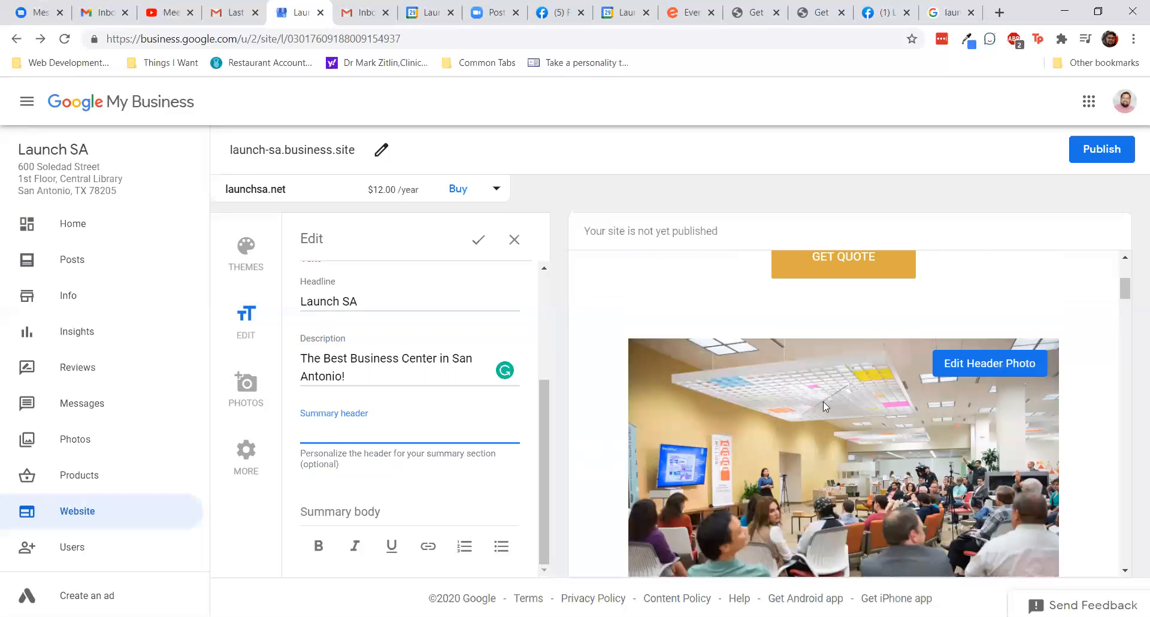
{"action": "left_click", "coordinate": [979, 371]}
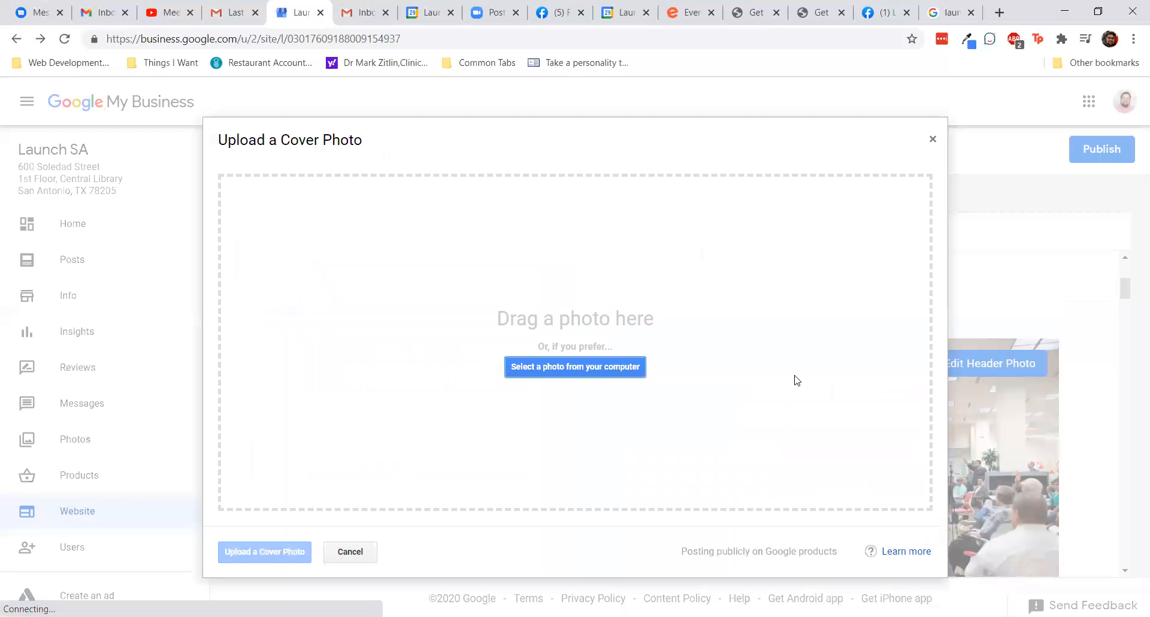
{"action": "left_click", "coordinate": [931, 139]}
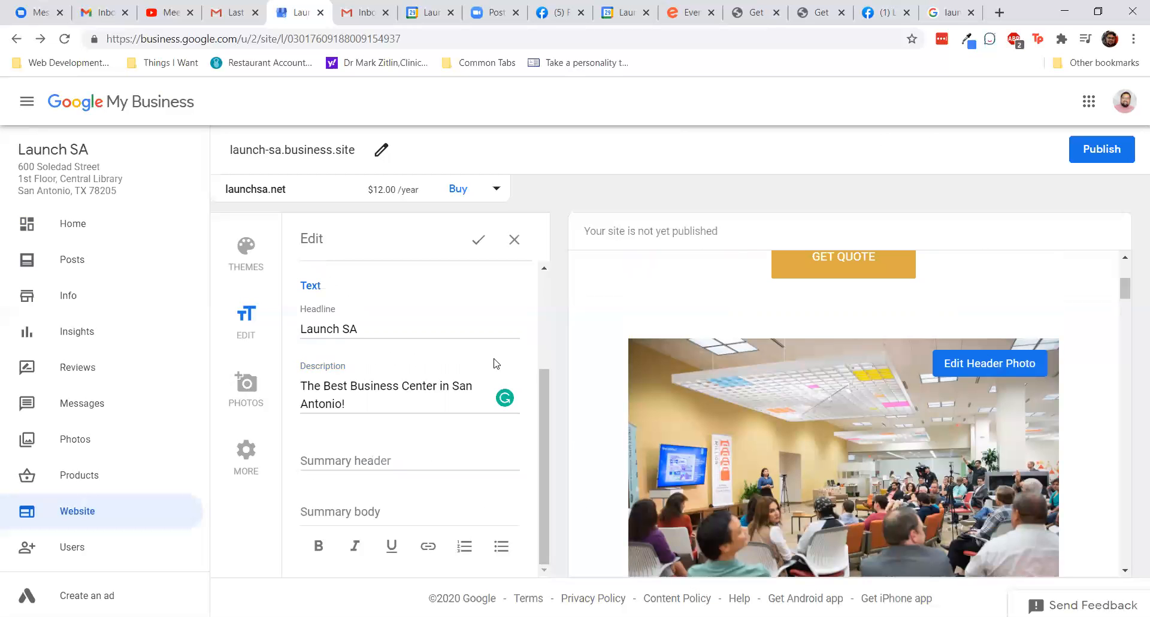
- Set the summary header to "Business Center" and move on to the summary body
{"action": "left_click", "coordinate": [385, 460]}
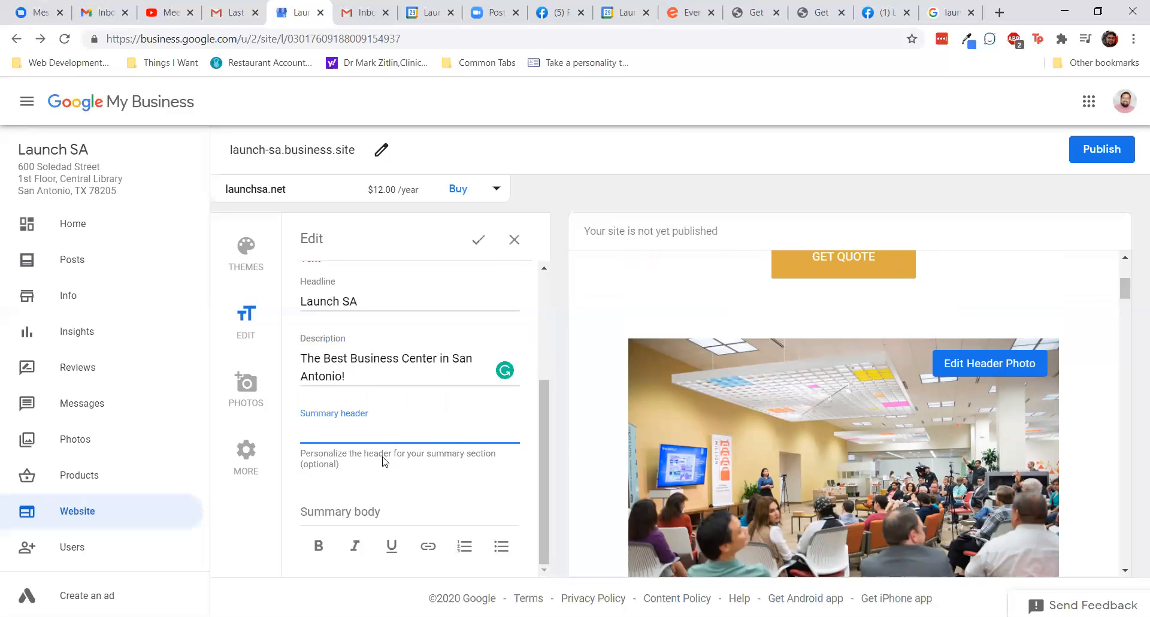
{"action": "left_click", "coordinate": [384, 457]}
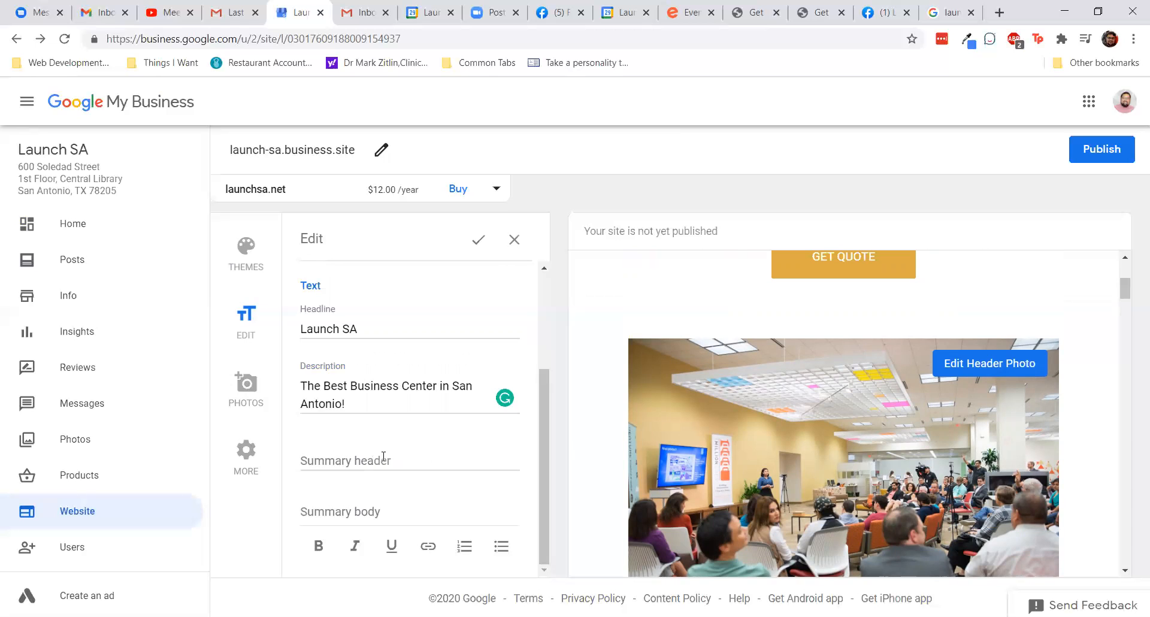
{"action": "left_click", "coordinate": [383, 457]}
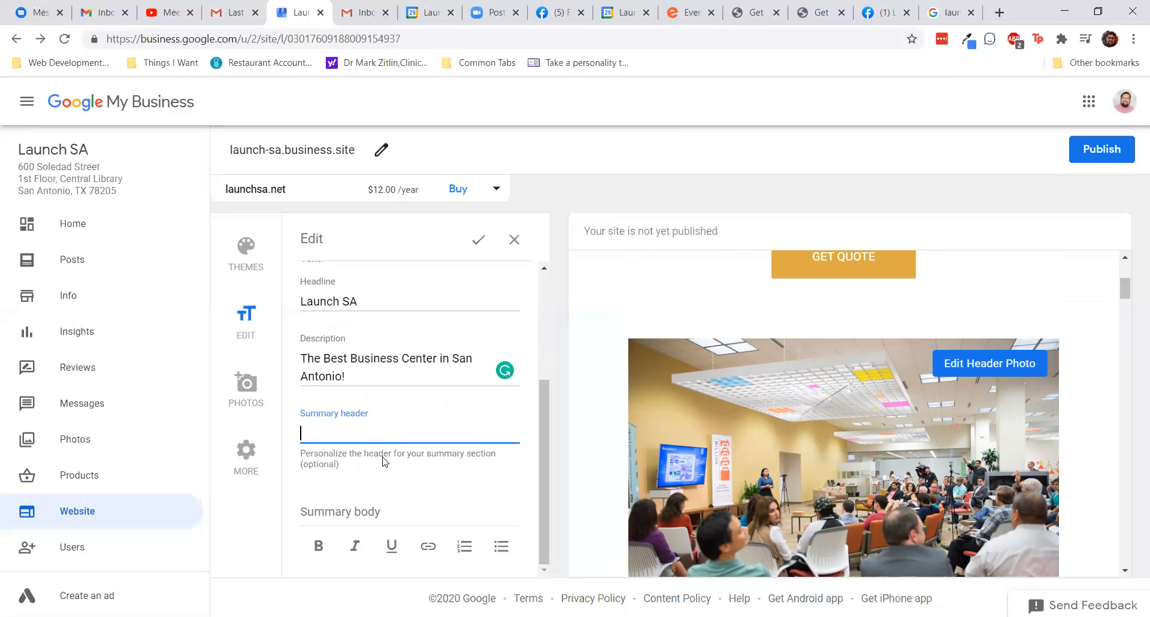
{"action": "type", "text": "Business Center"}
{"action": "key", "text": "Tab"}
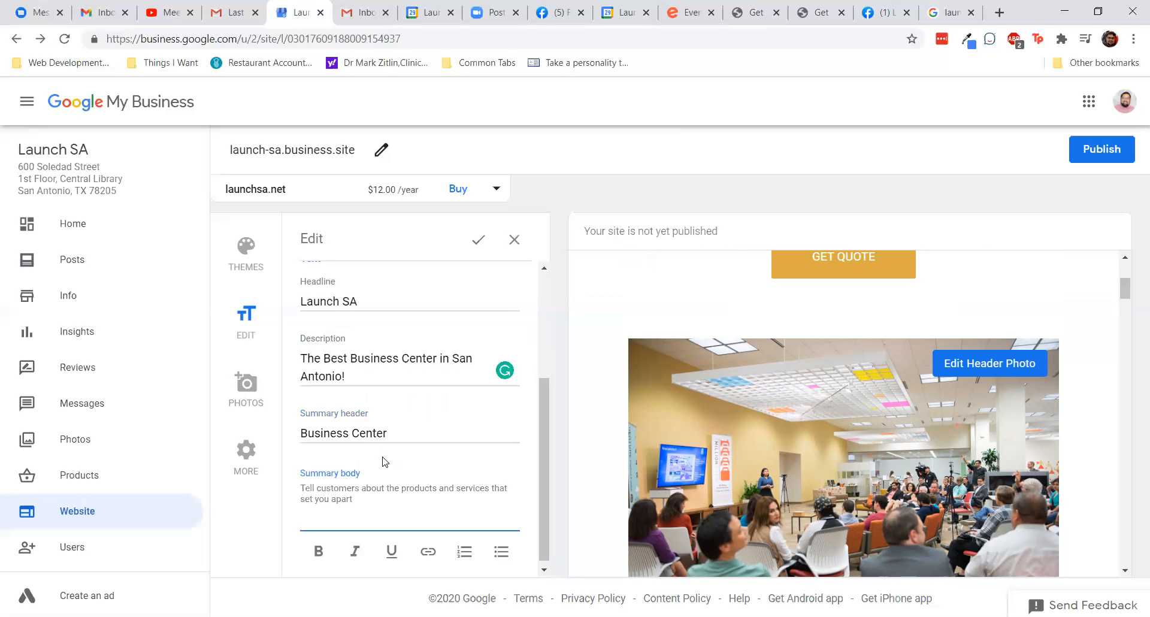
- Remove "Business Center" so that the summary header is empty
{"action": "key", "text": "shift+Tab"}
{"action": "key", "text": "BackSpace"}
{"action": "key", "text": "BackSpace"}
{"action": "key", "text": "BackSpace"}
{"action": "key", "text": "BackSpace"}
{"action": "key", "text": "BackSpace"}
{"action": "key", "text": "BackSpace"}
{"action": "key", "text": "BackSpace"}
{"action": "key", "text": "BackSpace"}
{"action": "key", "text": "BackSpace"}
{"action": "key", "text": "BackSpace"}
{"action": "key", "text": "BackSpace"}
{"action": "key", "text": "BackSpace"}
{"action": "key", "text": "BackSpace"}
{"action": "key", "text": "BackSpace"}
{"action": "key", "text": "BackSpace"}
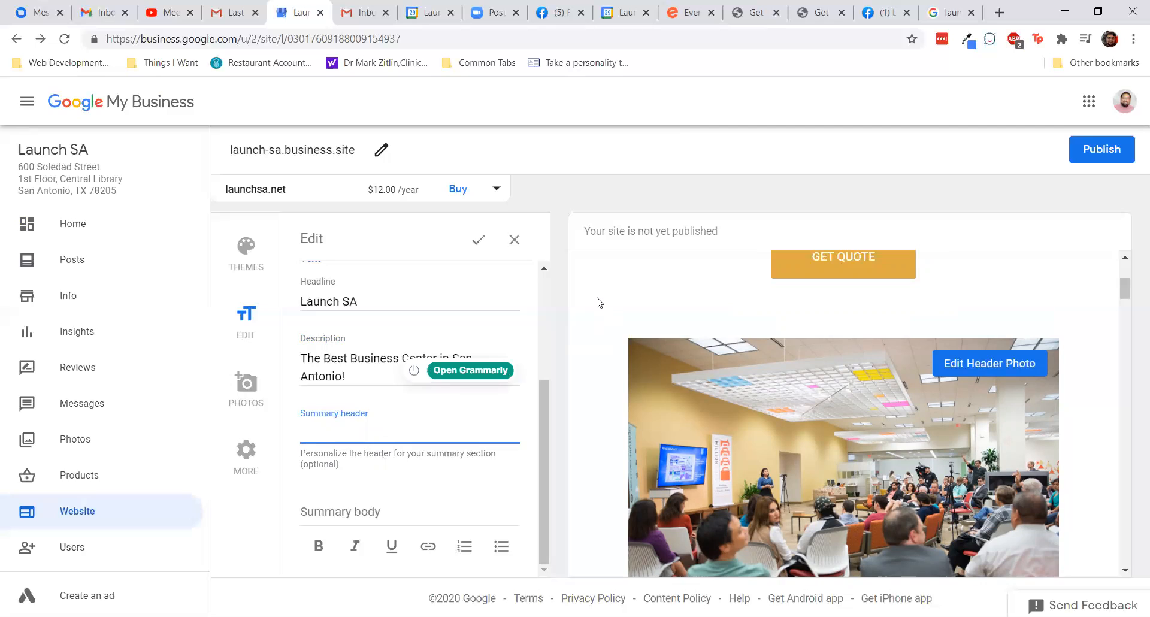
- Save the site's text changes and close the text editor
{"action": "scroll", "coordinate": [597, 303], "scroll_direction": "down", "scroll_amount": 8}
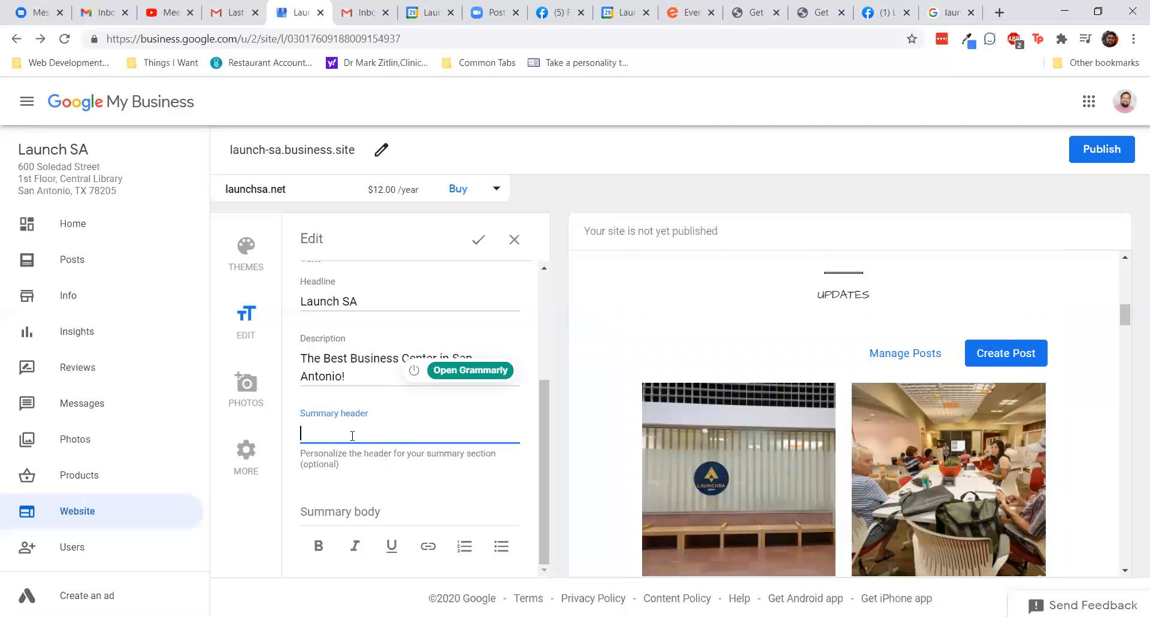
{"action": "left_click", "coordinate": [469, 246]}
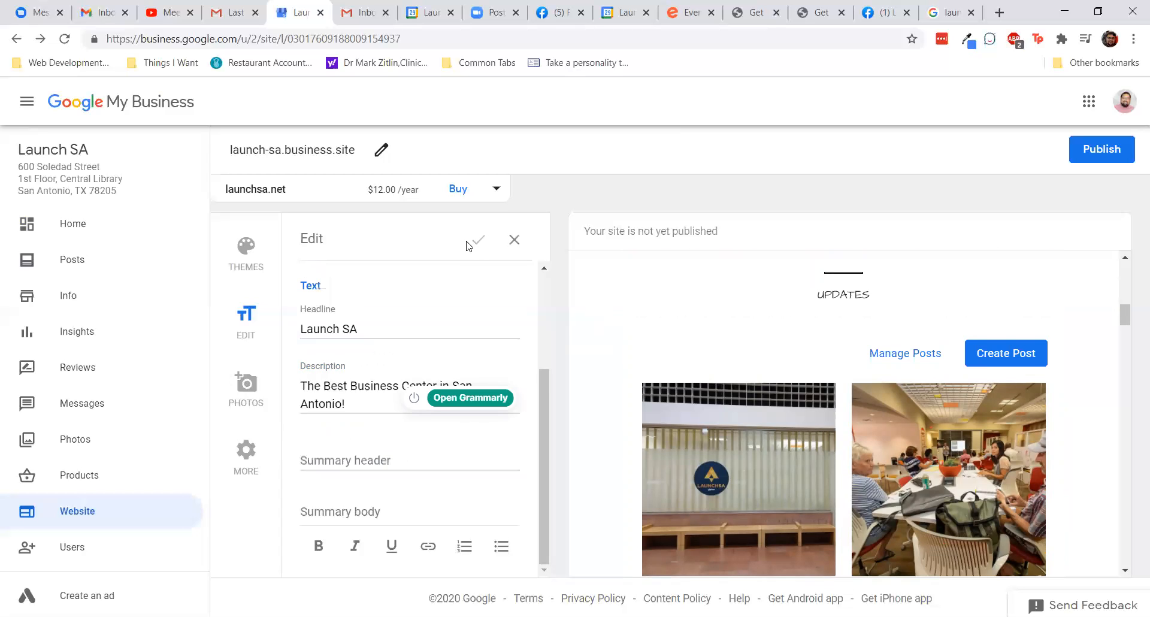
{"action": "left_click", "coordinate": [514, 240]}
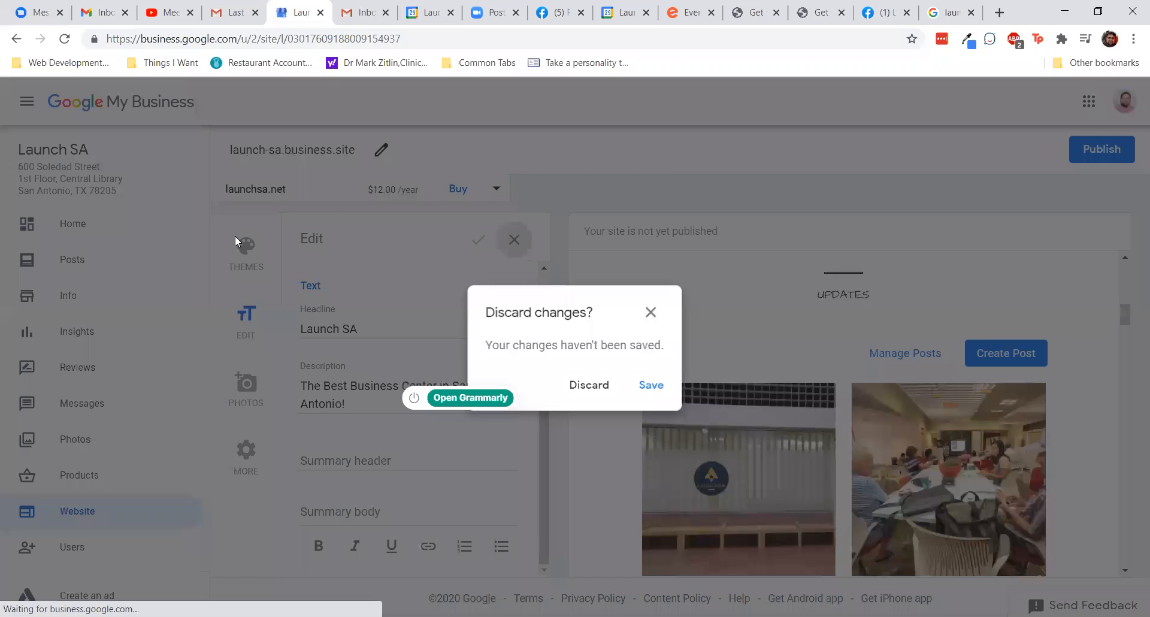
{"action": "left_click", "coordinate": [651, 385]}
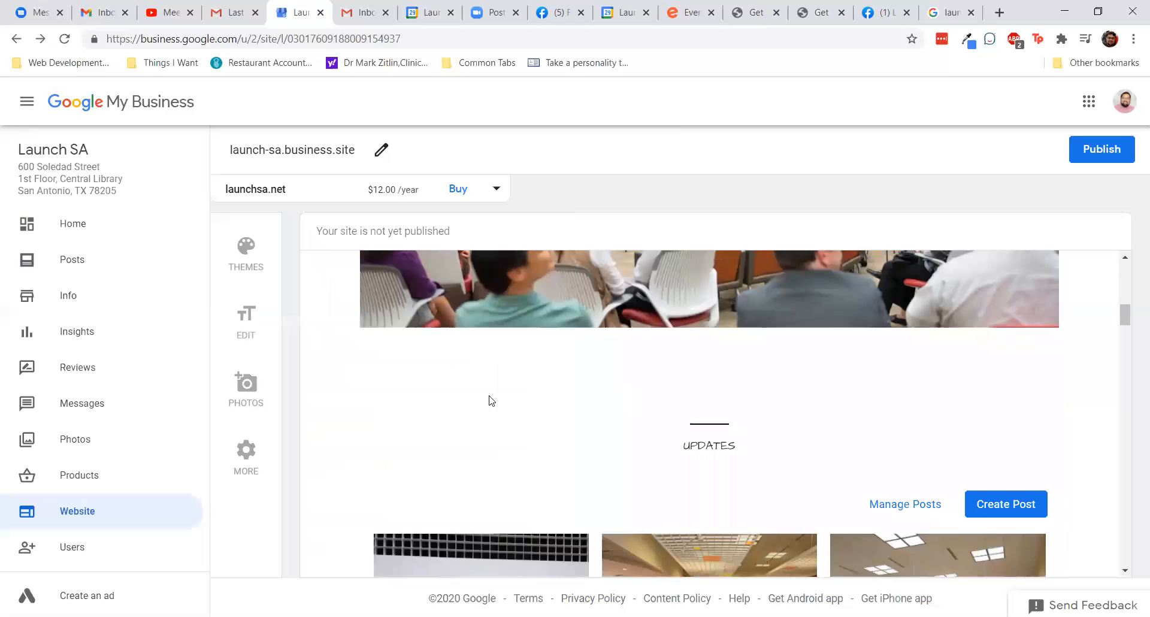
- Look at the gallery image upload, close it without adding photos, and examine the updates and gallery sections of the site preview
{"action": "left_click", "coordinate": [243, 384]}
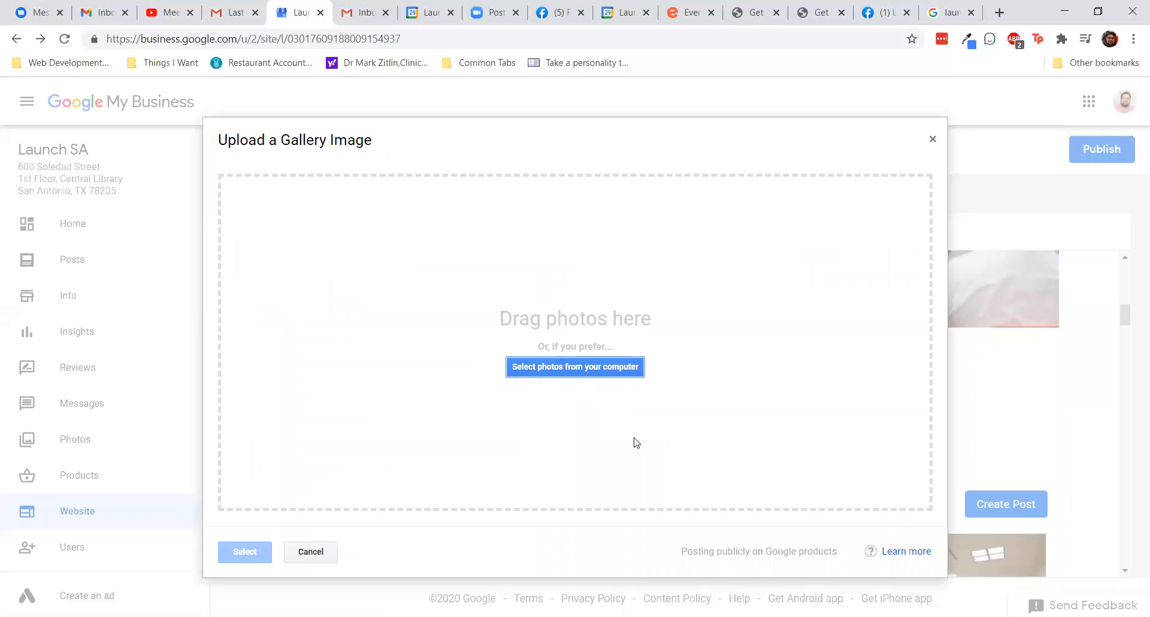
{"action": "left_click", "coordinate": [930, 145]}
{"action": "scroll", "coordinate": [852, 329], "scroll_direction": "up", "scroll_amount": 5}
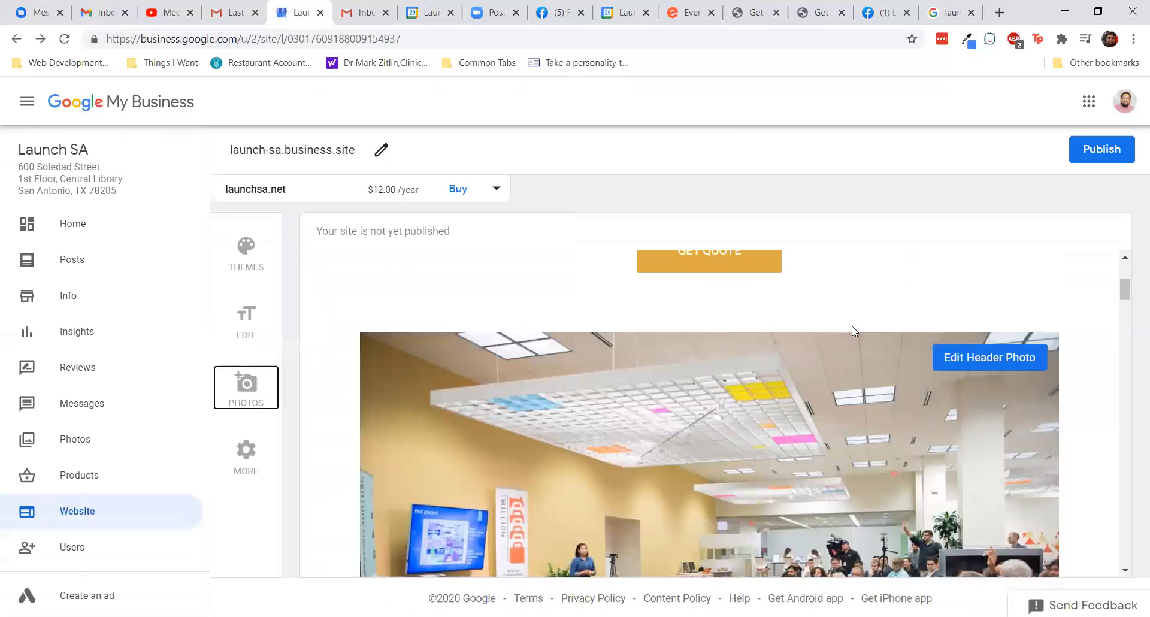
{"action": "scroll", "coordinate": [852, 325], "scroll_direction": "down", "scroll_amount": 10}
{"action": "scroll", "coordinate": [851, 325], "scroll_direction": "up", "scroll_amount": 3}
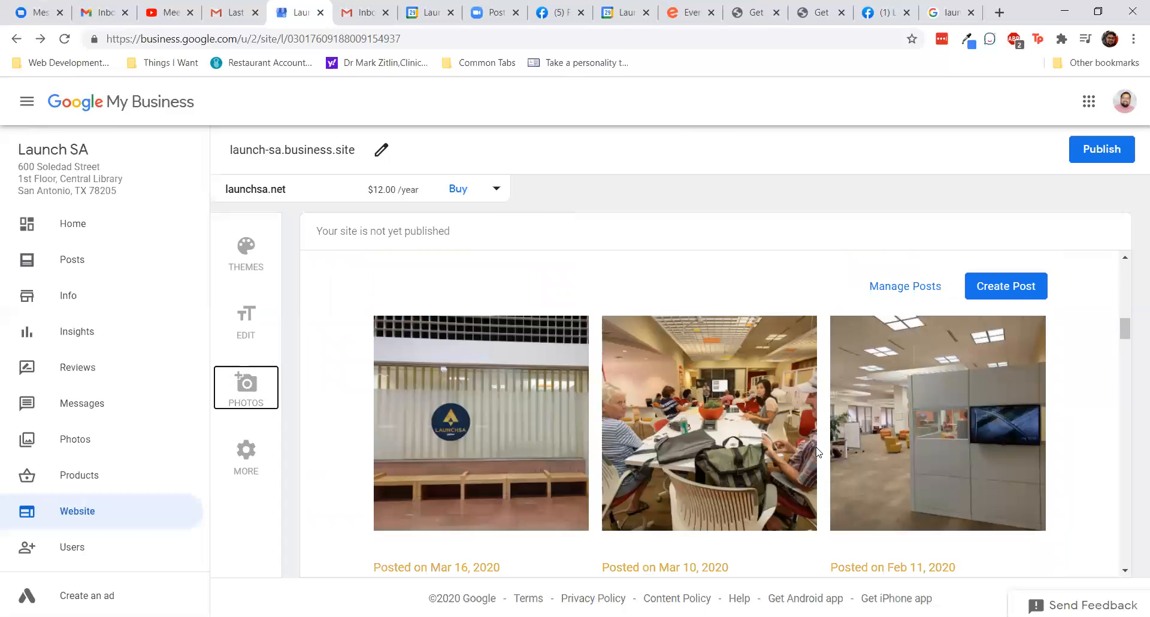
{"action": "scroll", "coordinate": [868, 465], "scroll_direction": "down", "scroll_amount": 10}
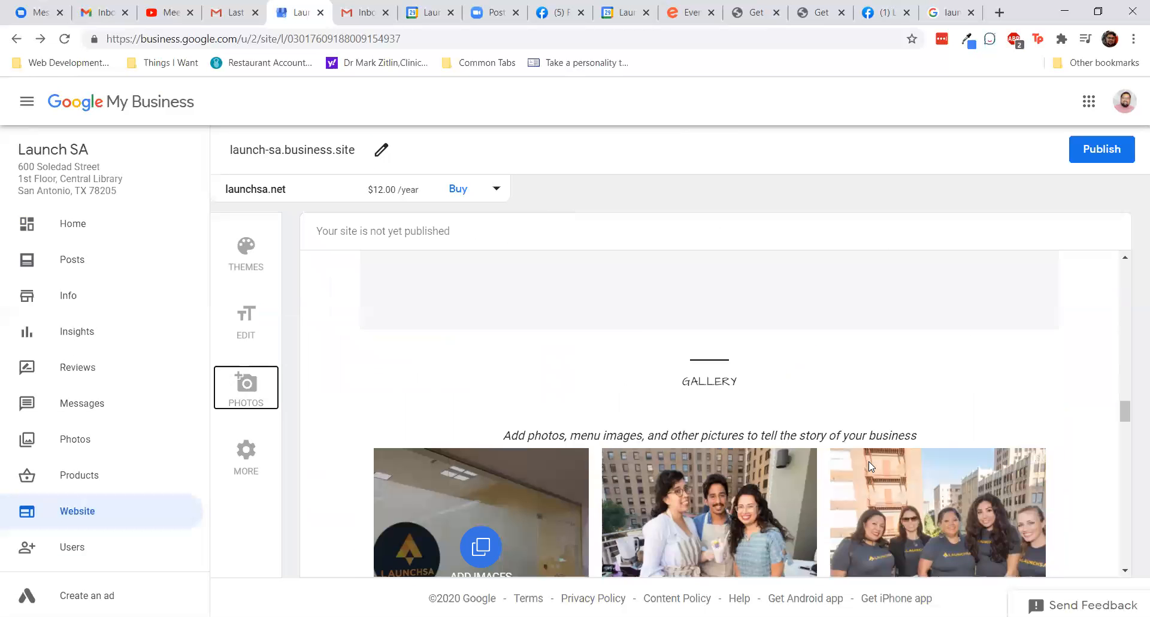
{"action": "scroll", "coordinate": [868, 461], "scroll_direction": "down", "scroll_amount": 3}
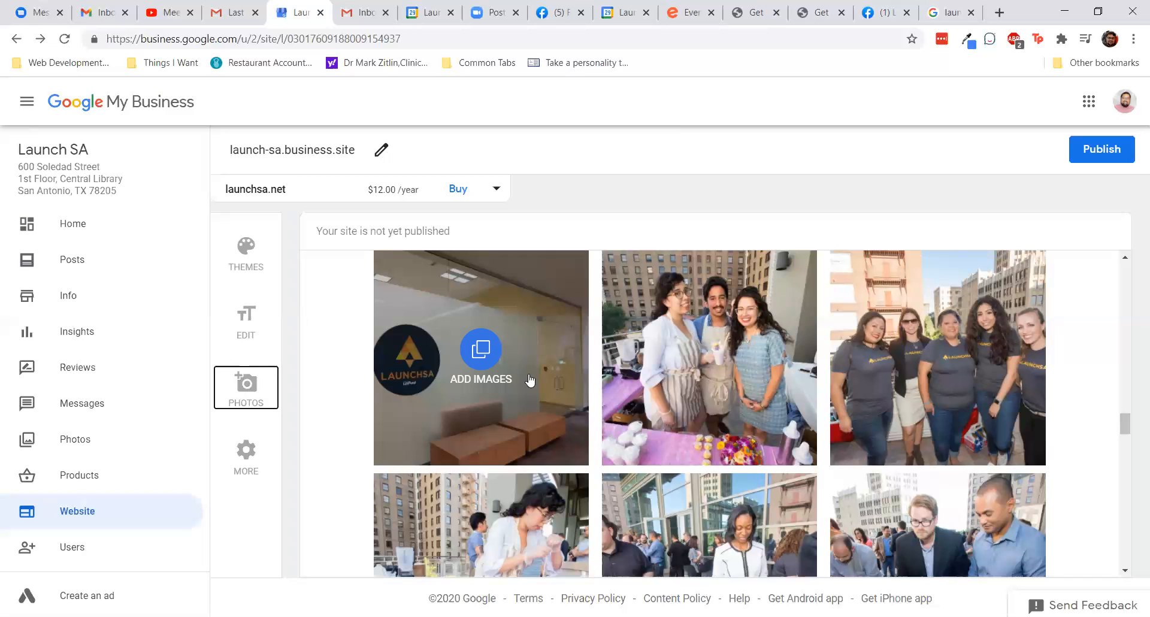
{"action": "scroll", "coordinate": [529, 380], "scroll_direction": "down", "scroll_amount": 8}
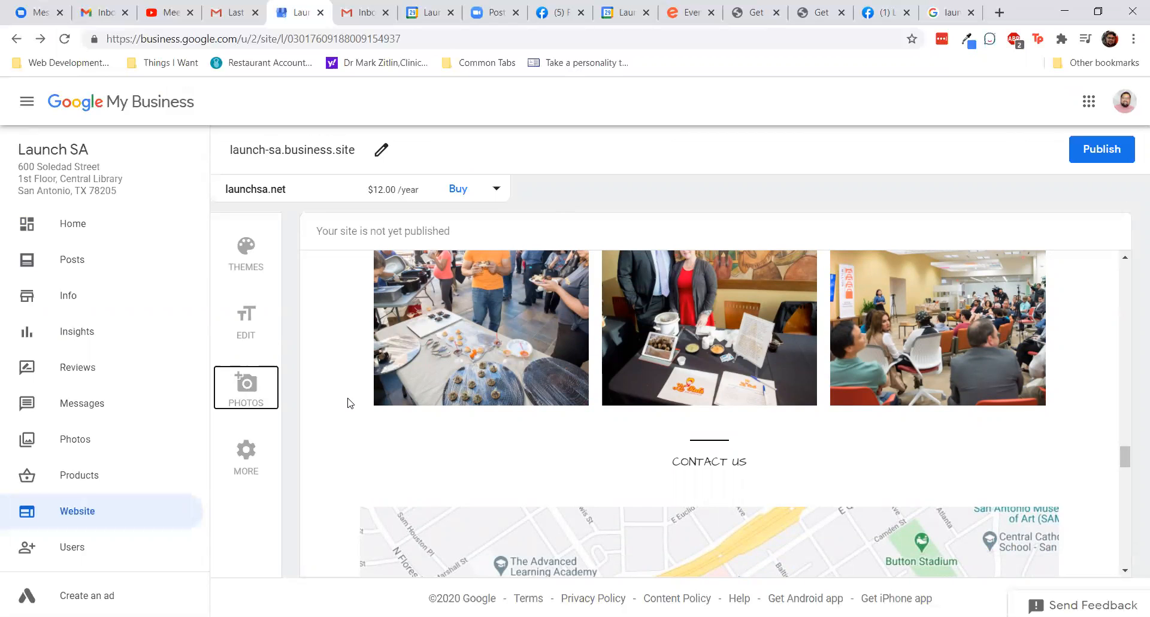
{"action": "scroll", "coordinate": [350, 403], "scroll_direction": "up", "scroll_amount": 3}
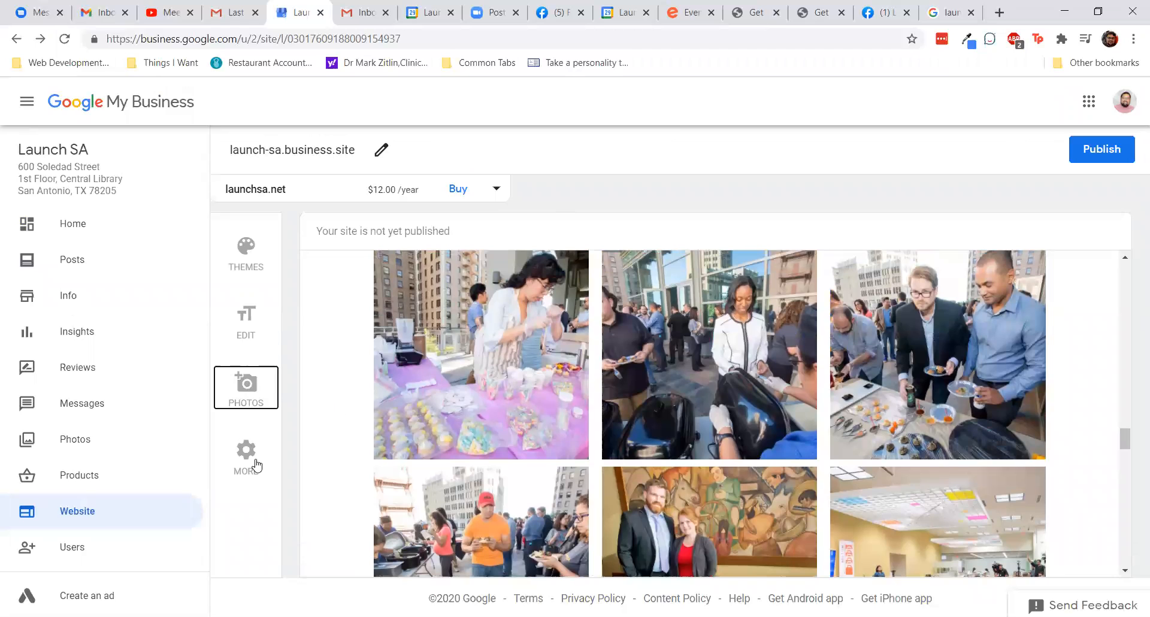
- Look over the site's publishing and language settings and close them without making changes
{"action": "left_click", "coordinate": [252, 462]}
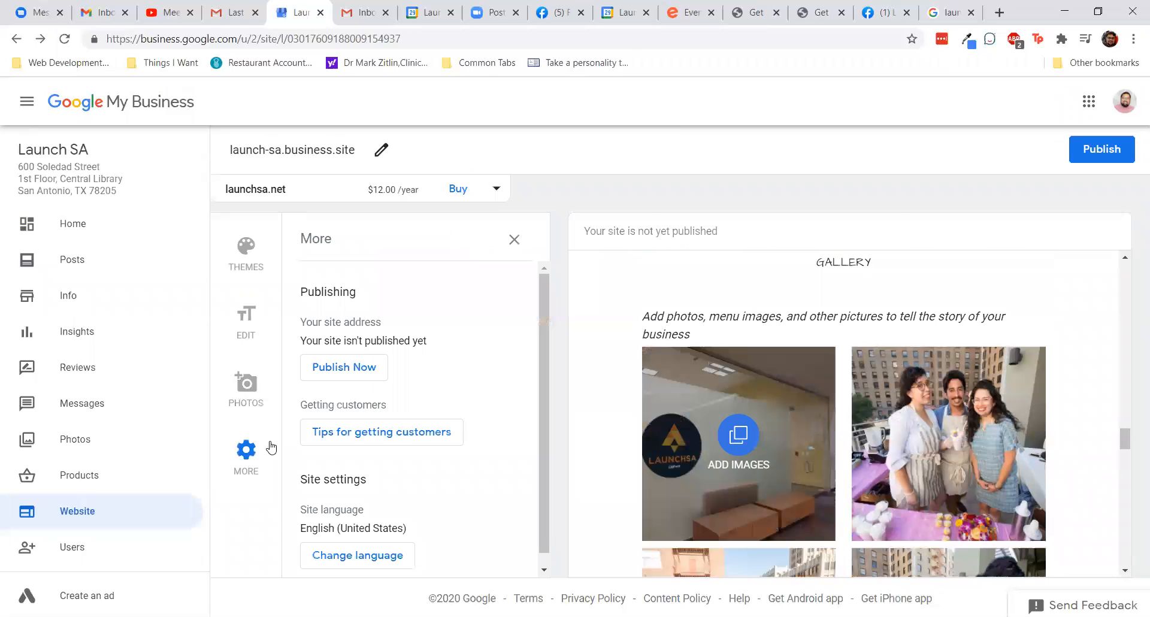
{"action": "scroll", "coordinate": [490, 334], "scroll_direction": "down", "scroll_amount": 1}
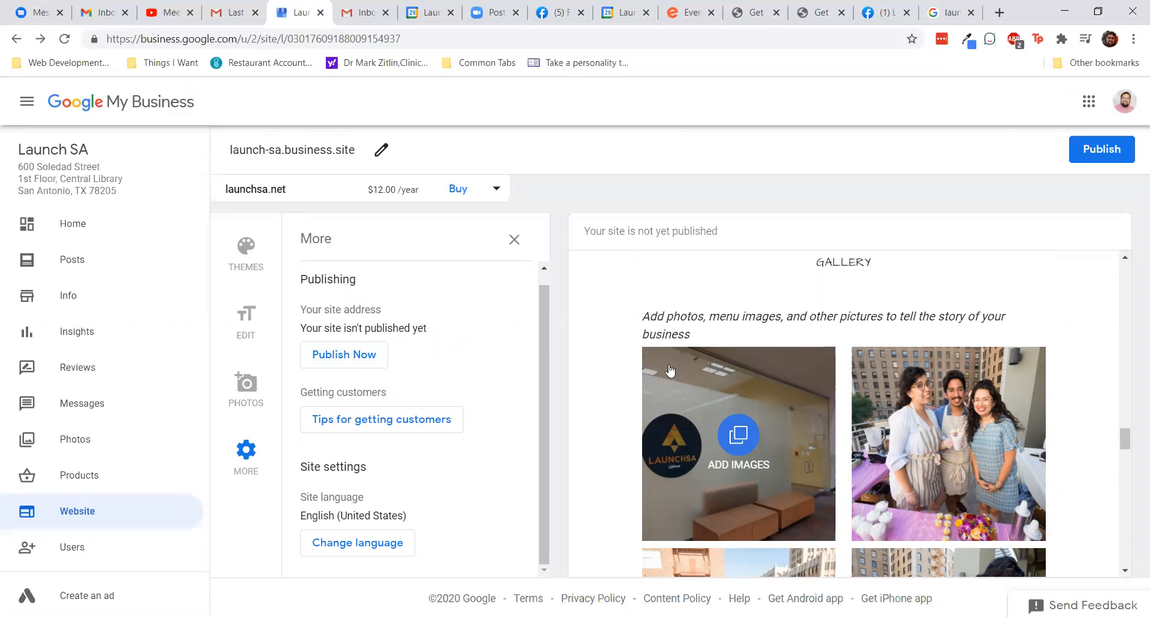
{"action": "left_click", "coordinate": [514, 239]}
- Open the About Us summary text for editing and examine where that section sits in the site preview
{"action": "scroll", "coordinate": [612, 400], "scroll_direction": "up", "scroll_amount": 10}
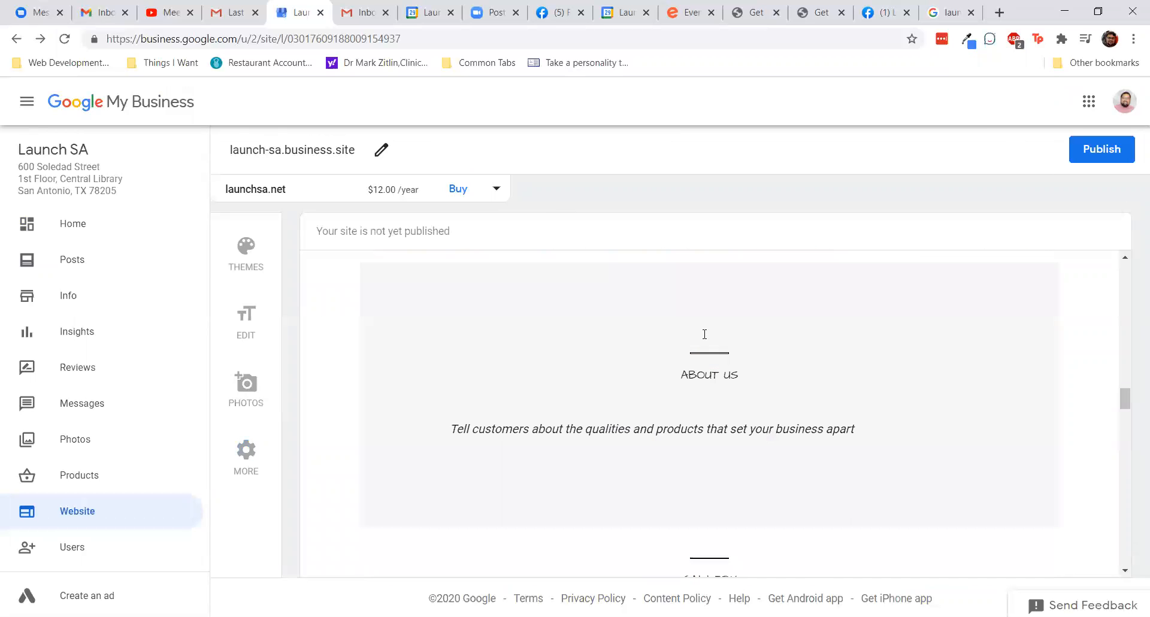
{"action": "scroll", "coordinate": [705, 338], "scroll_direction": "up", "scroll_amount": 1}
{"action": "scroll", "coordinate": [705, 339], "scroll_direction": "down", "scroll_amount": 3}
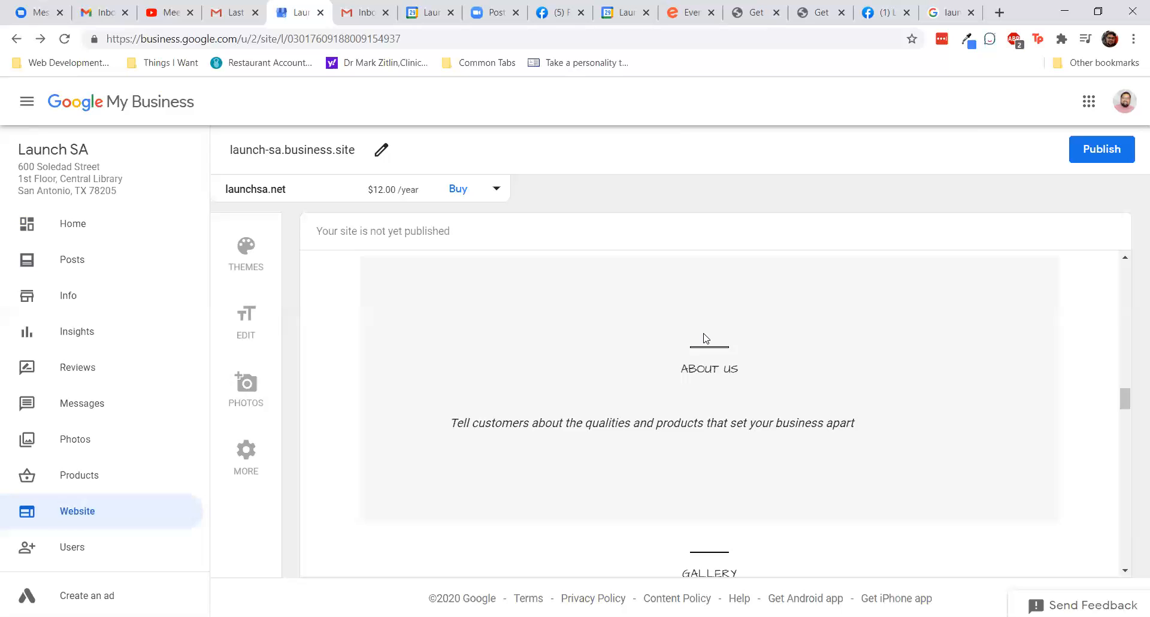
{"action": "left_click", "coordinate": [666, 424]}
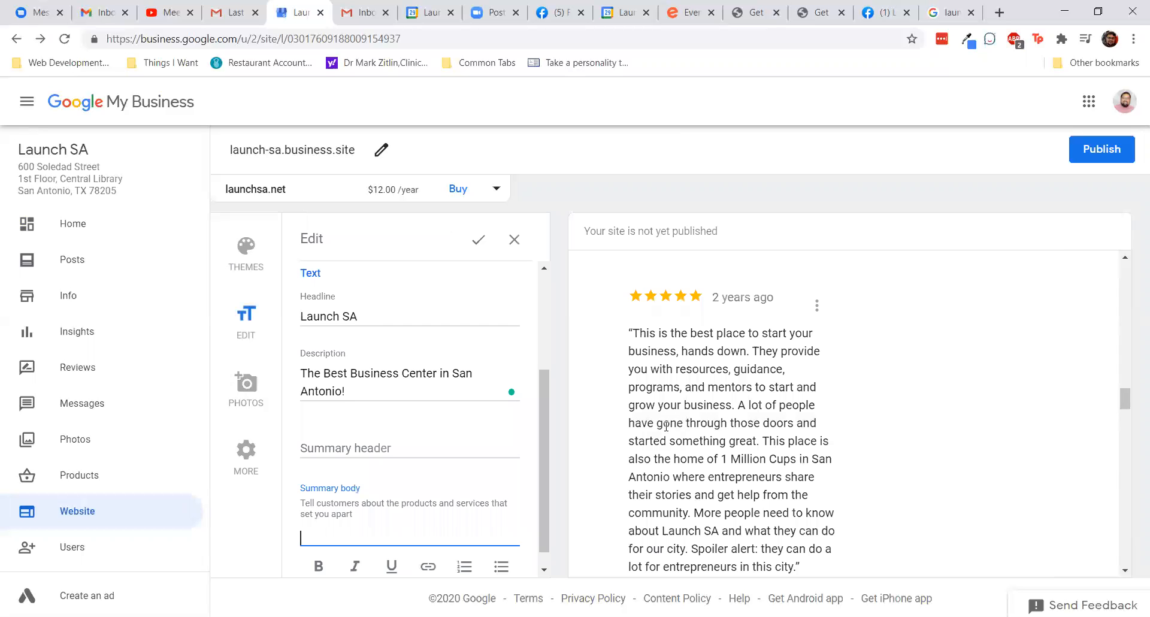
{"action": "scroll", "coordinate": [493, 488], "scroll_direction": "down", "scroll_amount": 1}
{"action": "scroll", "coordinate": [674, 400], "scroll_direction": "up", "scroll_amount": 5}
{"action": "scroll", "coordinate": [674, 400], "scroll_direction": "up", "scroll_amount": 10}
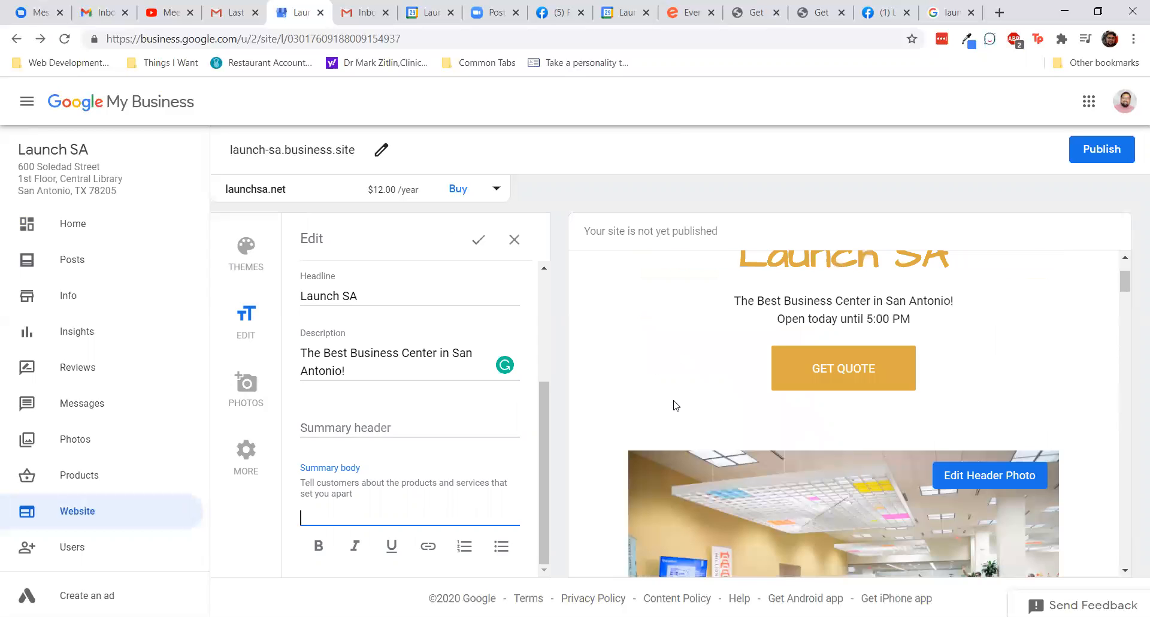
{"action": "scroll", "coordinate": [676, 405], "scroll_direction": "down", "scroll_amount": 10}
{"action": "scroll", "coordinate": [675, 406], "scroll_direction": "down", "scroll_amount": 6}
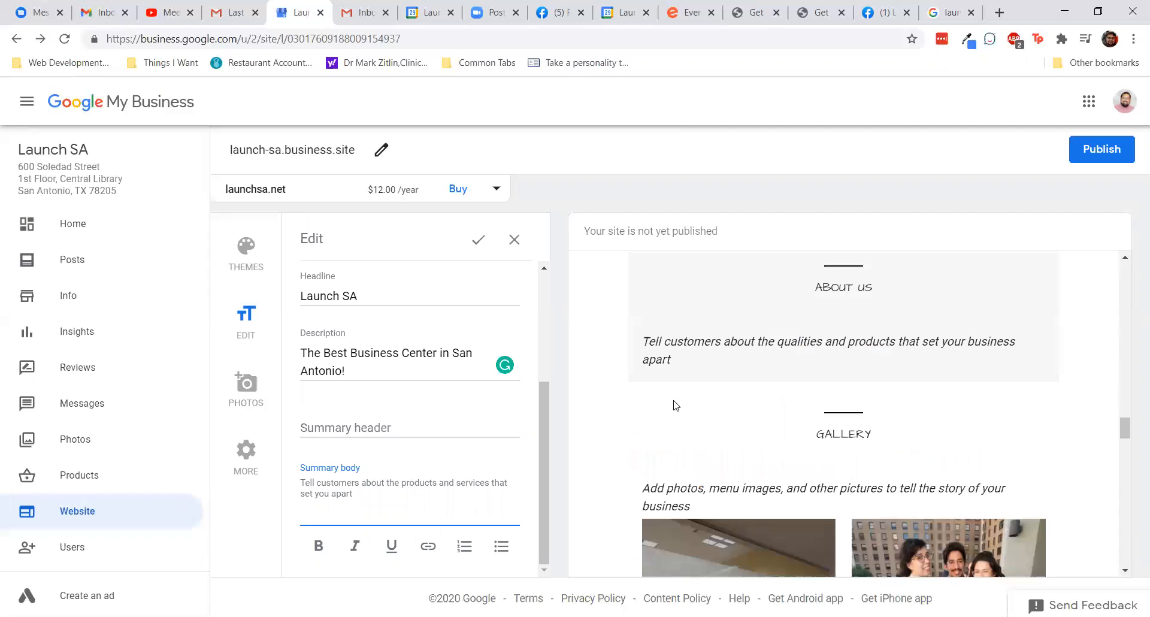
{"action": "scroll", "coordinate": [676, 406], "scroll_direction": "up", "scroll_amount": 2}
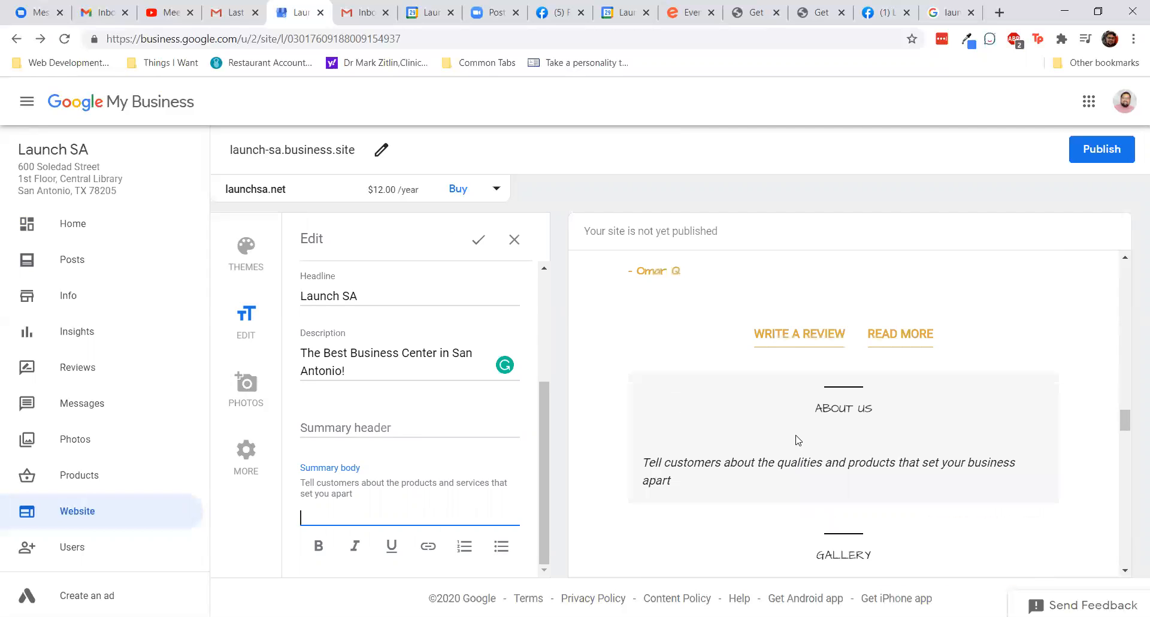
- Try "Business Center" as the summary header and clear the header again
{"action": "left_click", "coordinate": [399, 429]}
{"action": "type", "text": "Business Center"}
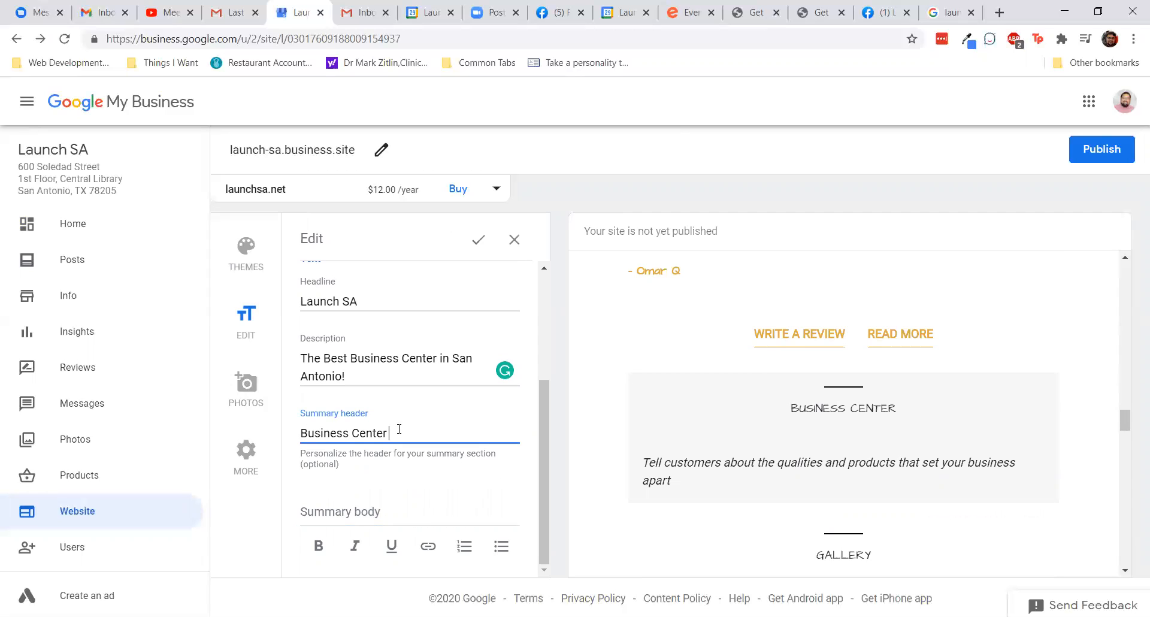
{"action": "key", "text": "BackSpace"}
{"action": "key", "text": "BackSpace"}
{"action": "key", "text": "BackSpace"}
{"action": "key", "text": "BackSpace"}
{"action": "key", "text": "BackSpace"}
{"action": "key", "text": "BackSpace"}
{"action": "key", "text": "BackSpace"}
{"action": "key", "text": "BackSpace"}
{"action": "key", "text": "BackSpace"}
{"action": "key", "text": "BackSpace"}
{"action": "key", "text": "BackSpace"}
{"action": "key", "text": "BackSpace"}
{"action": "key", "text": "BackSpace"}
{"action": "key", "text": "BackSpace"}
{"action": "key", "text": "BackSpace"}
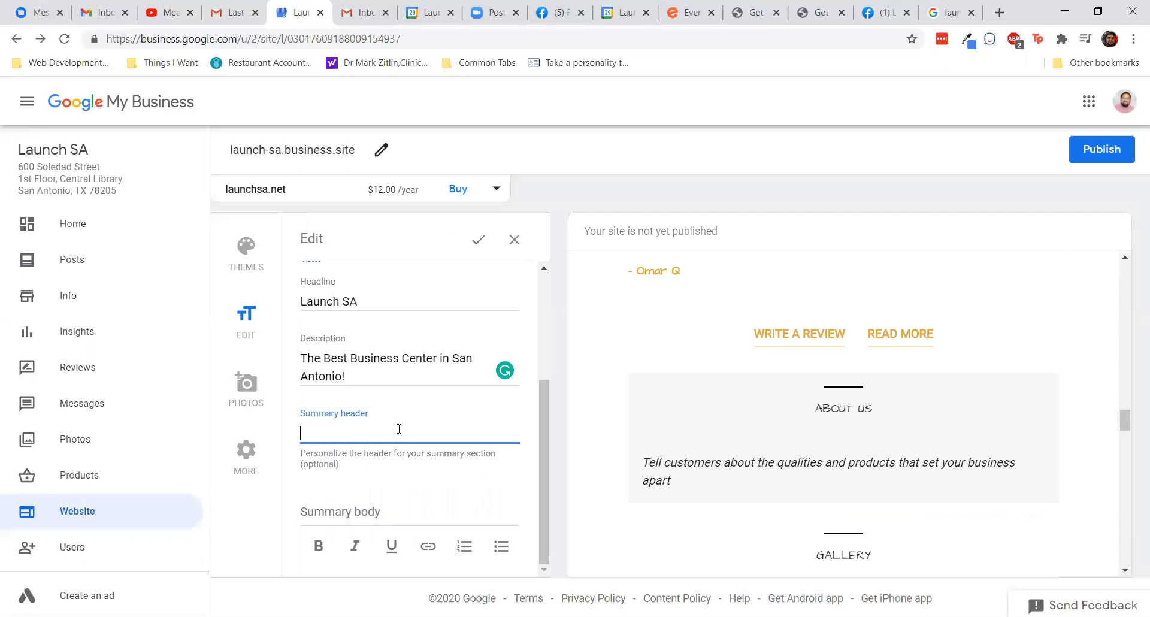
- Write the summary body "We offer personalized business support through direction, education, and community connections."
{"action": "left_click", "coordinate": [374, 518]}
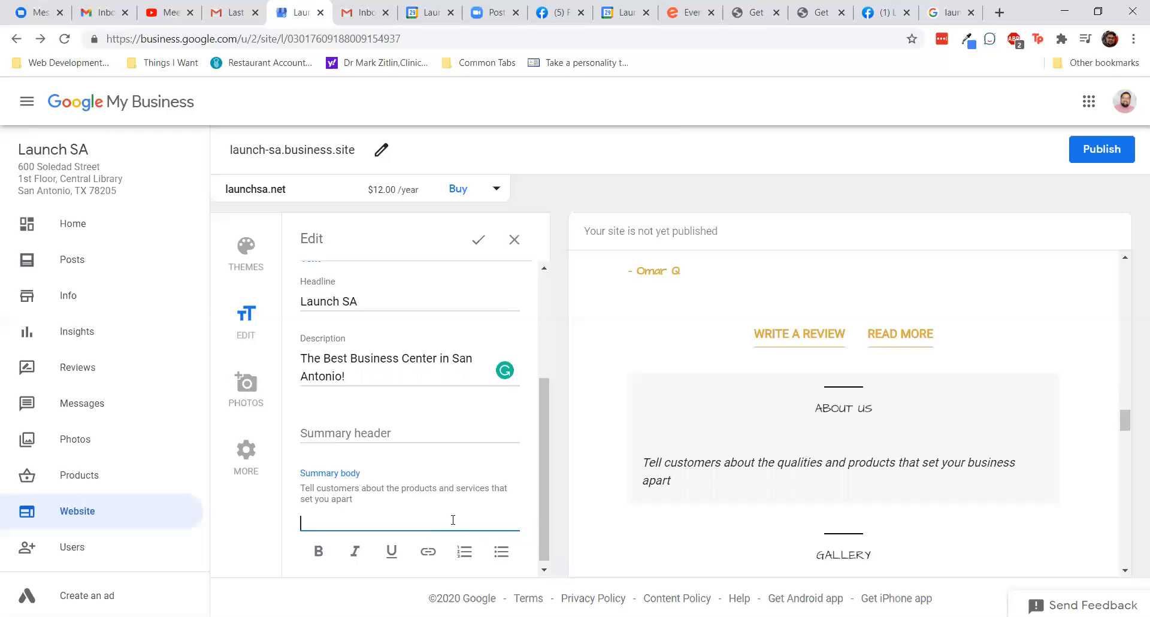
{"action": "type", "text": "We'"}
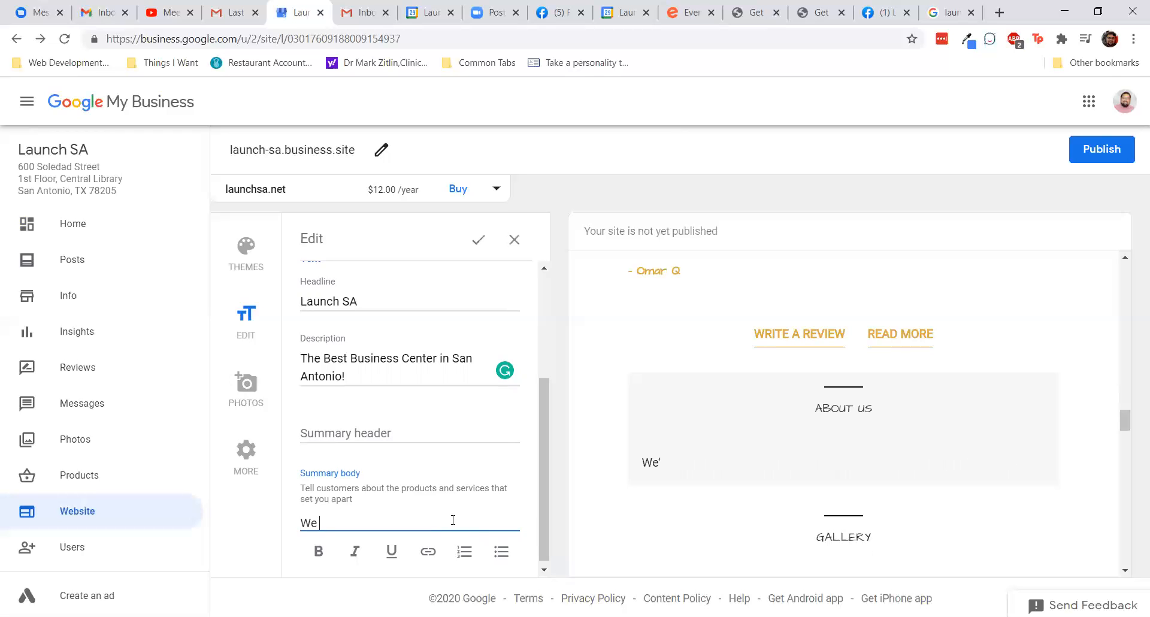
{"action": "type", "text": " offer all"}
{"action": "key", "text": "BackSpace"}
{"action": "key", "text": "BackSpace"}
{"action": "key", "text": "BackSpace"}
{"action": "type", "text": "personalized business support through "}
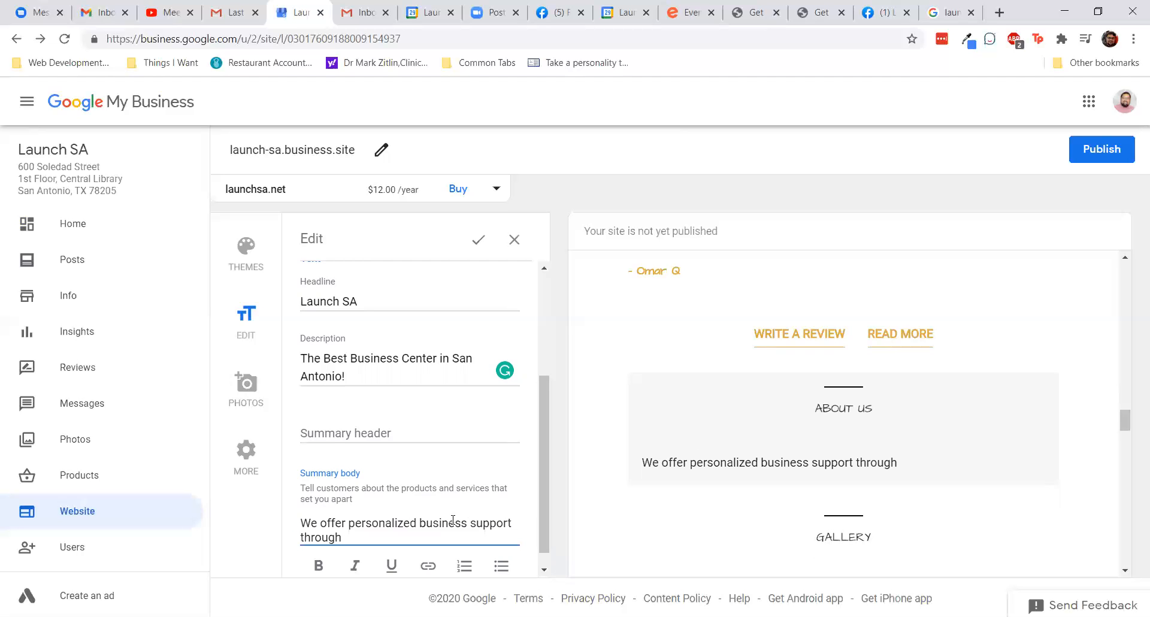
{"action": "type", "text": "direction, education, and"}
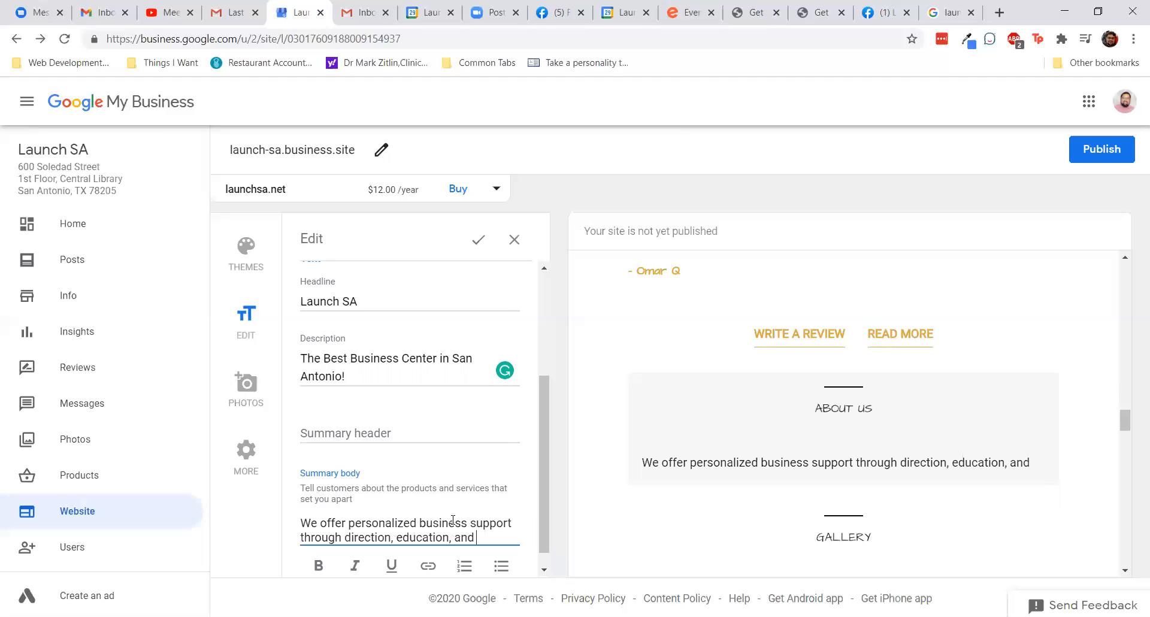
{"action": "type", "text": " community"}
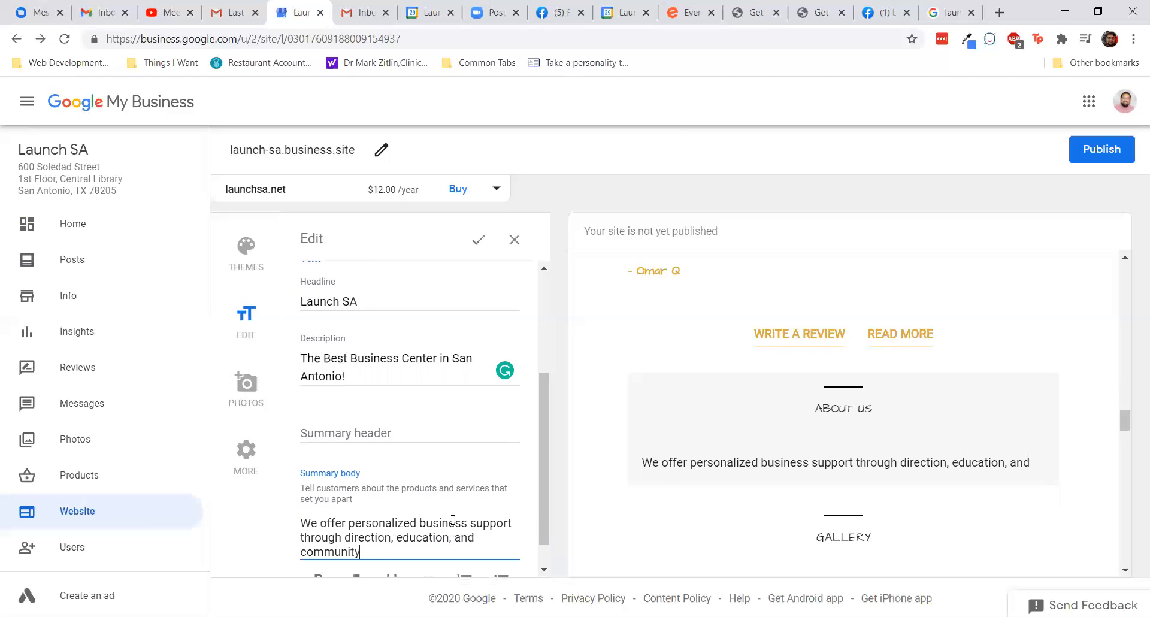
{"action": "type", "text": " connections."}
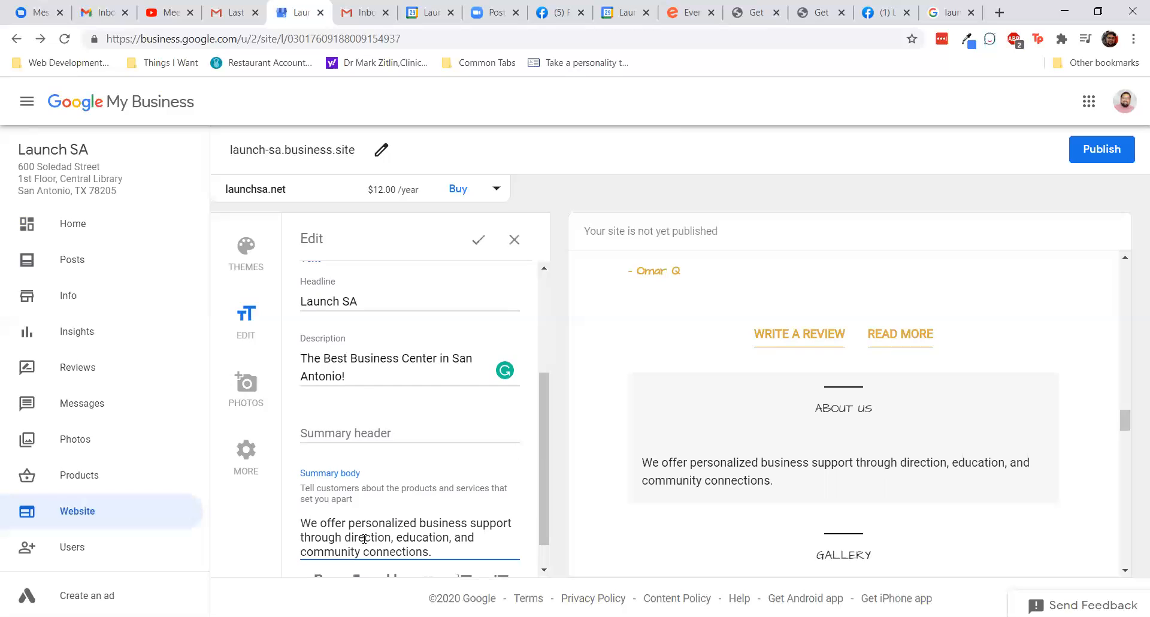
- End the summary sentence at "through:" and replace the rest with a bulleted list whose first item is "Direction"
{"action": "key", "text": "Return"}
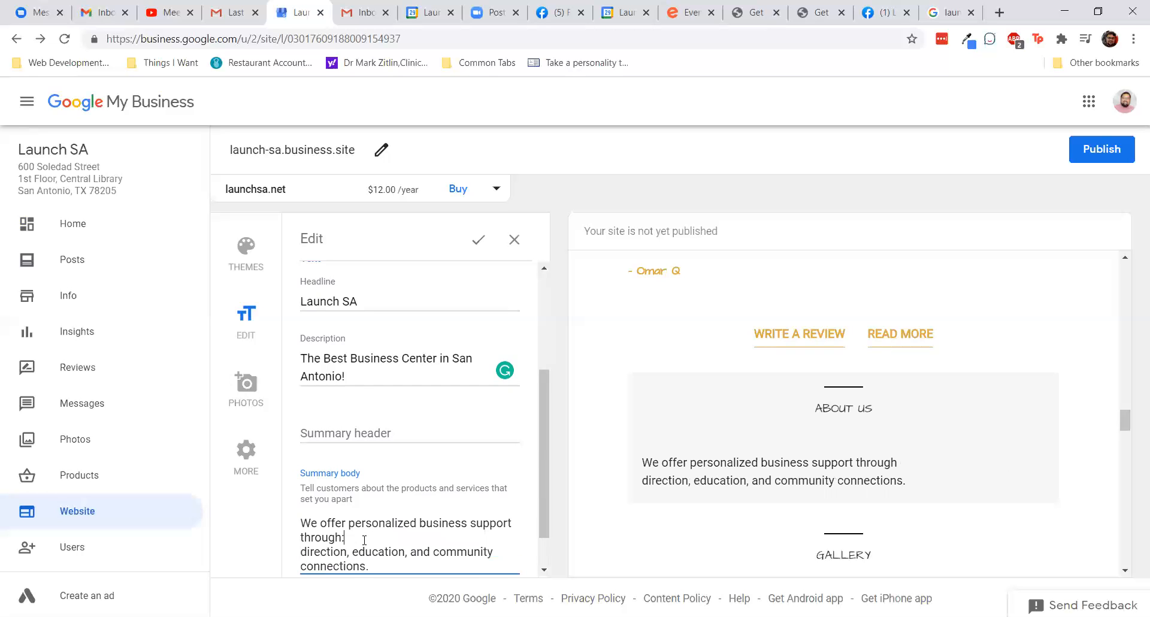
{"action": "scroll", "coordinate": [364, 539], "scroll_direction": "down", "scroll_amount": 1}
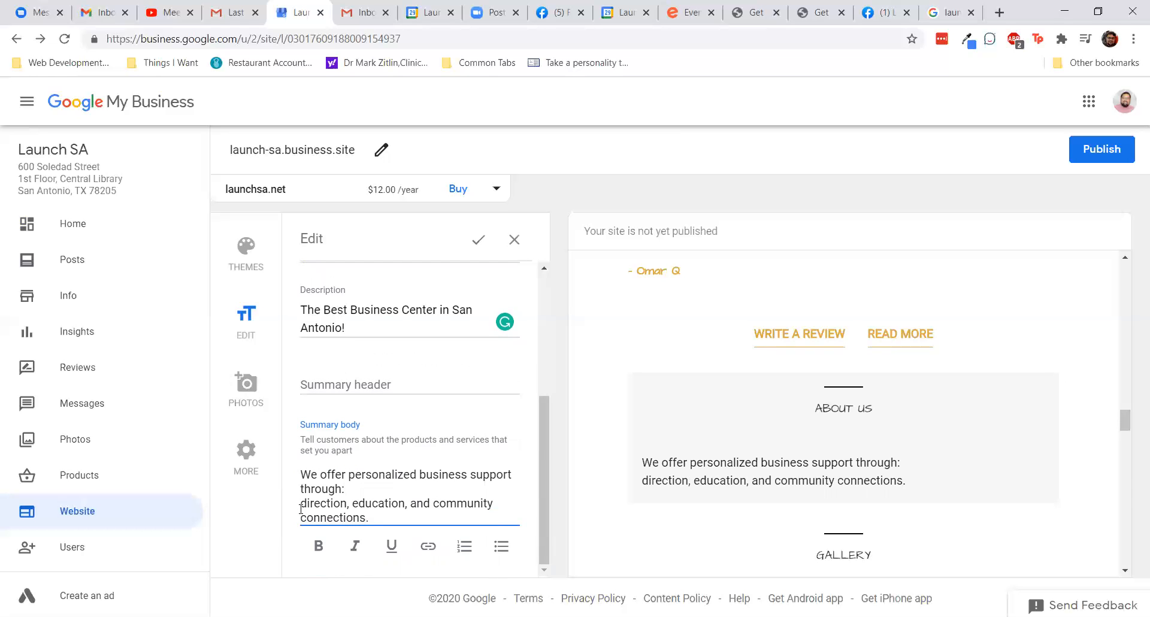
{"action": "triple_click", "coordinate": [397, 510]}
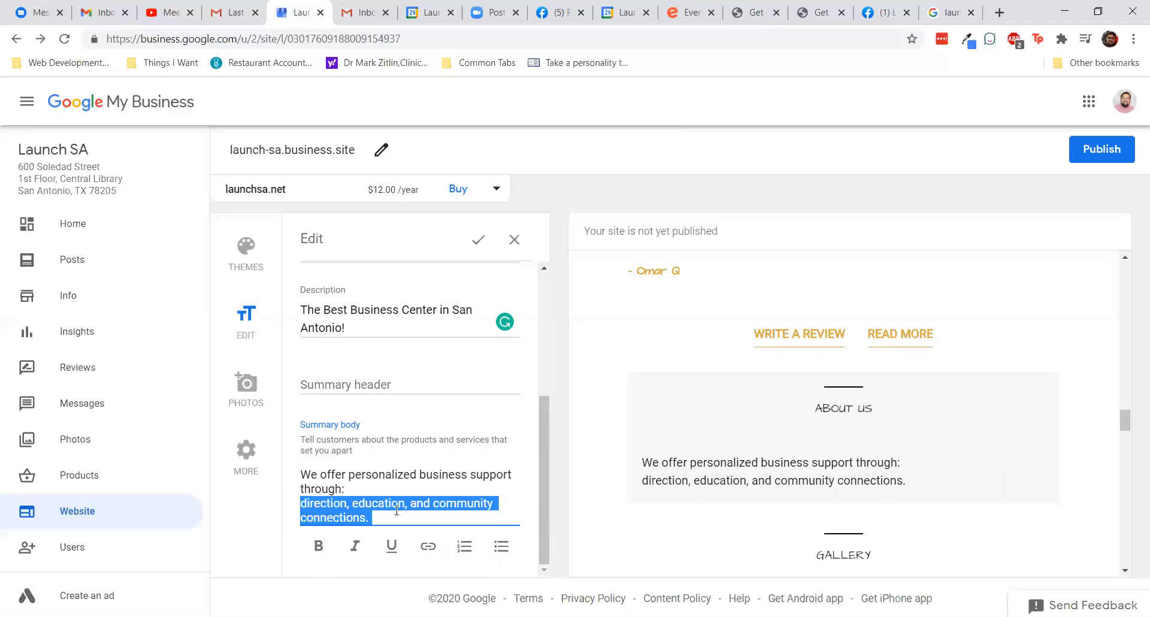
{"action": "key", "text": "BackSpace"}
{"action": "left_click", "coordinate": [501, 548]}
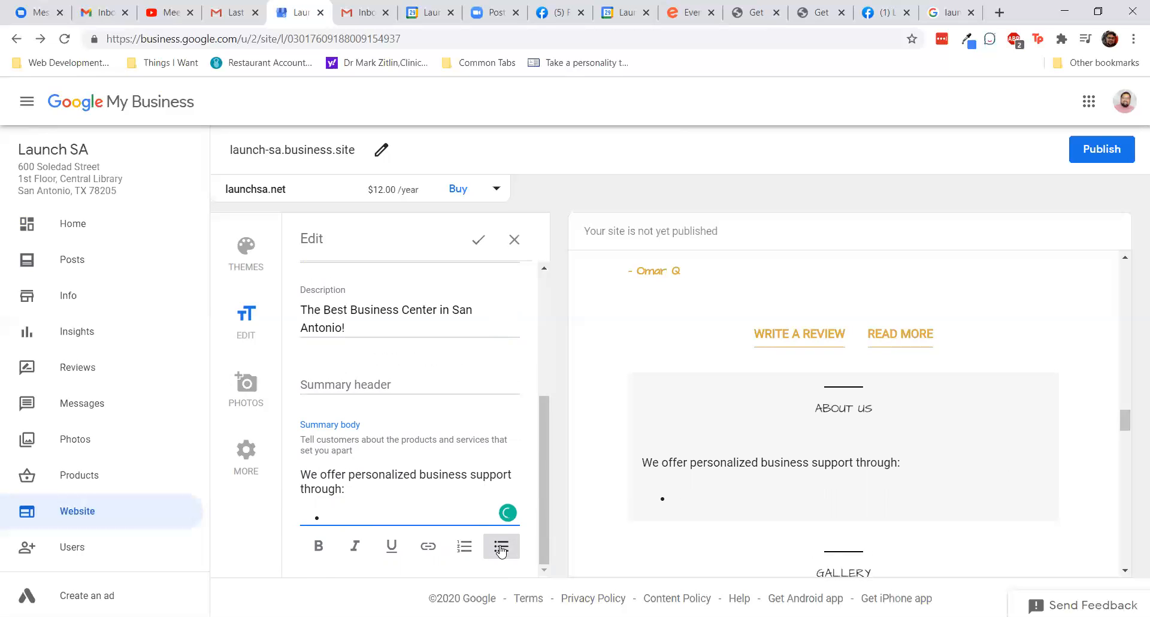
{"action": "type", "text": "Direction"}
- Add the sub-bullet "Helping you understand the next steps on your business journey." under "Direction", removing the duplicated "your"
{"action": "key", "text": "Return"}
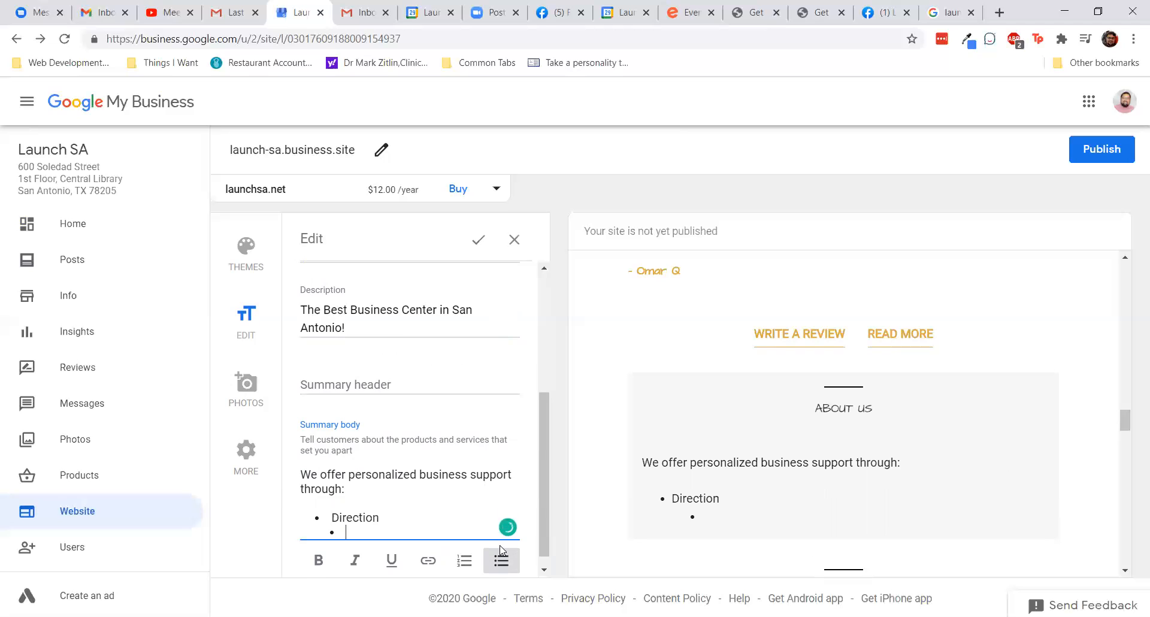
{"action": "type", "text": "Helping you und"}
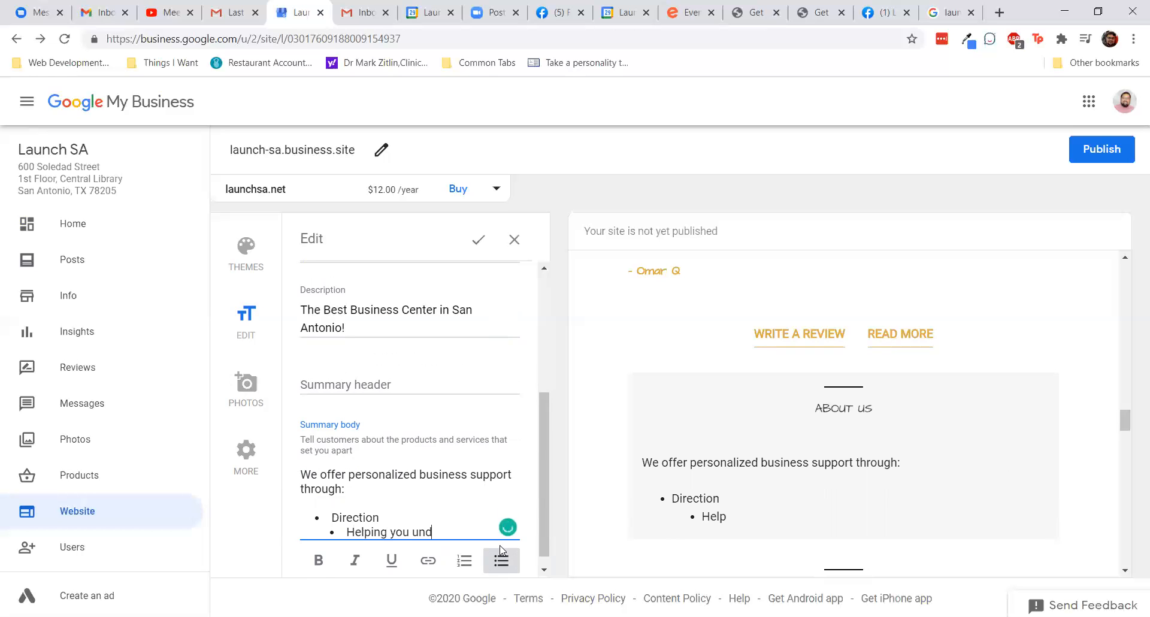
{"action": "type", "text": "erstand the next "}
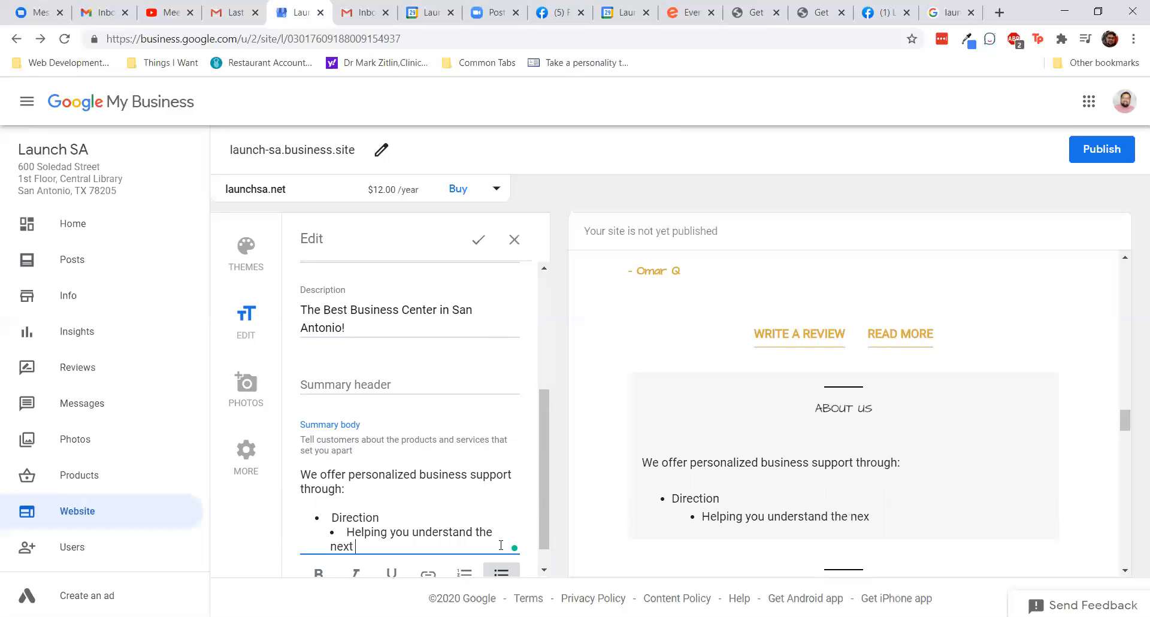
{"action": "type", "text": "steps on your your business jo"}
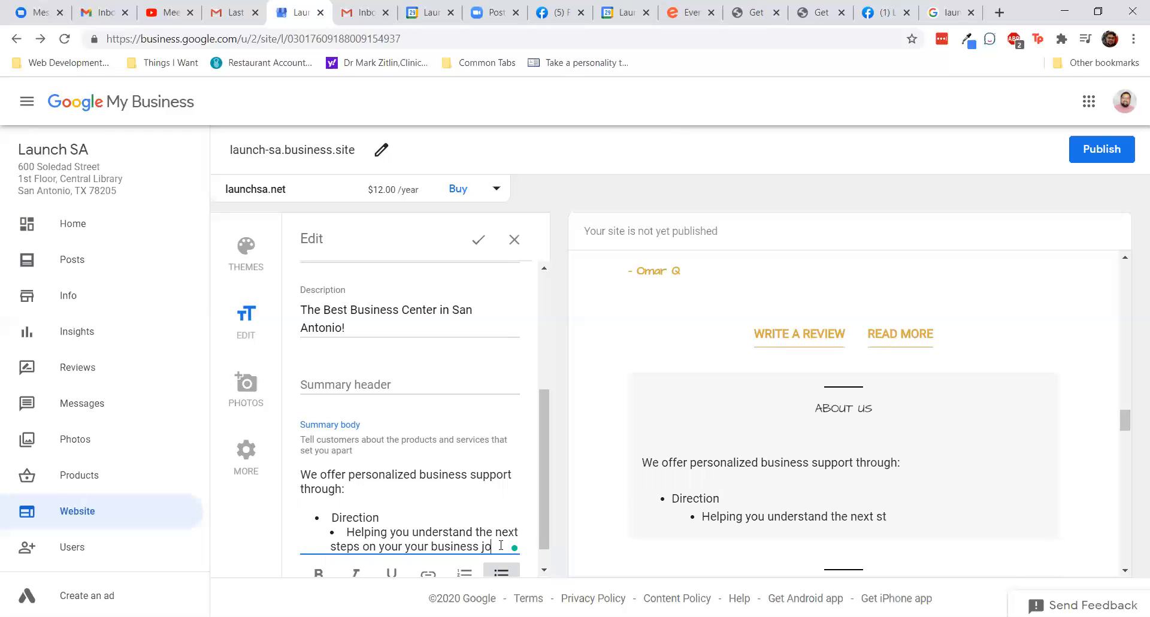
{"action": "type", "text": "urney."}
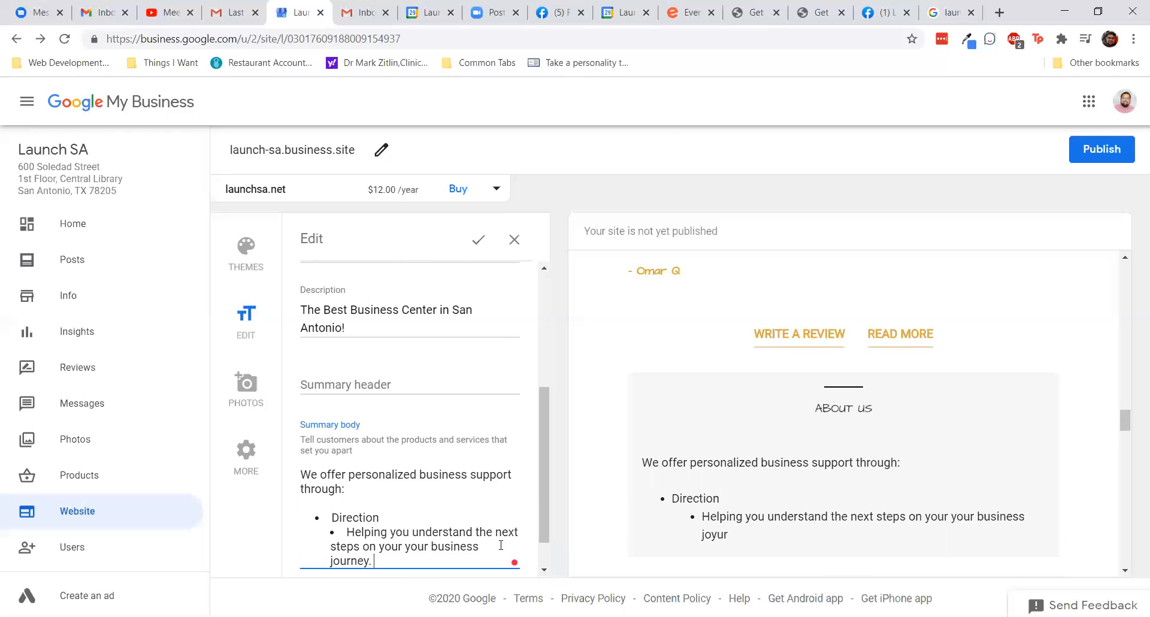
{"action": "left_click_drag", "start_coordinate": [501, 545], "coordinate": [494, 467]}
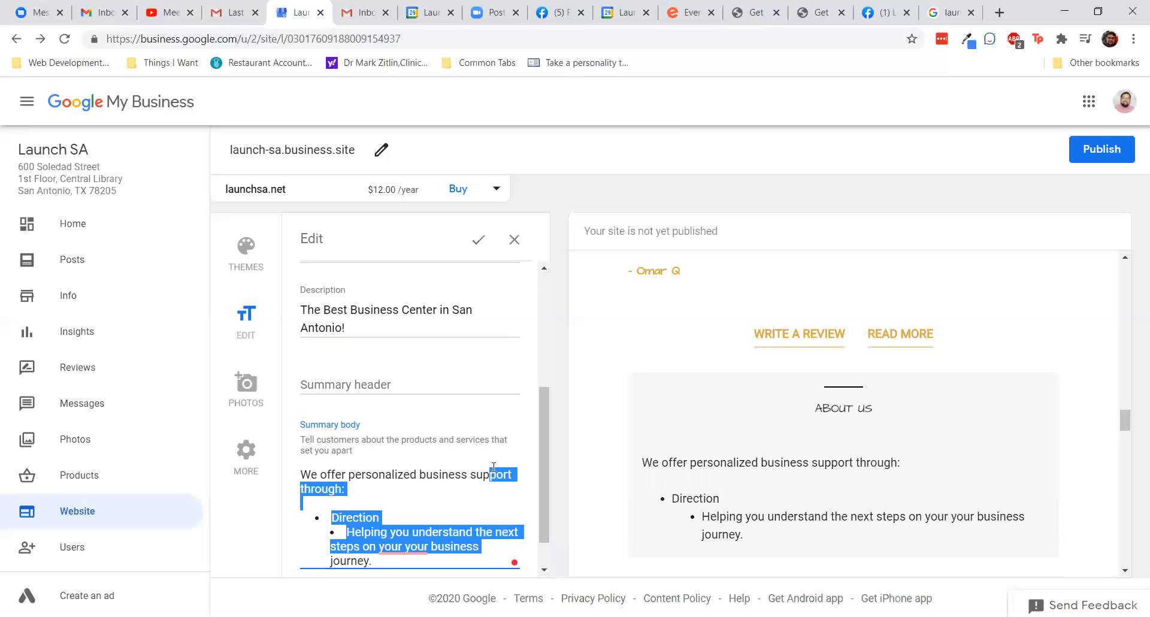
{"action": "left_click", "coordinate": [494, 468]}
{"action": "scroll", "coordinate": [493, 470], "scroll_direction": "down", "scroll_amount": 1}
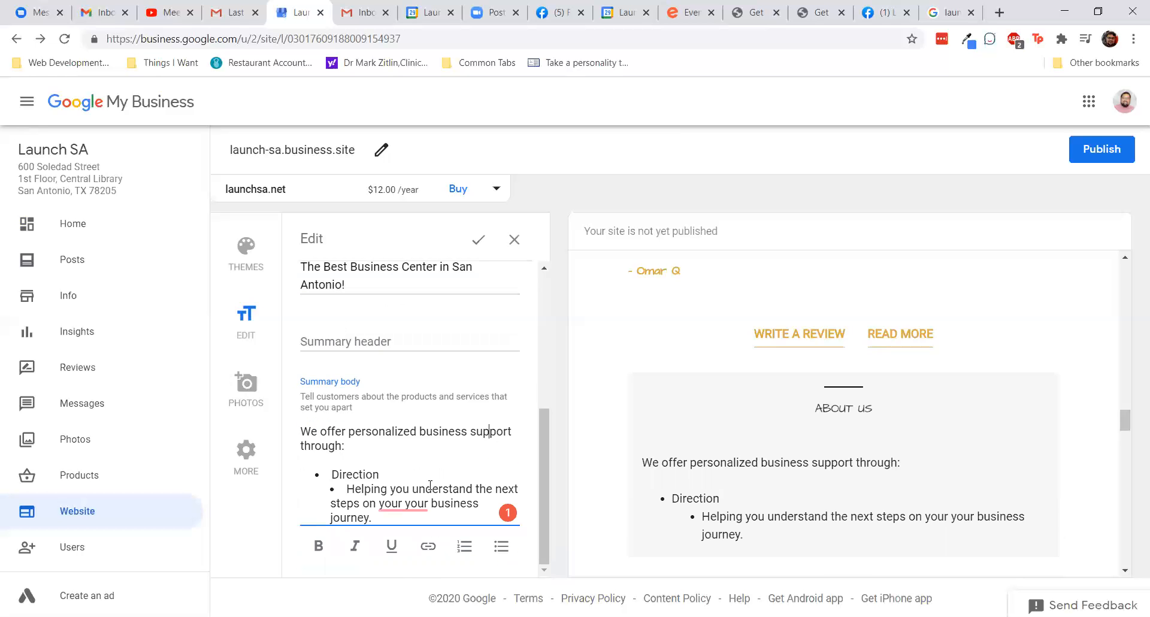
{"action": "double_click", "coordinate": [391, 504]}
{"action": "key", "text": "BackSpace"}
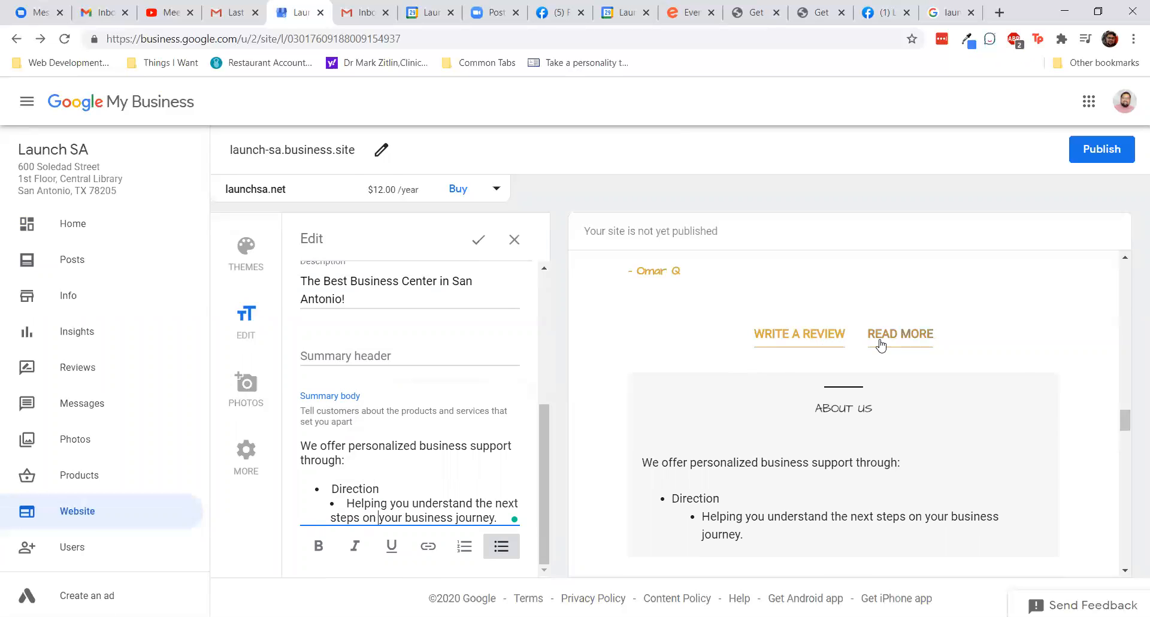
- Close the text editor and discard the unsaved summary changes
{"action": "scroll", "coordinate": [881, 344], "scroll_direction": "up", "scroll_amount": 4}
{"action": "scroll", "coordinate": [881, 344], "scroll_direction": "up", "scroll_amount": 5}
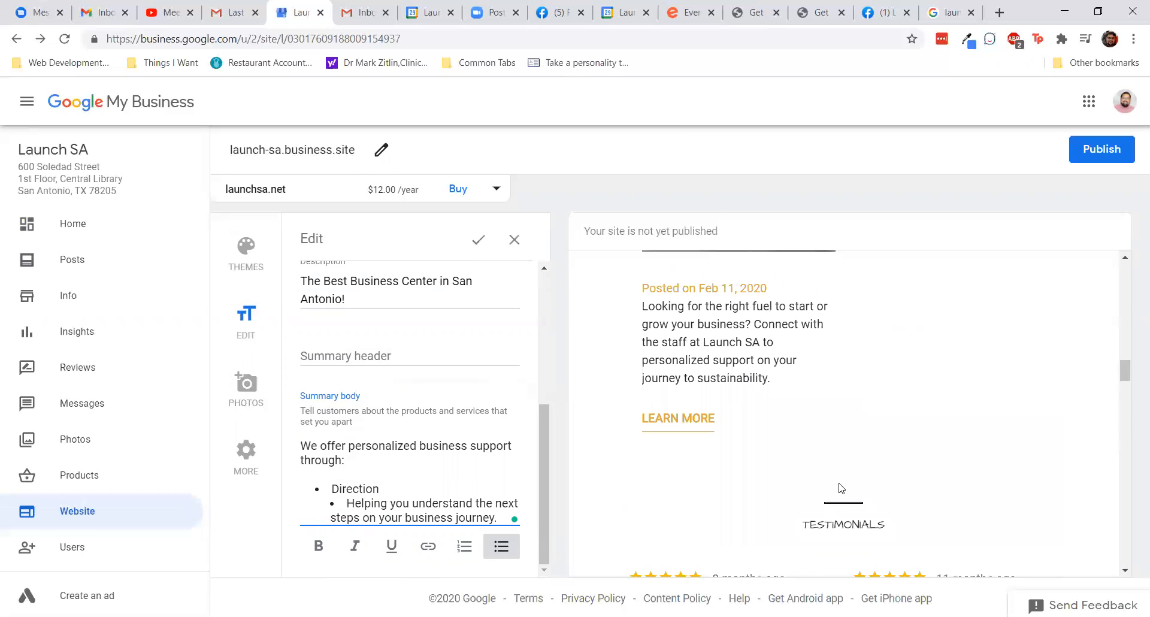
{"action": "left_click", "coordinate": [833, 509]}
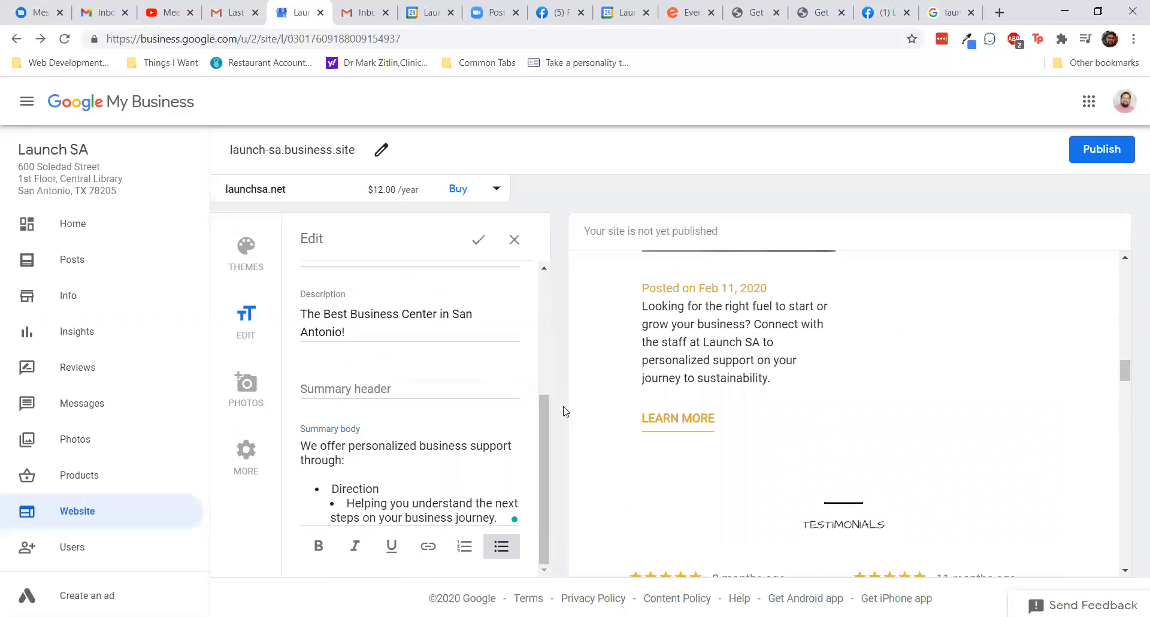
{"action": "left_click", "coordinate": [514, 240]}
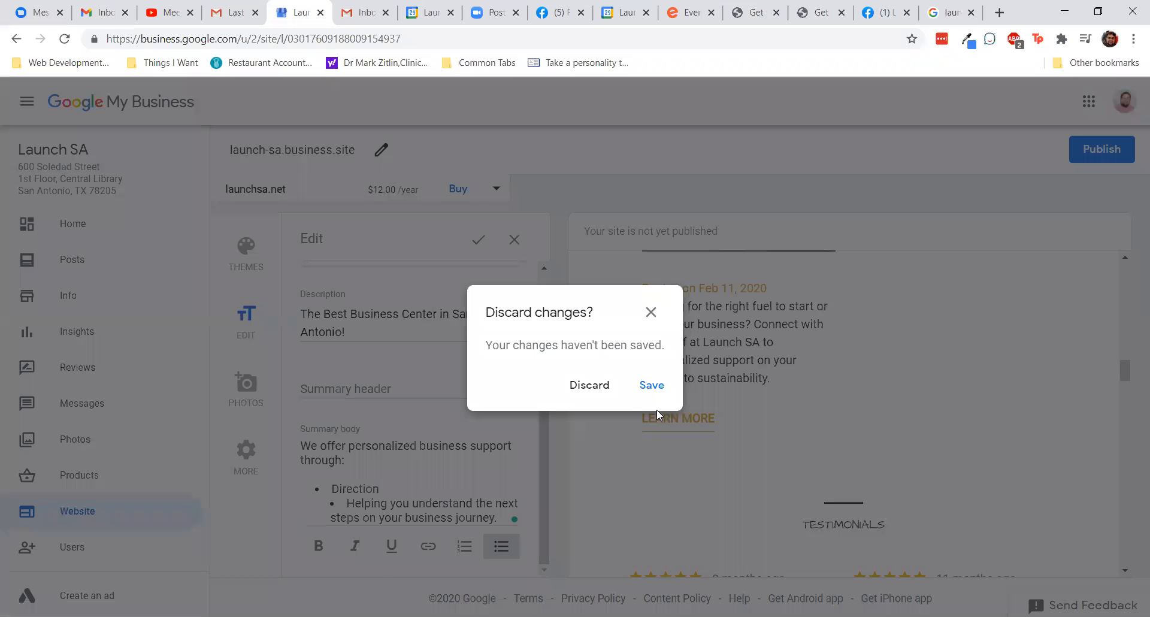
{"action": "left_click", "coordinate": [590, 385]}
- Examine the customer reviews in the testimonials section of the site preview
{"action": "scroll", "coordinate": [741, 448], "scroll_direction": "up", "scroll_amount": 6}
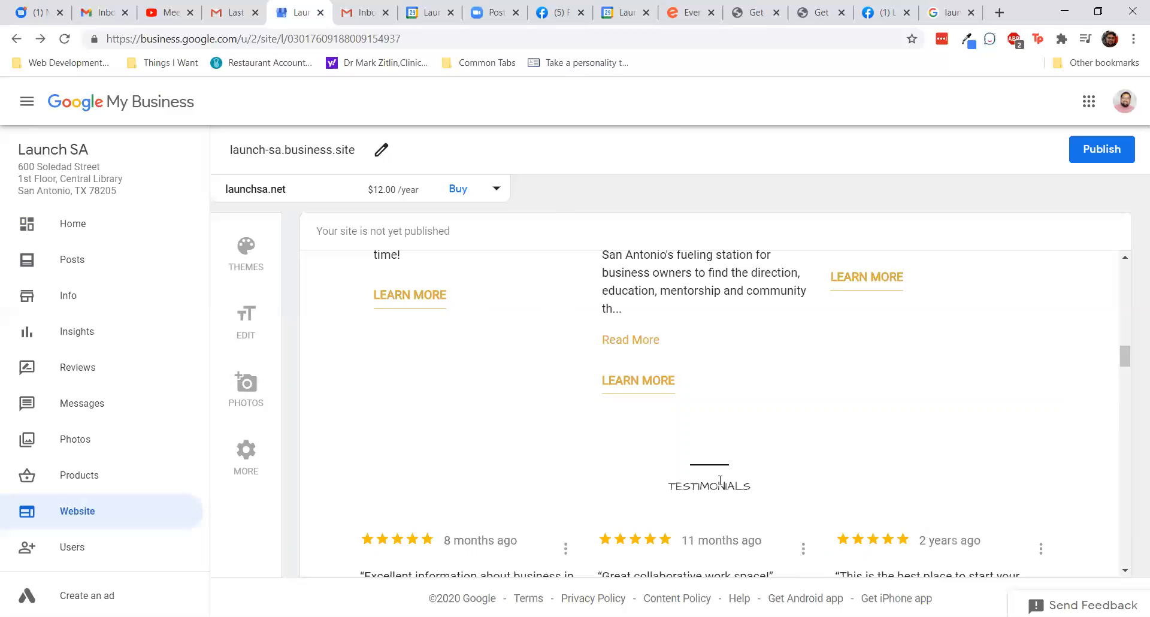
{"action": "scroll", "coordinate": [832, 512], "scroll_direction": "down", "scroll_amount": 5}
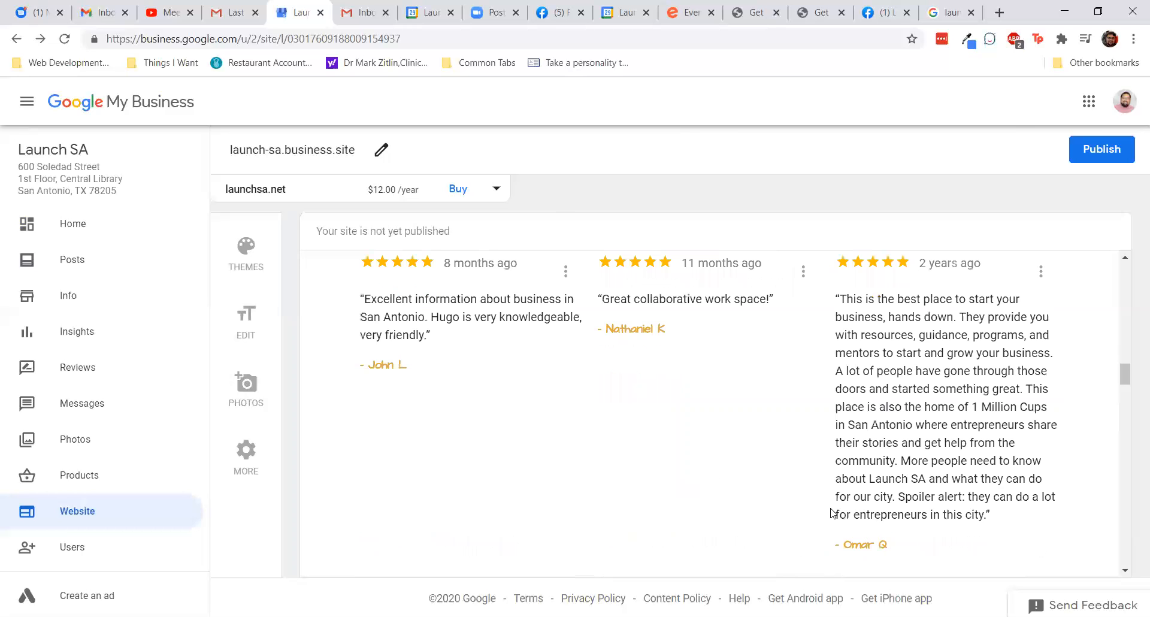
{"action": "scroll", "coordinate": [831, 512], "scroll_direction": "up", "scroll_amount": 2}
{"action": "scroll", "coordinate": [831, 512], "scroll_direction": "down", "scroll_amount": 1}
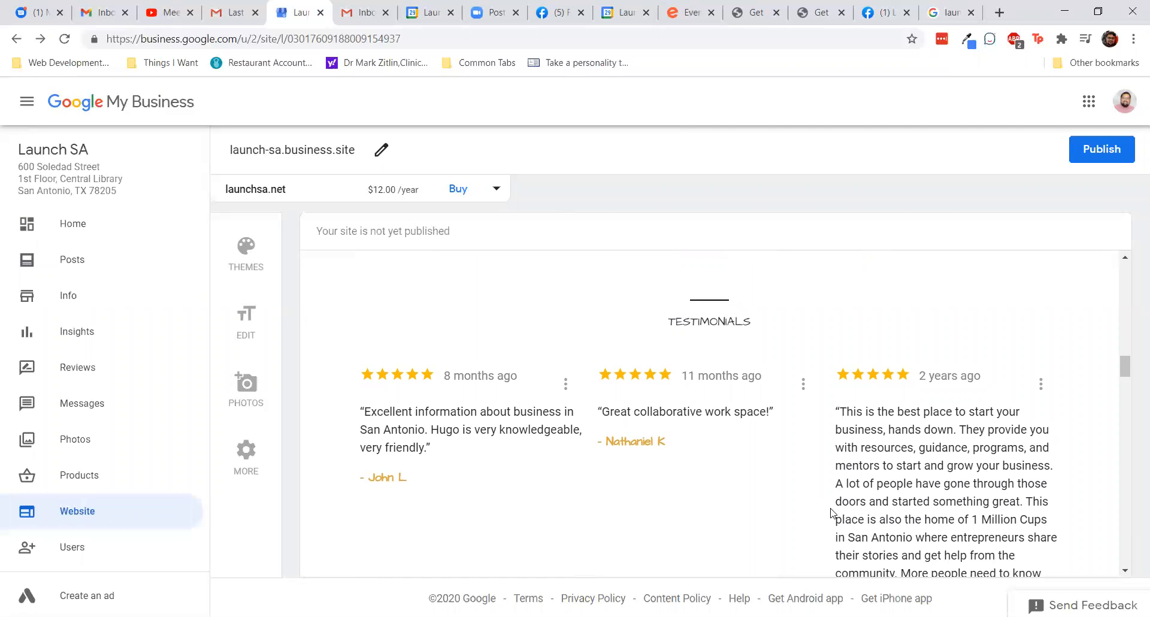
{"action": "scroll", "coordinate": [831, 512], "scroll_direction": "down", "scroll_amount": 2}
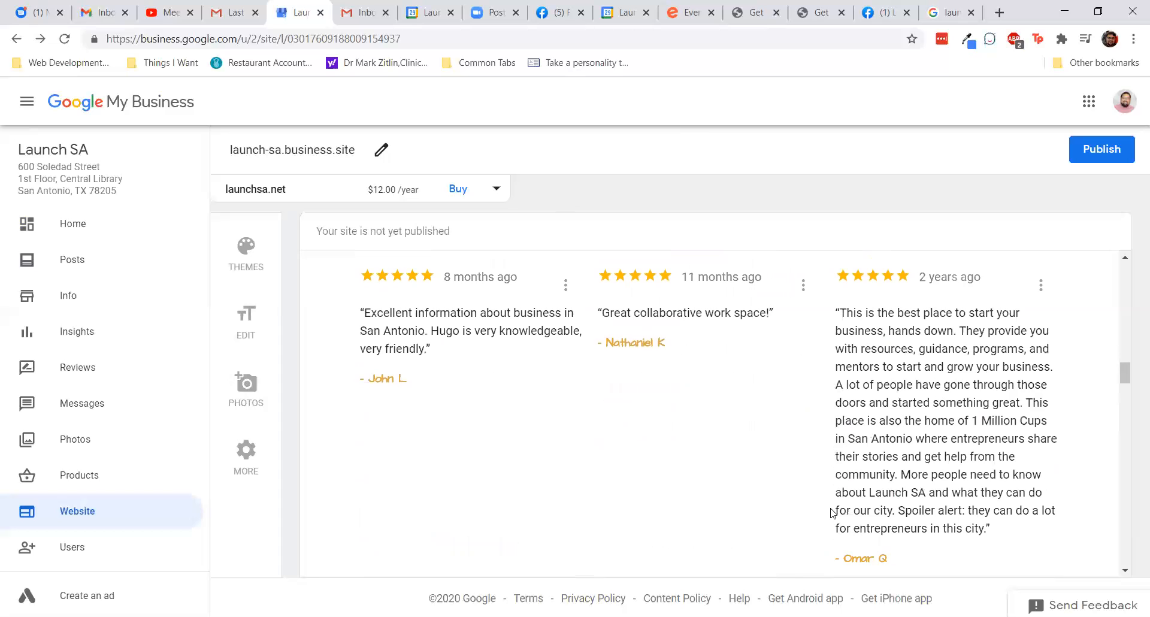
- Review the site preview from the testimonials up to the header and back down to the posts in the Updates section
{"action": "scroll", "coordinate": [831, 512], "scroll_direction": "down", "scroll_amount": 2}
{"action": "scroll", "coordinate": [831, 510], "scroll_direction": "up", "scroll_amount": 3}
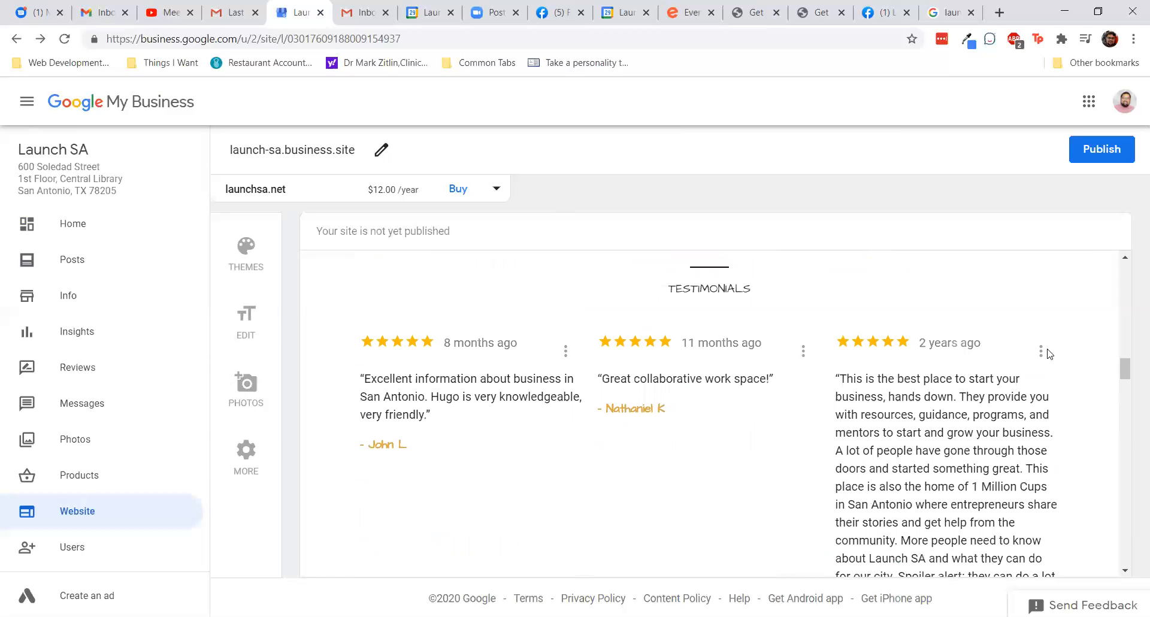
{"action": "scroll", "coordinate": [921, 293], "scroll_direction": "up", "scroll_amount": 8}
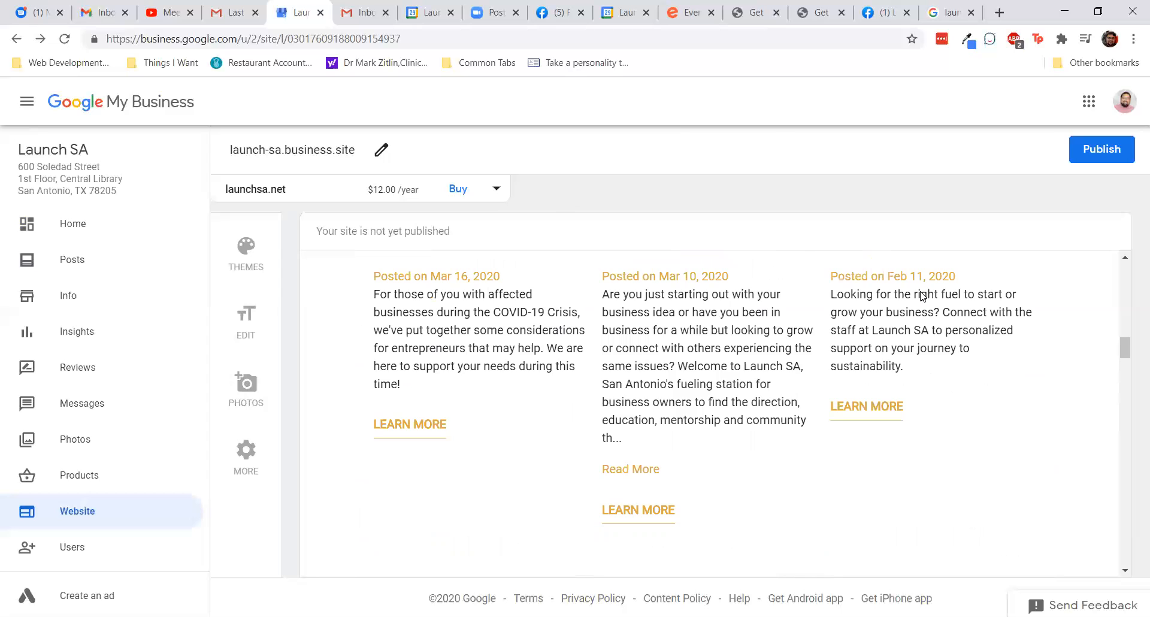
{"action": "scroll", "coordinate": [920, 290], "scroll_direction": "up", "scroll_amount": 10}
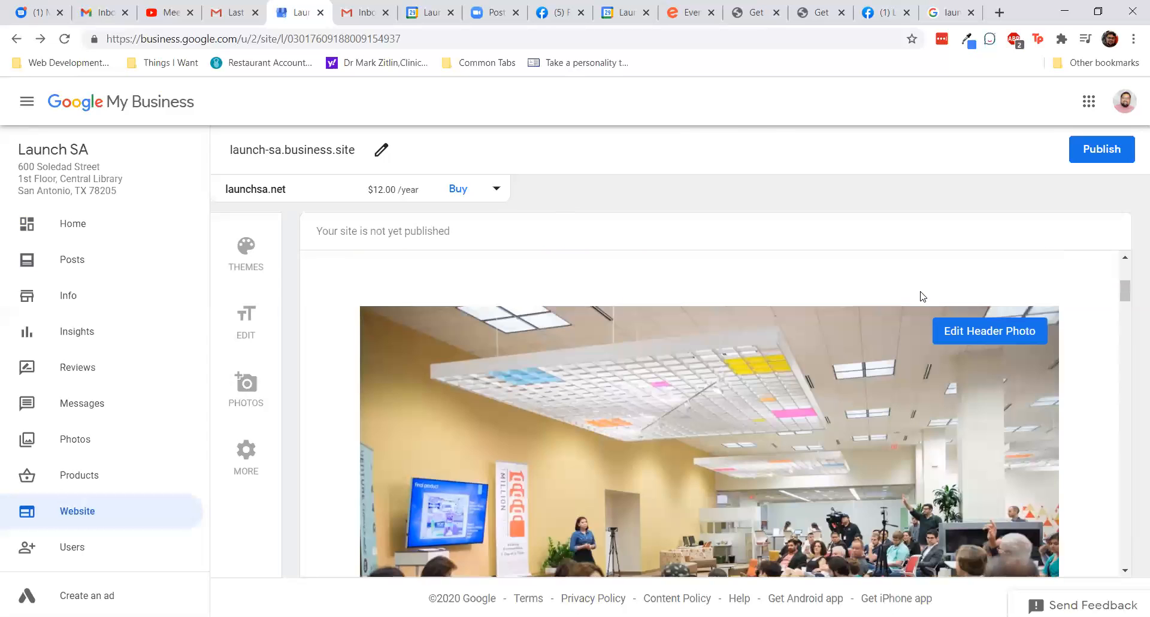
{"action": "scroll", "coordinate": [922, 297], "scroll_direction": "up", "scroll_amount": 3}
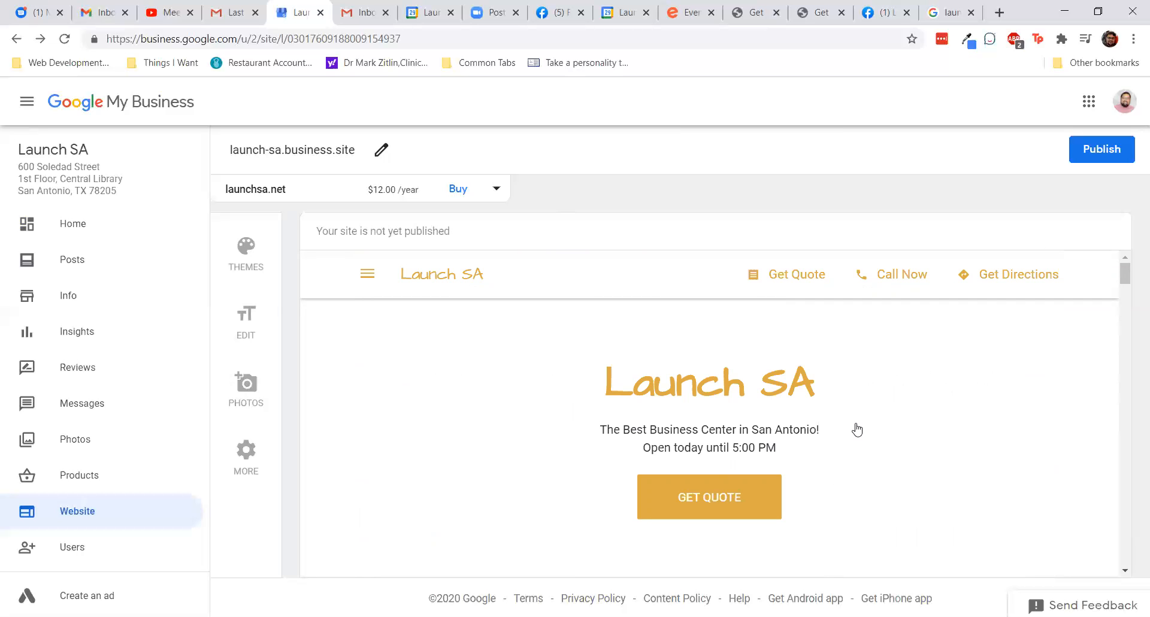
{"action": "scroll", "coordinate": [857, 430], "scroll_direction": "down", "scroll_amount": 5}
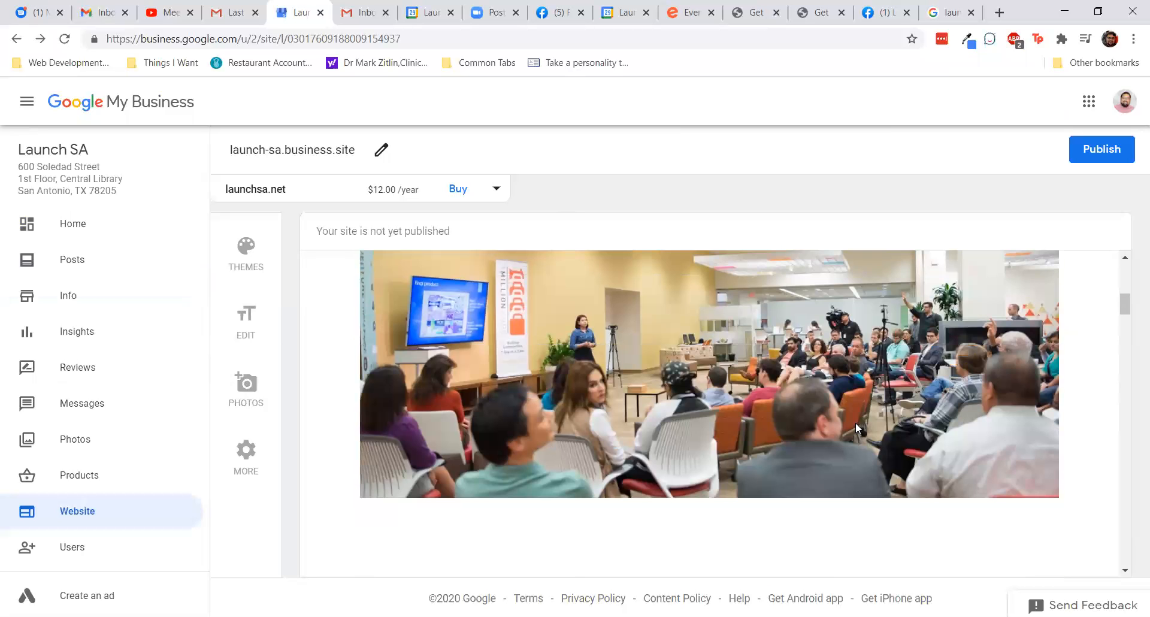
{"action": "scroll", "coordinate": [855, 422], "scroll_direction": "down", "scroll_amount": 5}
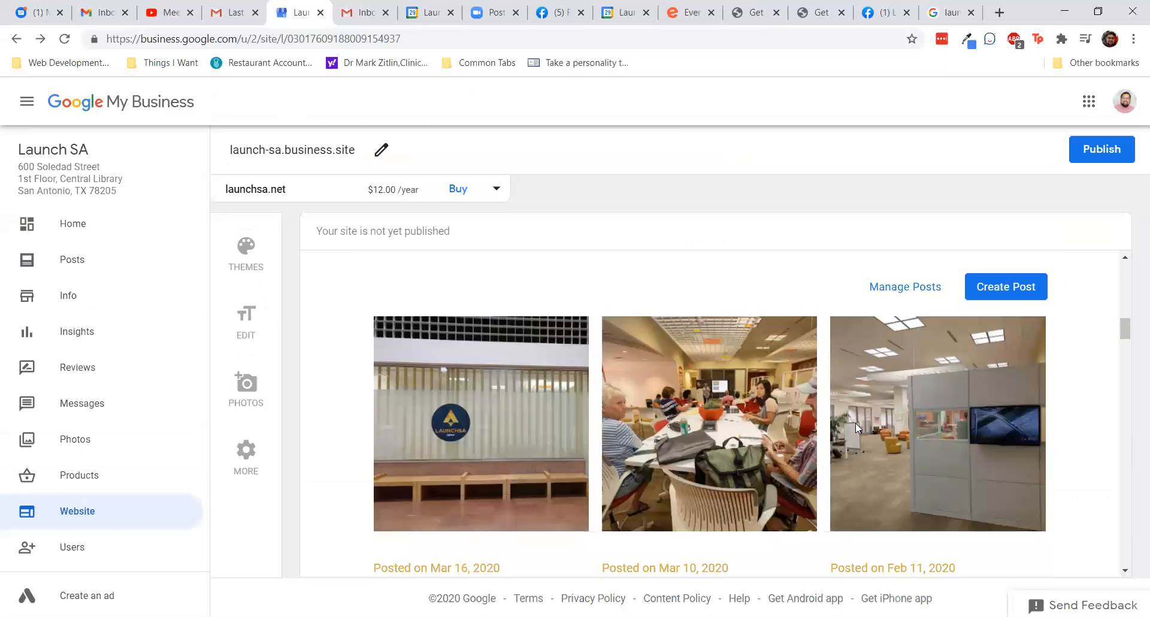
{"action": "scroll", "coordinate": [855, 422], "scroll_direction": "down", "scroll_amount": 3}
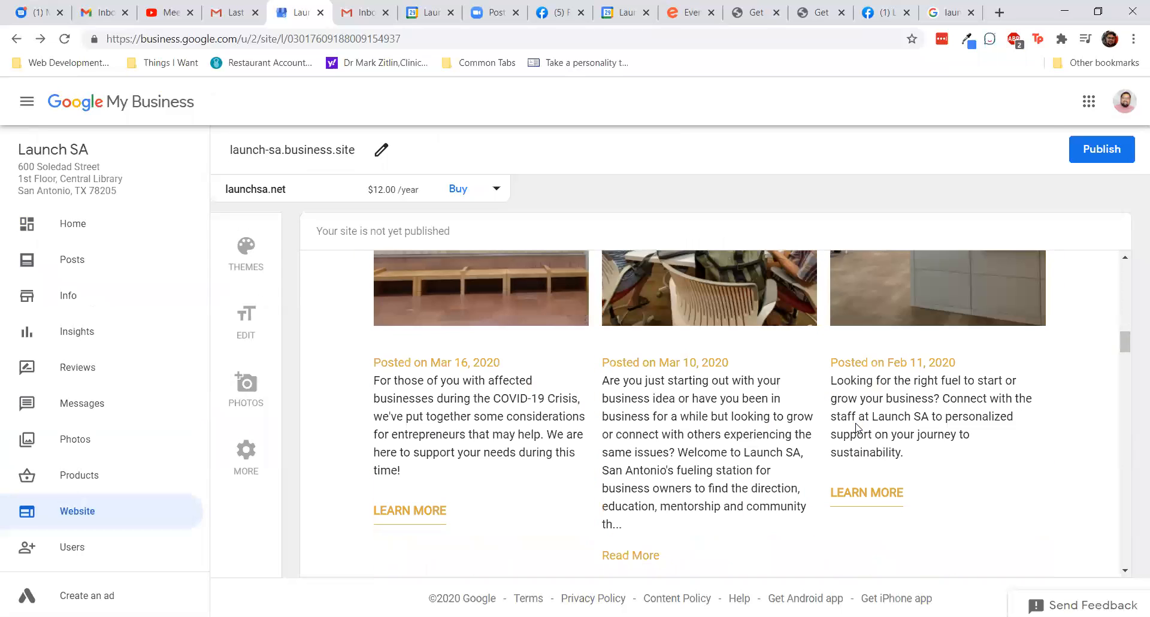
{"action": "scroll", "coordinate": [857, 428], "scroll_direction": "down", "scroll_amount": 2}
{"action": "scroll", "coordinate": [856, 422], "scroll_direction": "up", "scroll_amount": 5}
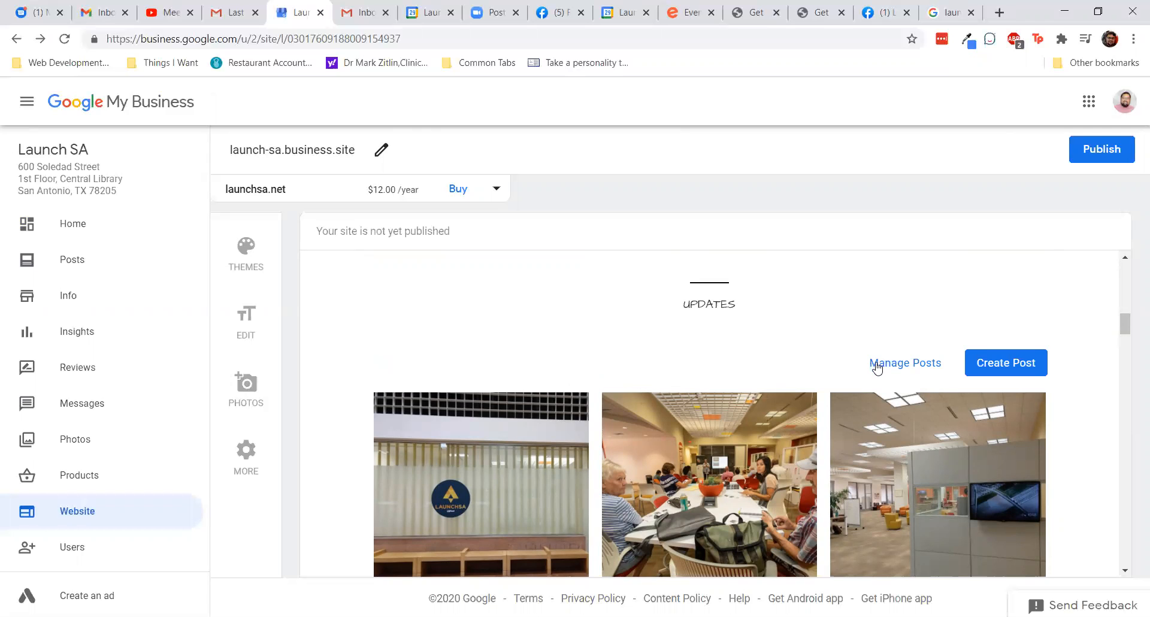
- View the business's posts page, dismissing the product post introduction, and open the Products page
{"action": "left_click", "coordinate": [876, 368]}
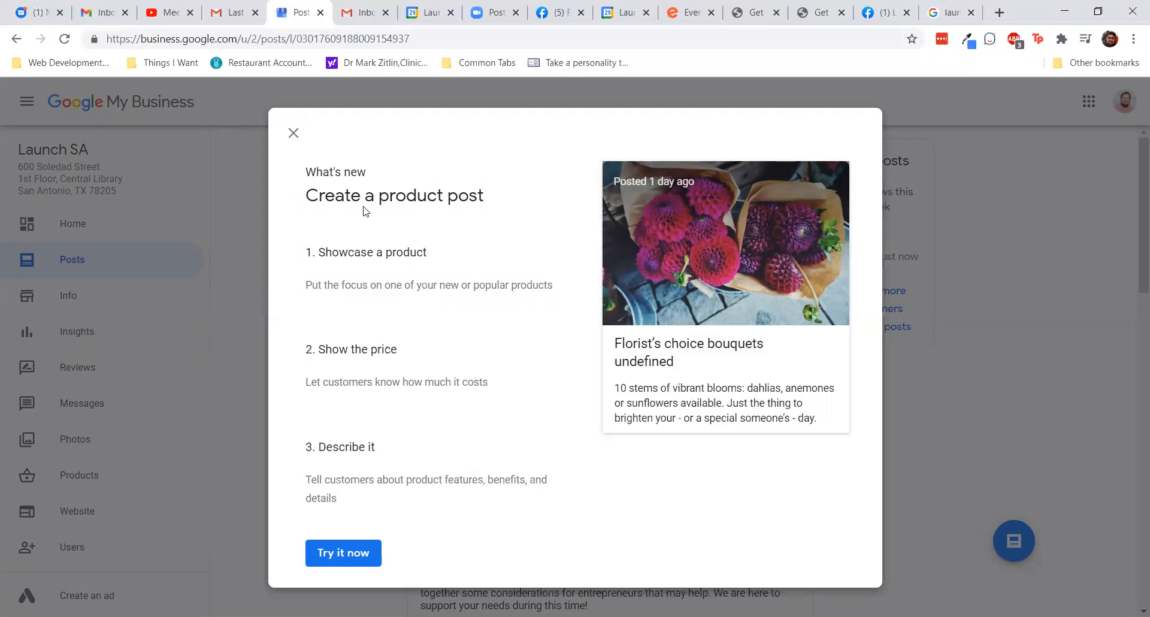
{"action": "left_click", "coordinate": [289, 135]}
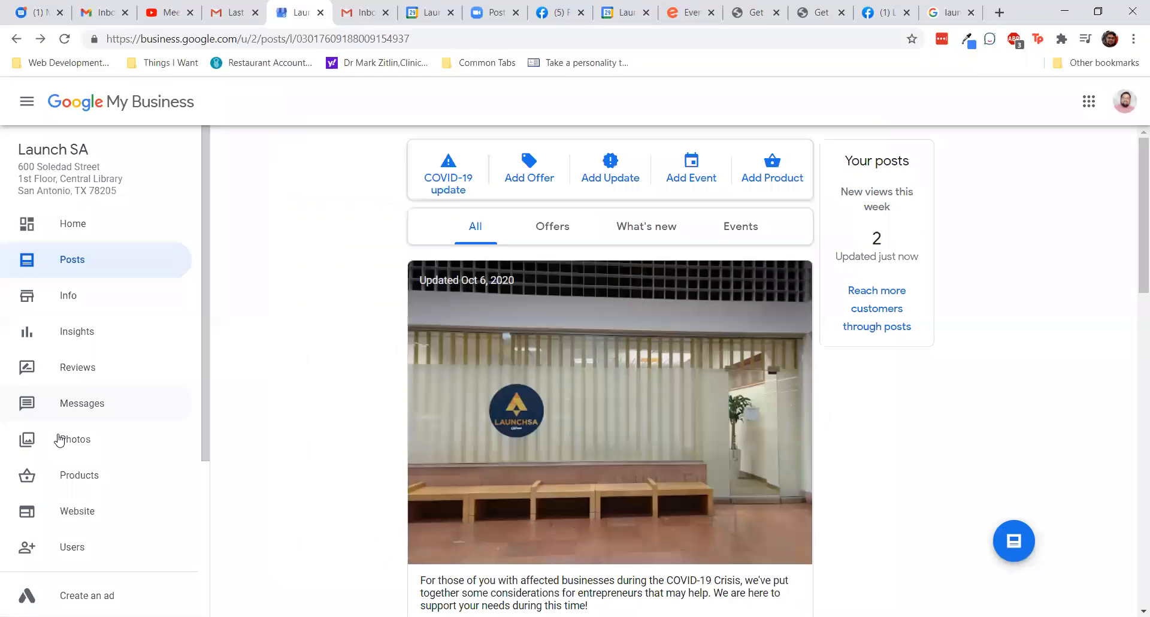
{"action": "left_click", "coordinate": [84, 486]}
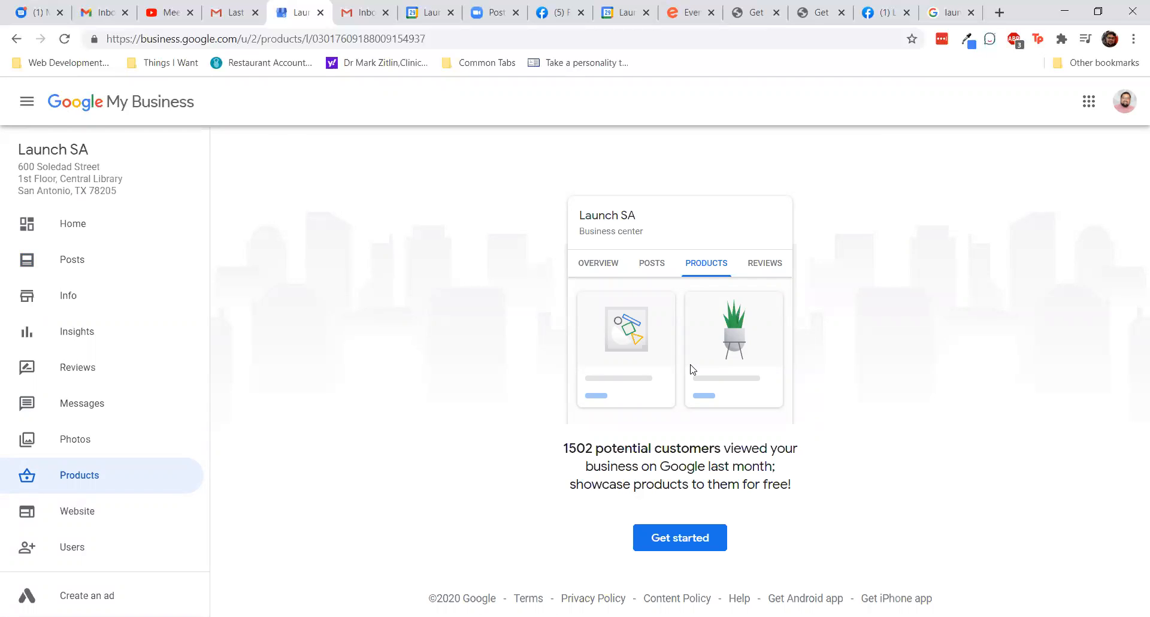
- Return to the website editor and examine the whole site preview, from the header down to the contact, address and business hours section
{"action": "left_click", "coordinate": [108, 515]}
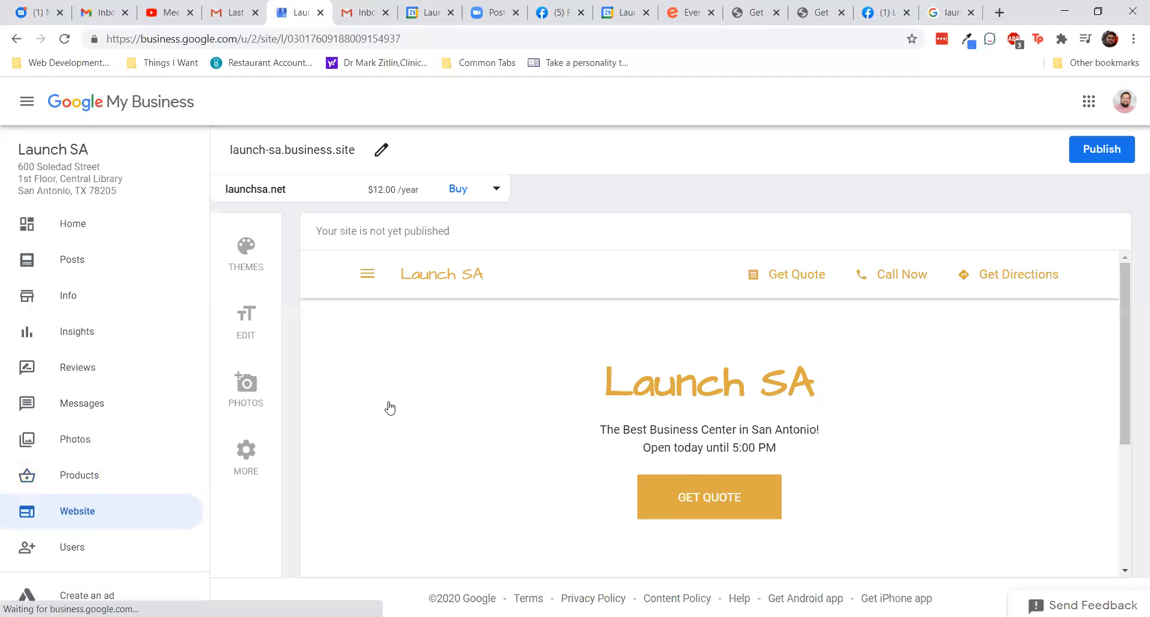
{"action": "scroll", "coordinate": [389, 407], "scroll_direction": "down", "scroll_amount": 3}
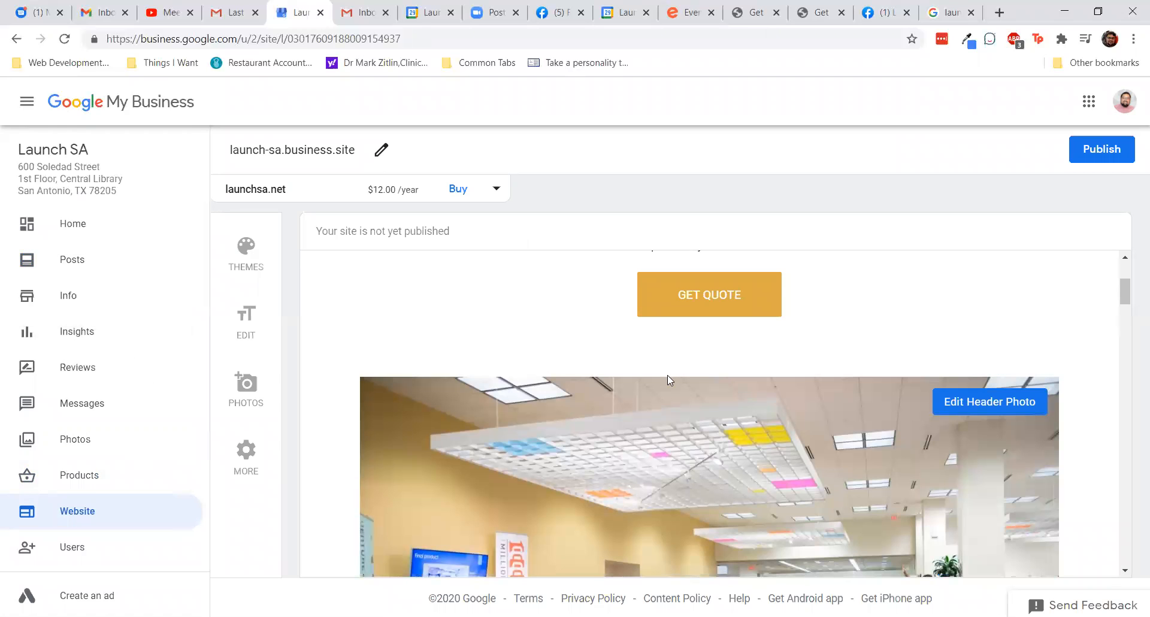
{"action": "scroll", "coordinate": [667, 375], "scroll_direction": "down", "scroll_amount": 3}
{"action": "scroll", "coordinate": [667, 375], "scroll_direction": "down", "scroll_amount": 10}
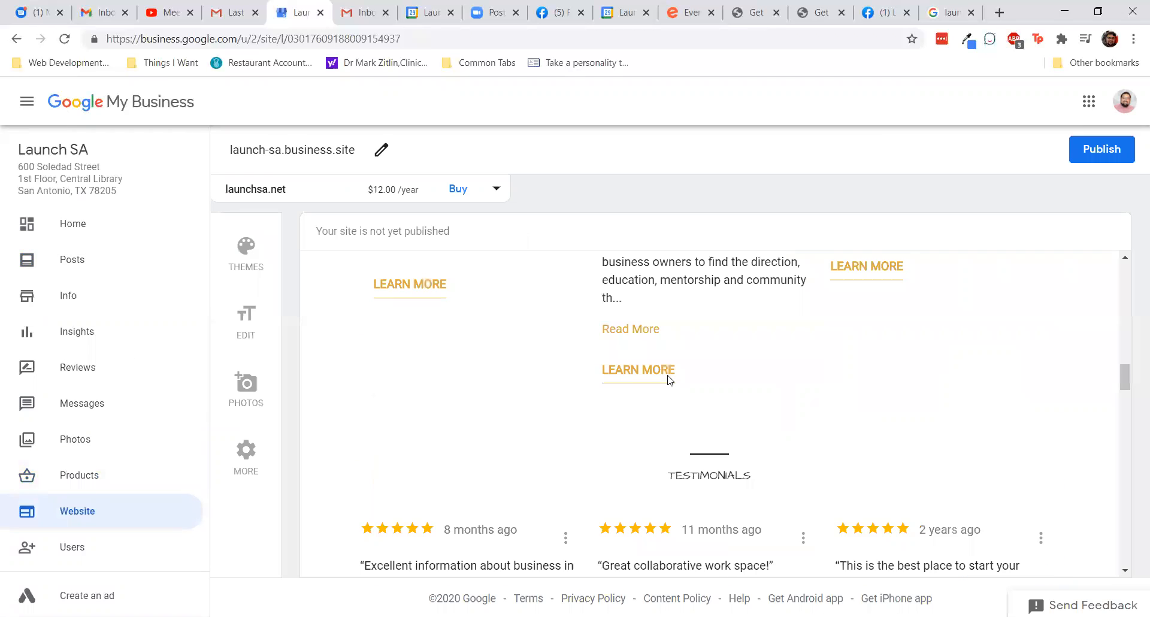
{"action": "scroll", "coordinate": [669, 377], "scroll_direction": "down", "scroll_amount": 3}
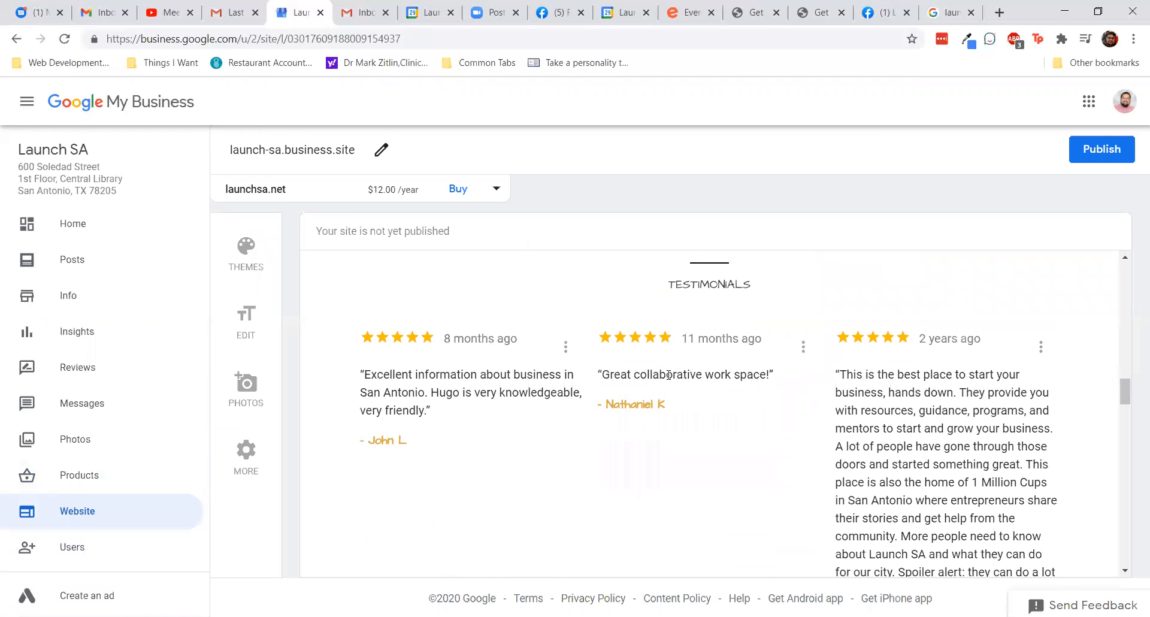
{"action": "scroll", "coordinate": [669, 375], "scroll_direction": "down", "scroll_amount": 8}
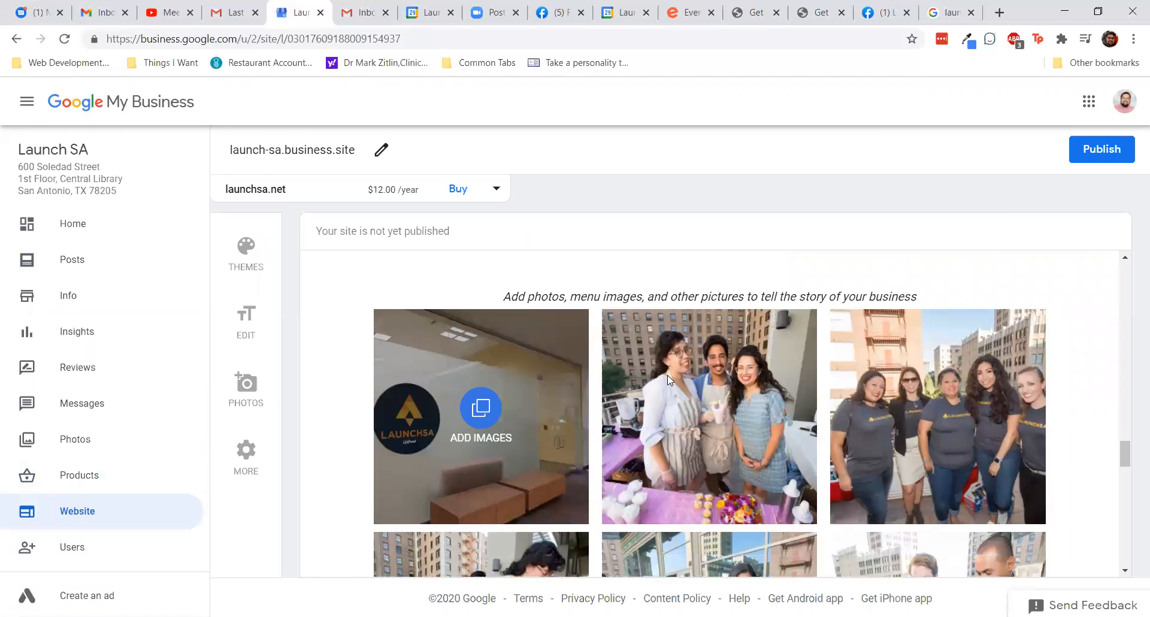
{"action": "scroll", "coordinate": [667, 375], "scroll_direction": "down", "scroll_amount": 10}
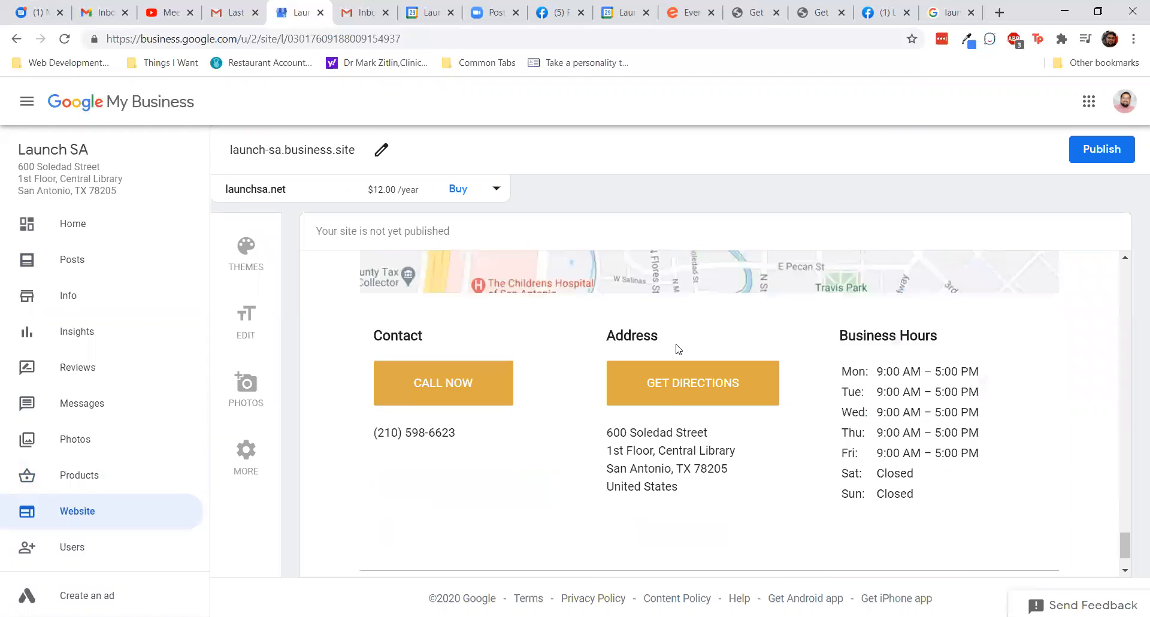
{"action": "scroll", "coordinate": [678, 349], "scroll_direction": "up", "scroll_amount": 5}
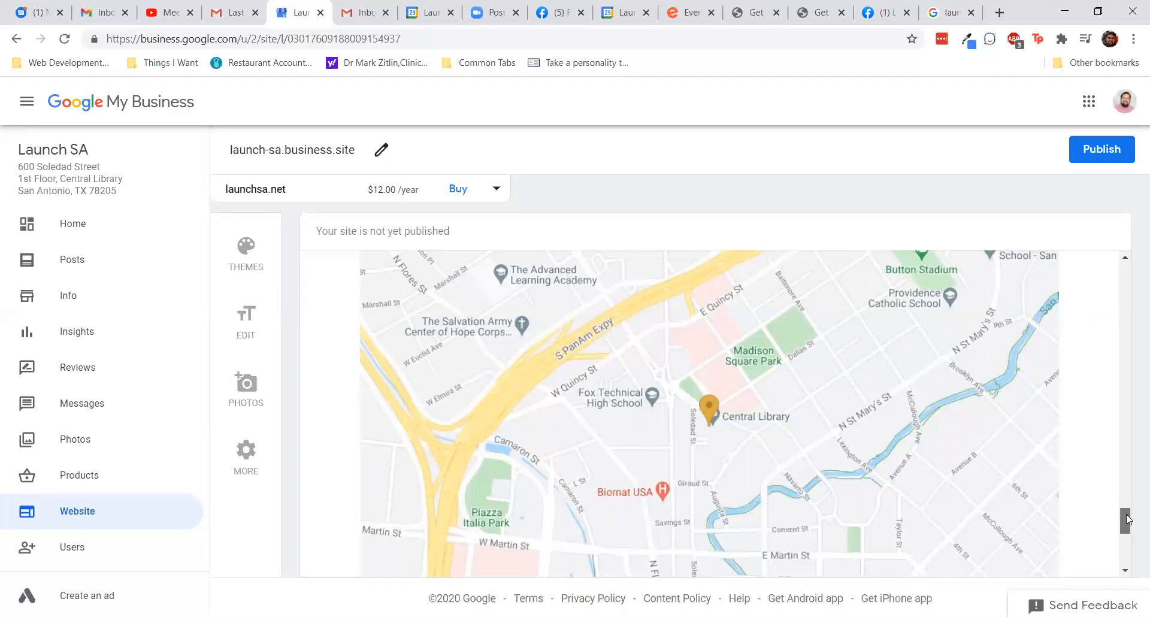
{"action": "scroll", "coordinate": [1130, 551], "scroll_direction": "down", "scroll_amount": 1}
{"action": "left_click_drag", "start_coordinate": [1125, 526], "coordinate": [1134, 279]}
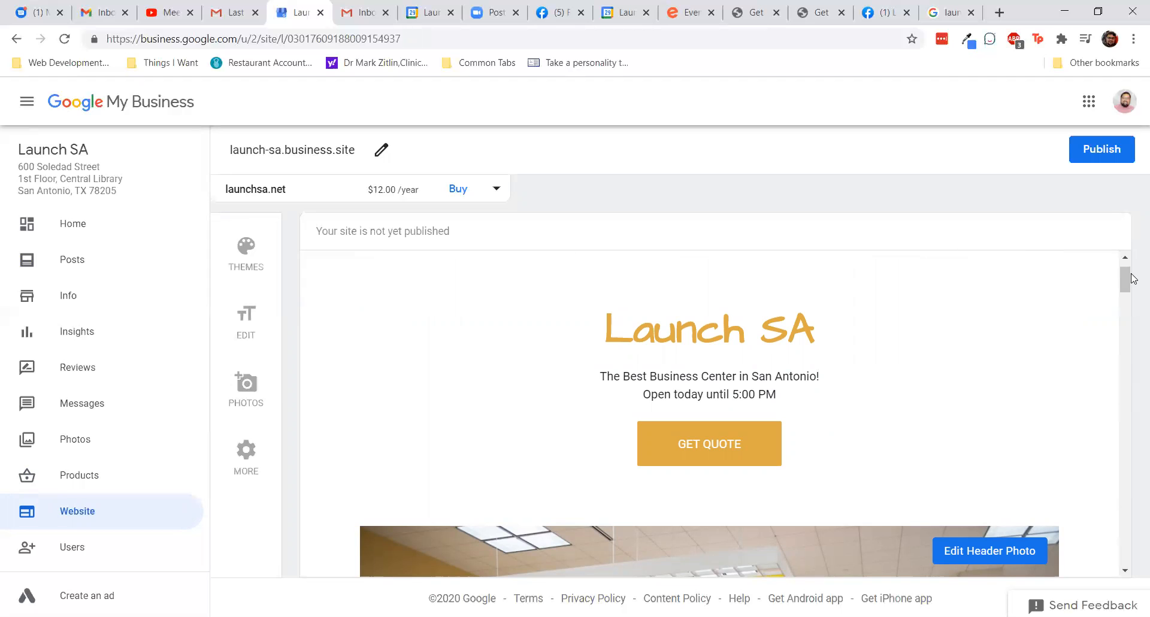
{"action": "left_click_drag", "start_coordinate": [1125, 279], "coordinate": [1133, 529]}
{"action": "left_click_drag", "start_coordinate": [1130, 529], "coordinate": [1132, 572]}
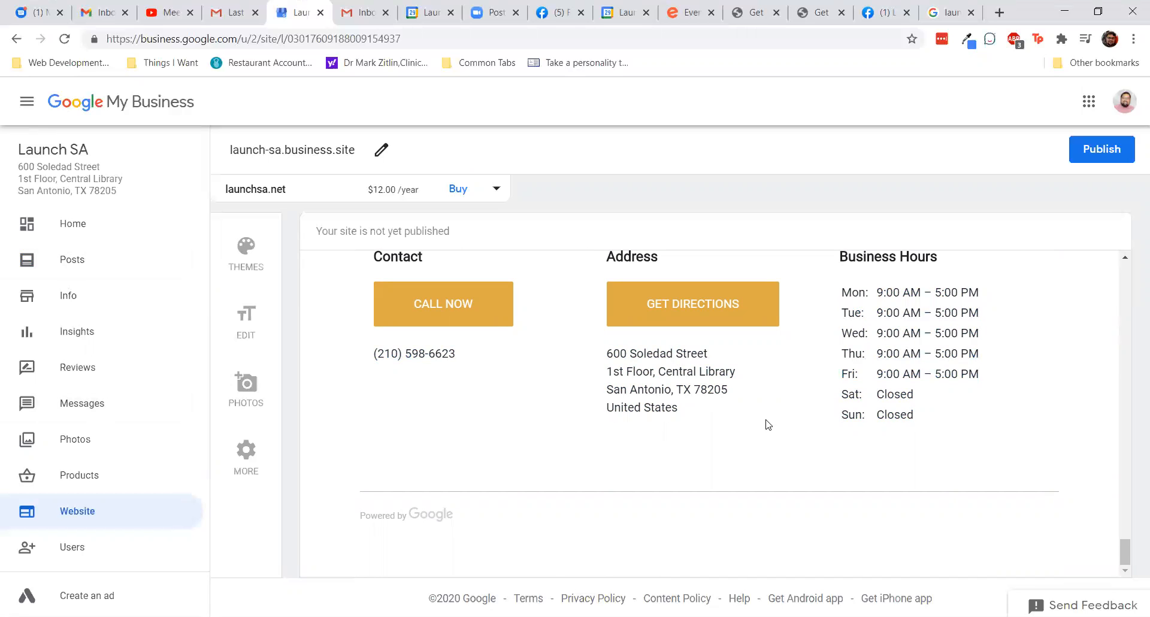
- Examine the photo gallery, testimonials and Updates sections of the site preview
{"action": "scroll", "coordinate": [809, 430], "scroll_direction": "up", "scroll_amount": 10}
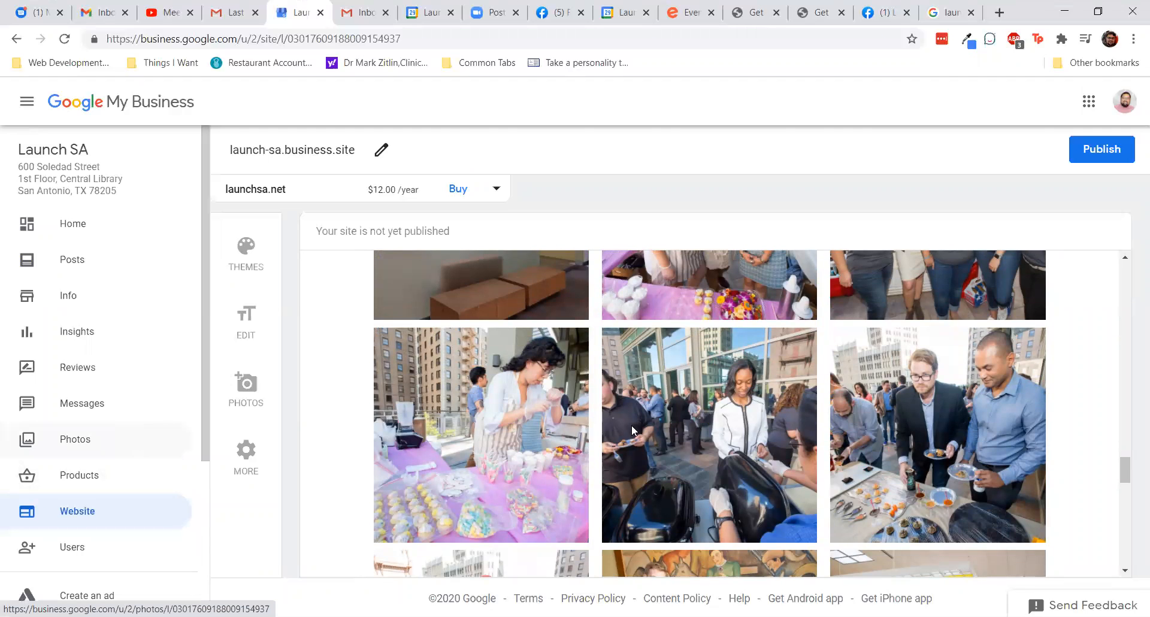
{"action": "scroll", "coordinate": [632, 427], "scroll_direction": "up", "scroll_amount": 6}
{"action": "scroll", "coordinate": [633, 430], "scroll_direction": "up", "scroll_amount": 4}
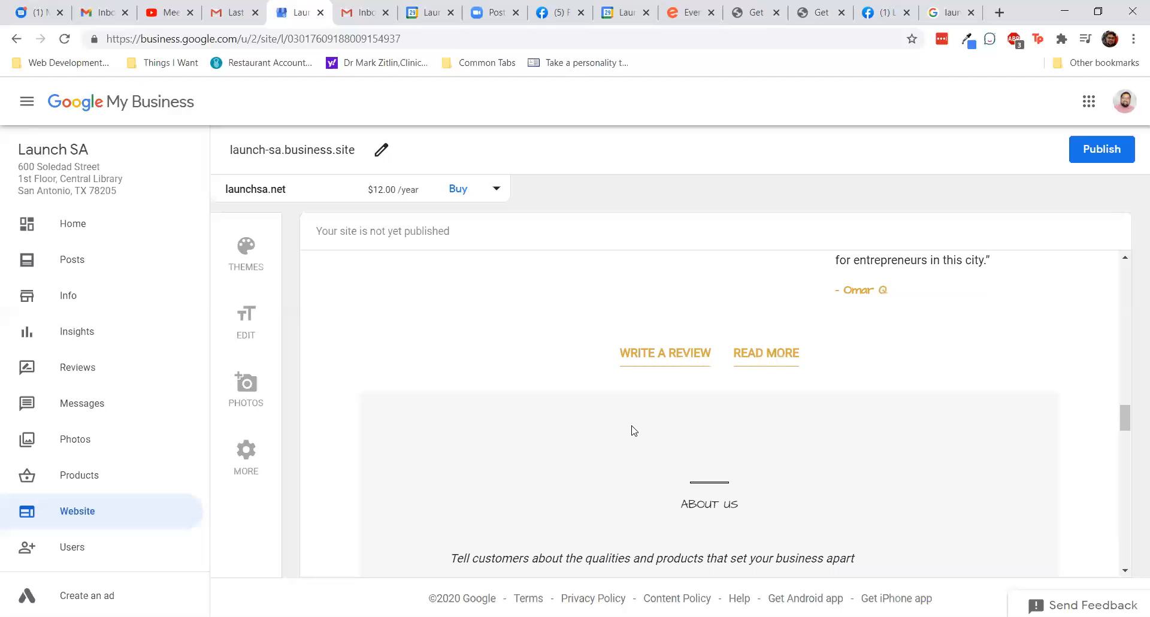
{"action": "scroll", "coordinate": [637, 547], "scroll_direction": "up", "scroll_amount": 4}
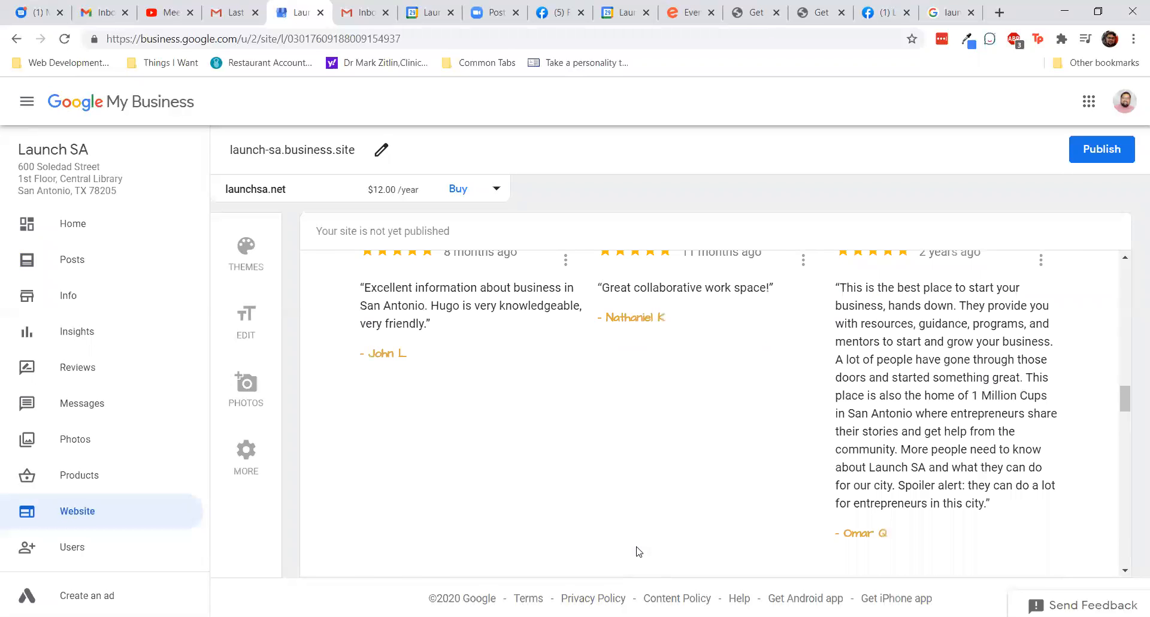
{"action": "scroll", "coordinate": [638, 552], "scroll_direction": "up", "scroll_amount": 4}
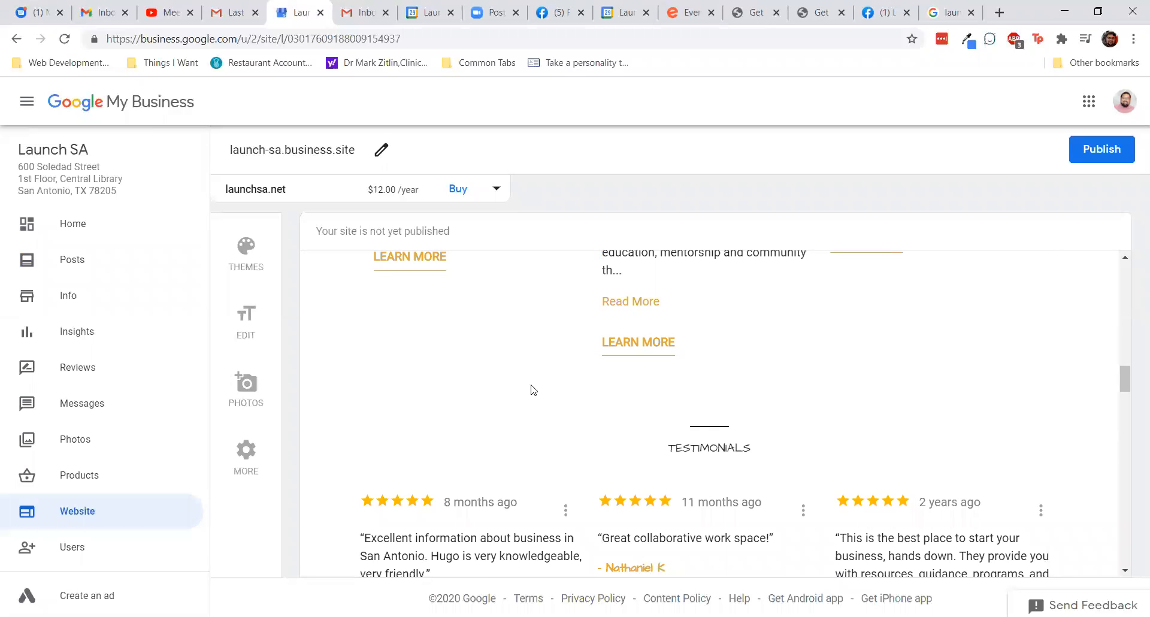
{"action": "scroll", "coordinate": [498, 407], "scroll_direction": "down", "scroll_amount": 3}
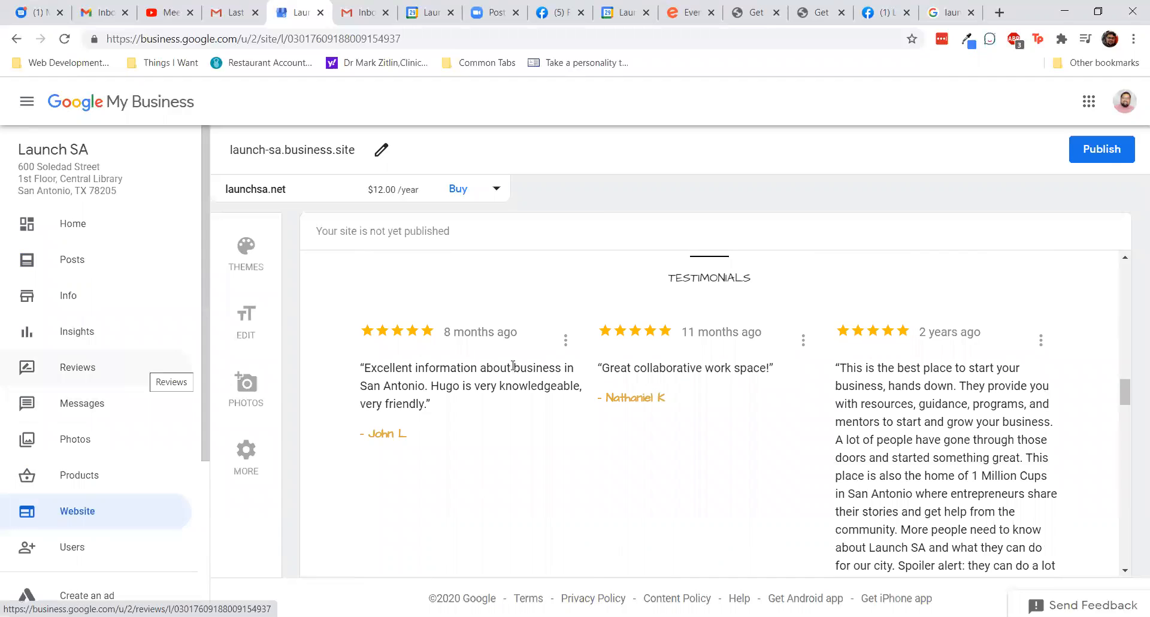
{"action": "scroll", "coordinate": [513, 370], "scroll_direction": "up", "scroll_amount": 4}
{"action": "scroll", "coordinate": [513, 367], "scroll_direction": "up", "scroll_amount": 5}
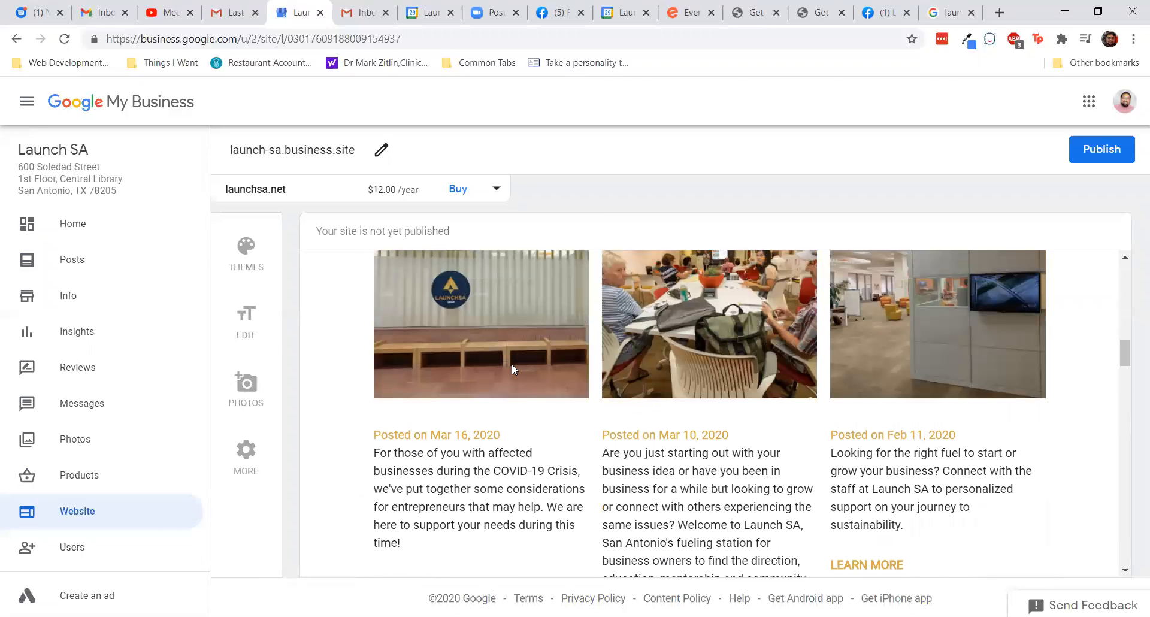
{"action": "scroll", "coordinate": [512, 364], "scroll_direction": "down", "scroll_amount": 1}
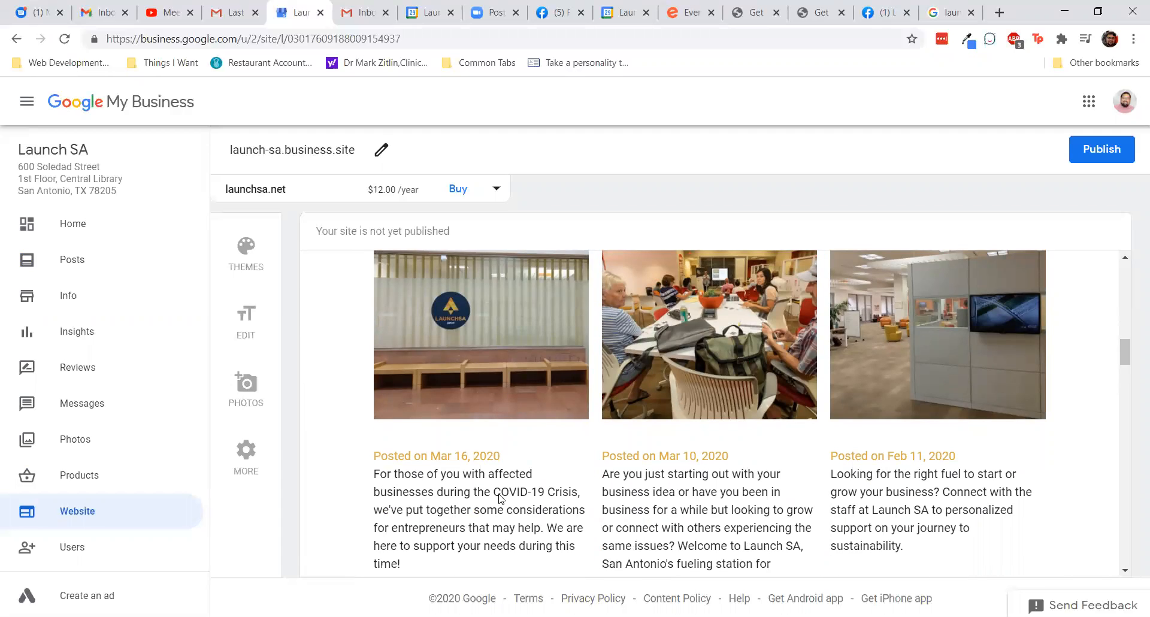
{"action": "scroll", "coordinate": [500, 497], "scroll_direction": "up", "scroll_amount": 2}
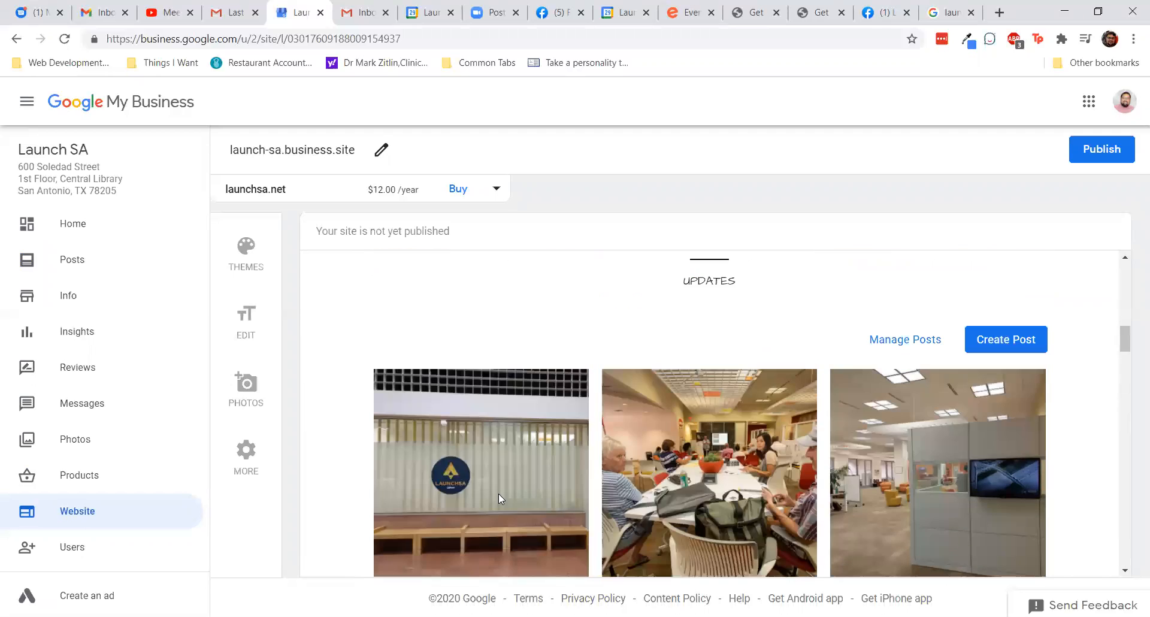
- Look through the existing posts after dismissing the product post introduction, and return to the header of the website preview
{"action": "left_click", "coordinate": [100, 266]}
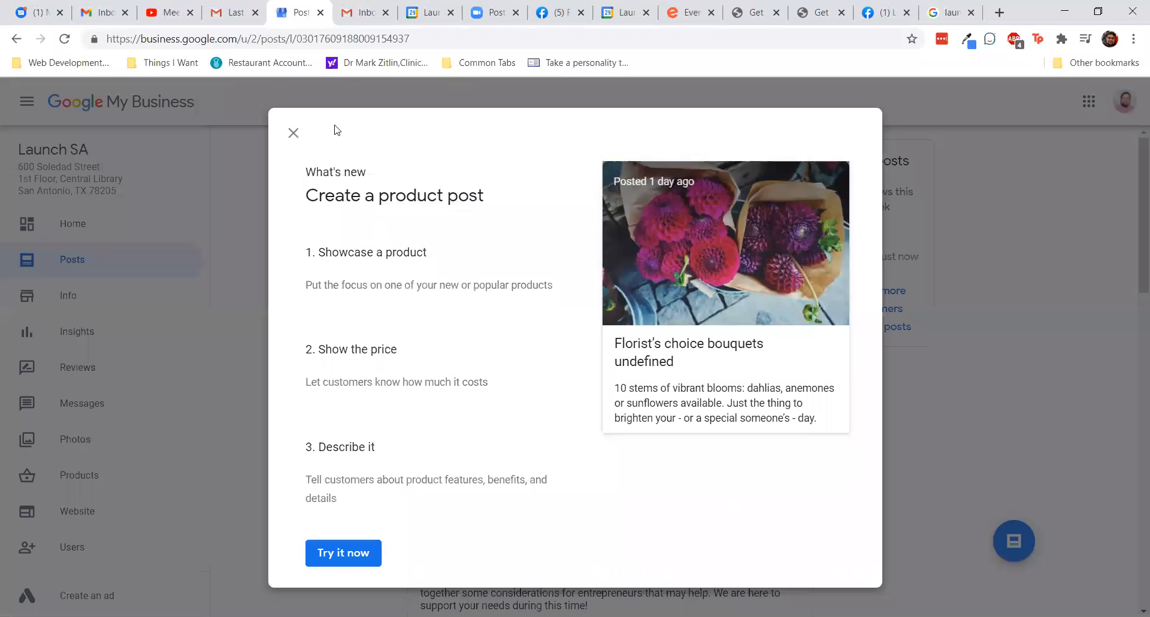
{"action": "left_click", "coordinate": [292, 133]}
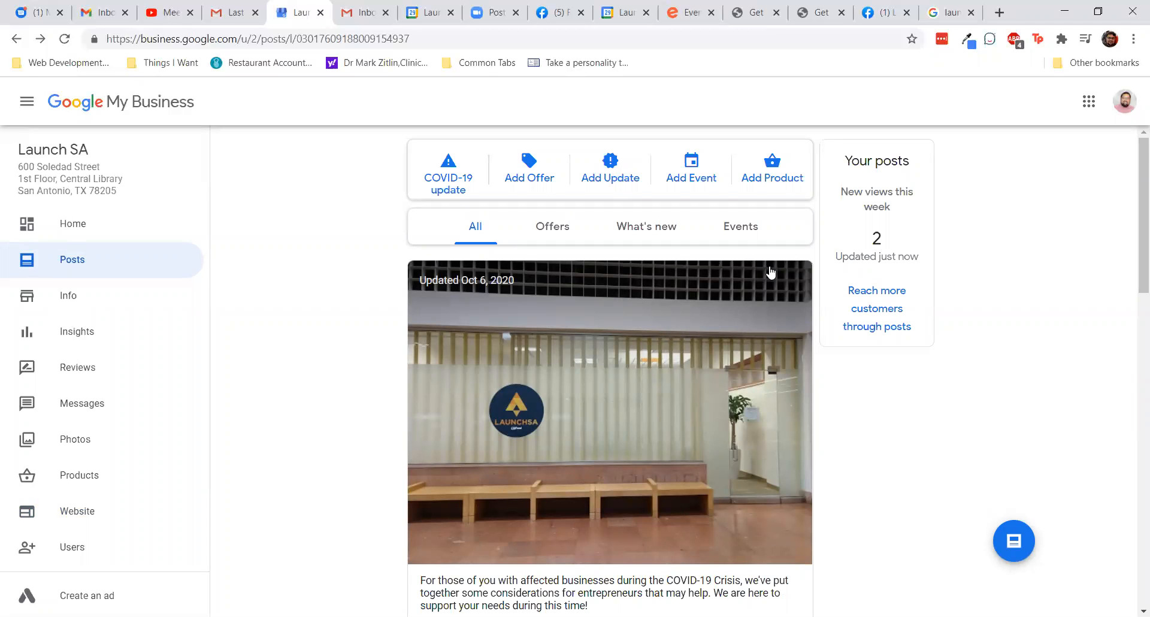
{"action": "scroll", "coordinate": [453, 454], "scroll_direction": "down", "scroll_amount": 5}
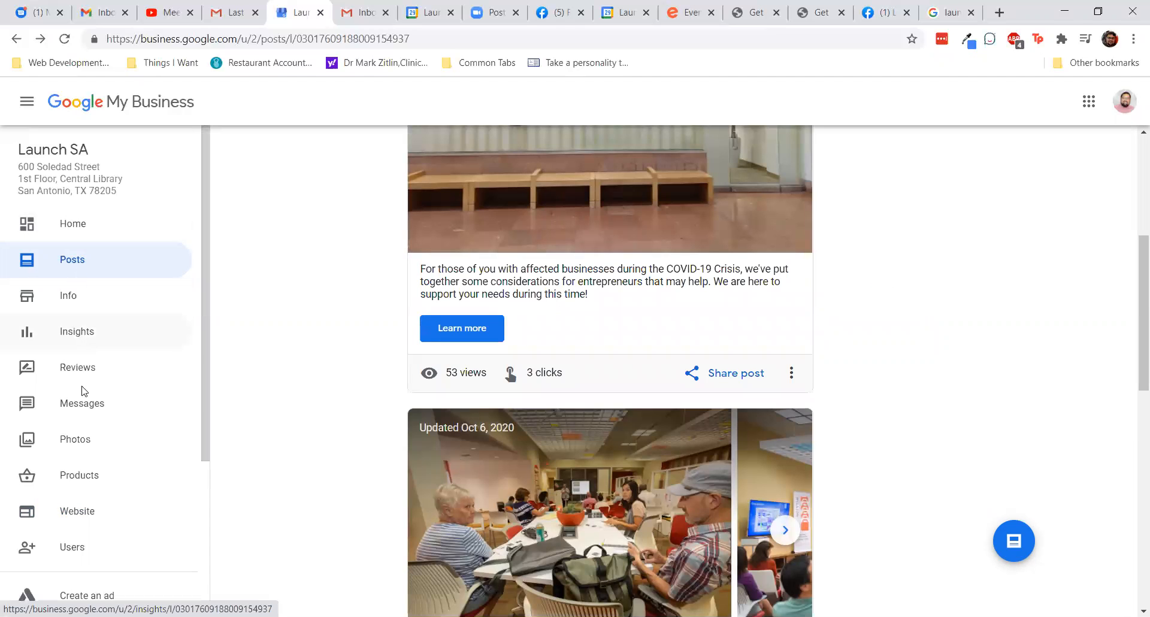
{"action": "left_click", "coordinate": [87, 509]}
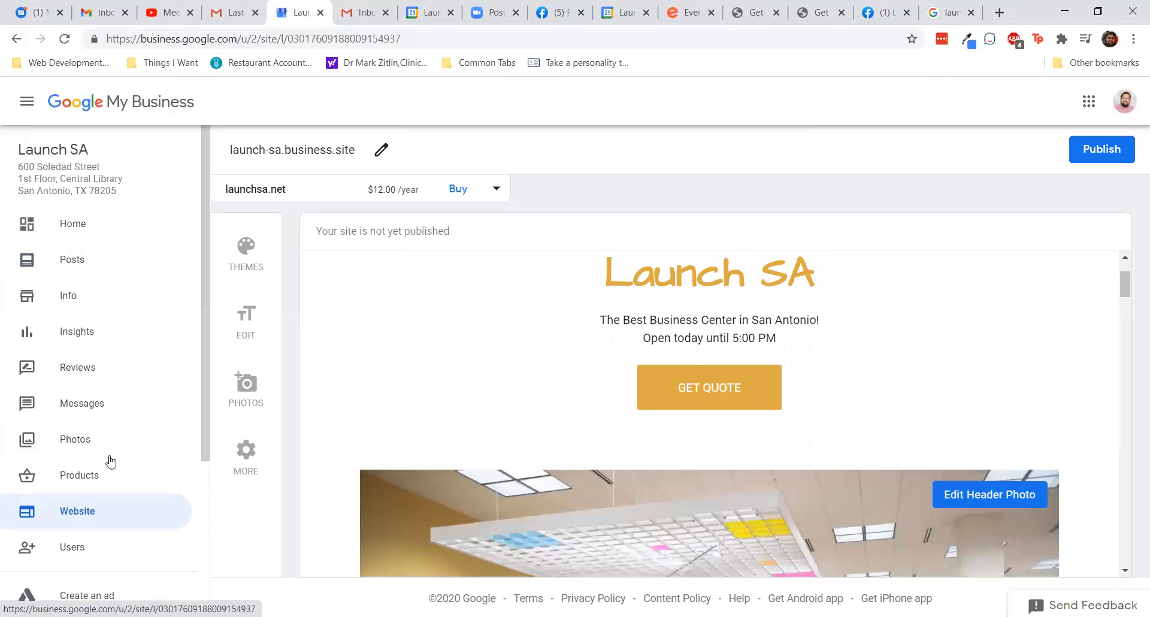
{"action": "scroll", "coordinate": [350, 383], "scroll_direction": "up", "scroll_amount": 3}
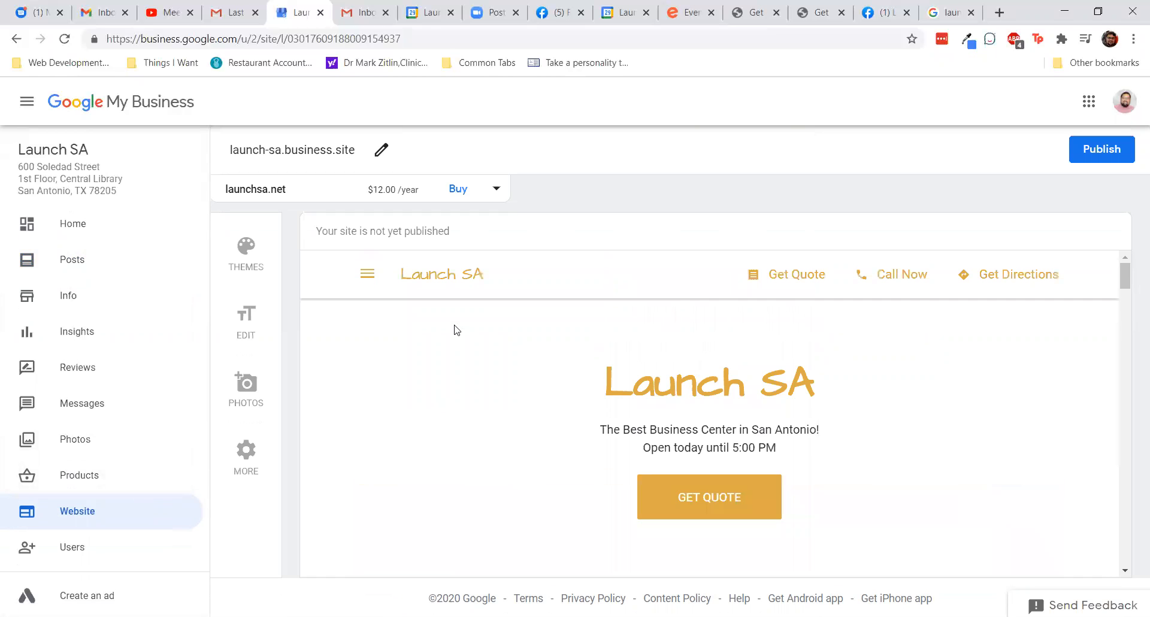
- Open the Insights page and examine the queries used to find the business and the direct and discovery search breakdown
{"action": "left_click", "coordinate": [108, 330]}
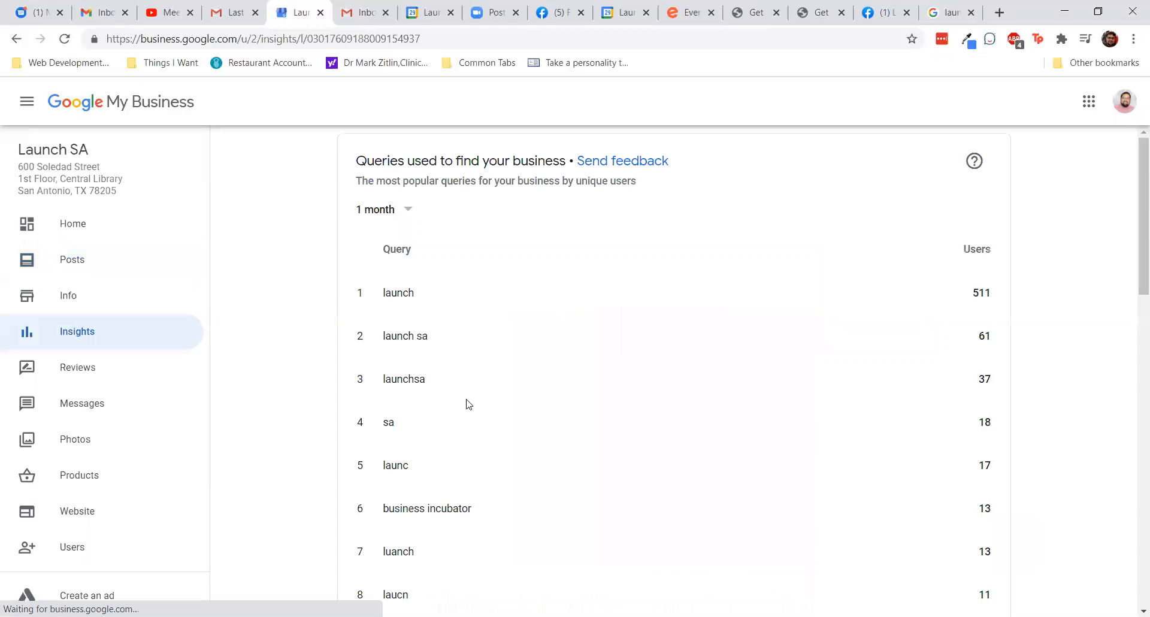
{"action": "scroll", "coordinate": [468, 404], "scroll_direction": "down", "scroll_amount": 1}
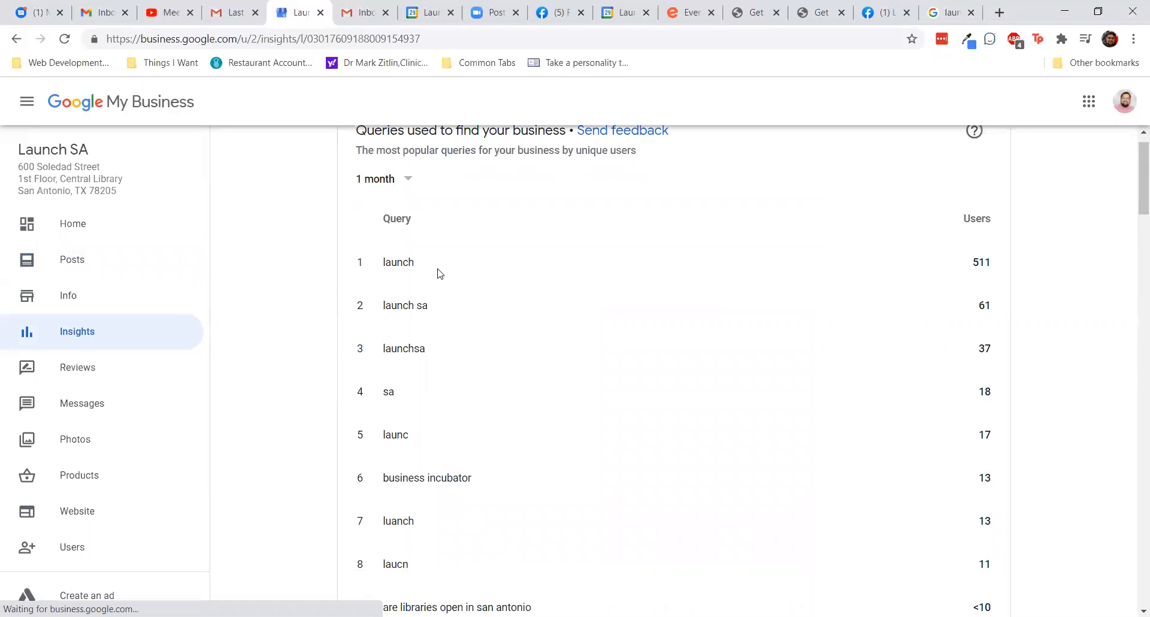
{"action": "scroll", "coordinate": [432, 433], "scroll_direction": "down", "scroll_amount": 3}
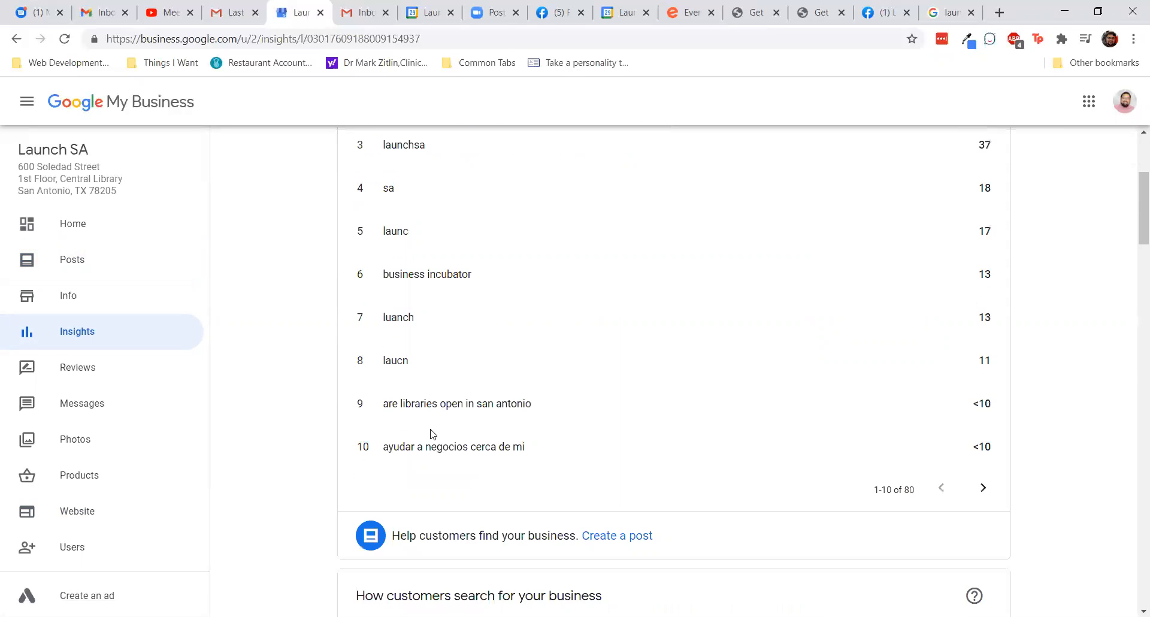
{"action": "scroll", "coordinate": [432, 434], "scroll_direction": "down", "scroll_amount": 7}
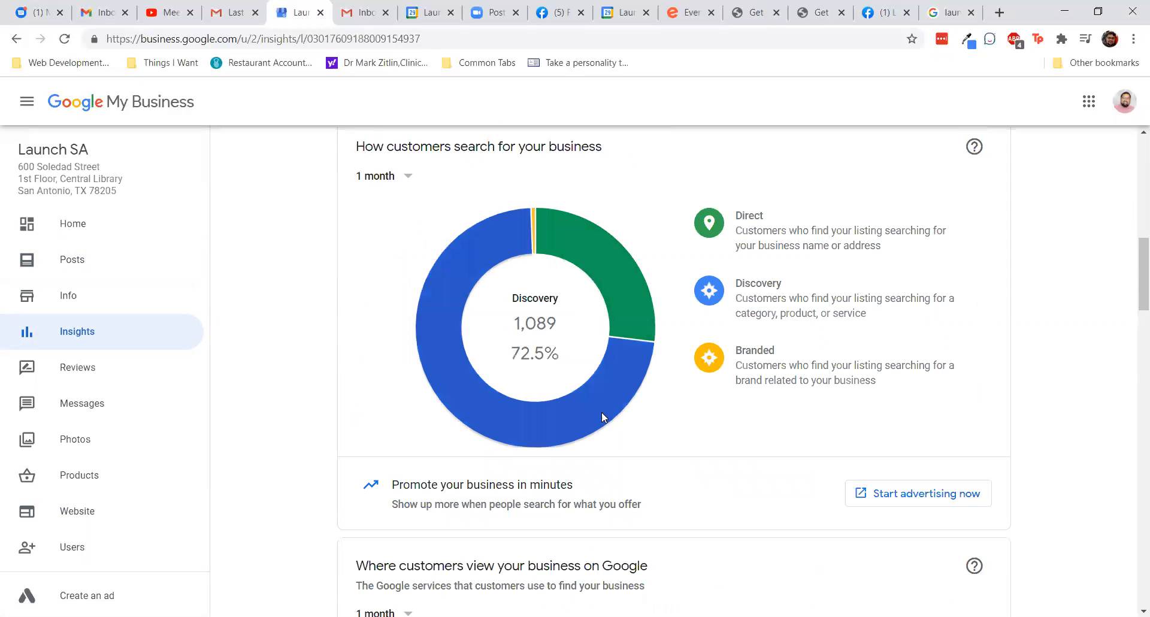
{"action": "mouse_move", "coordinate": [642, 283]}
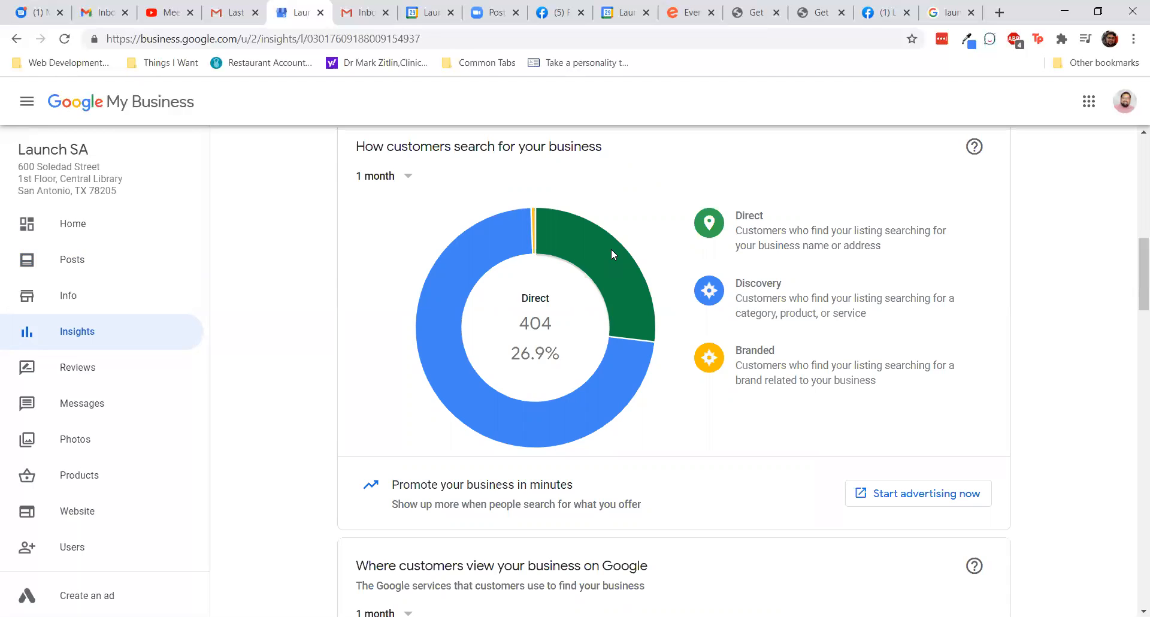
- Examine the insights on where customers view the business on Google and which actions they take on the listing
{"action": "scroll", "coordinate": [610, 249], "scroll_direction": "down", "scroll_amount": 1}
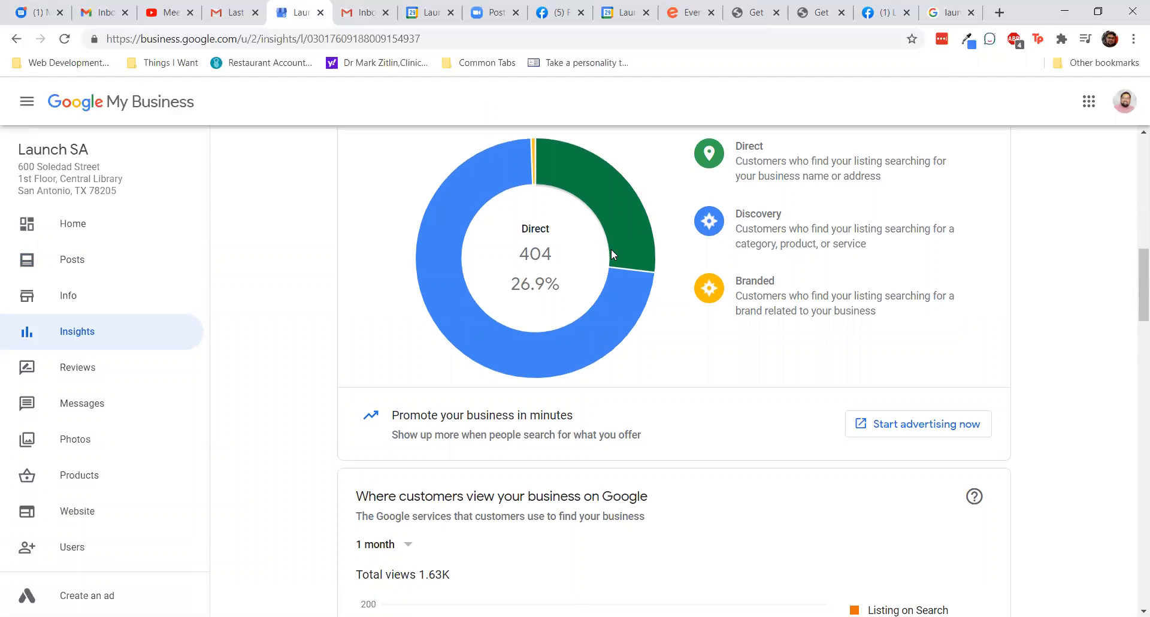
{"action": "scroll", "coordinate": [608, 242], "scroll_direction": "down", "scroll_amount": 4}
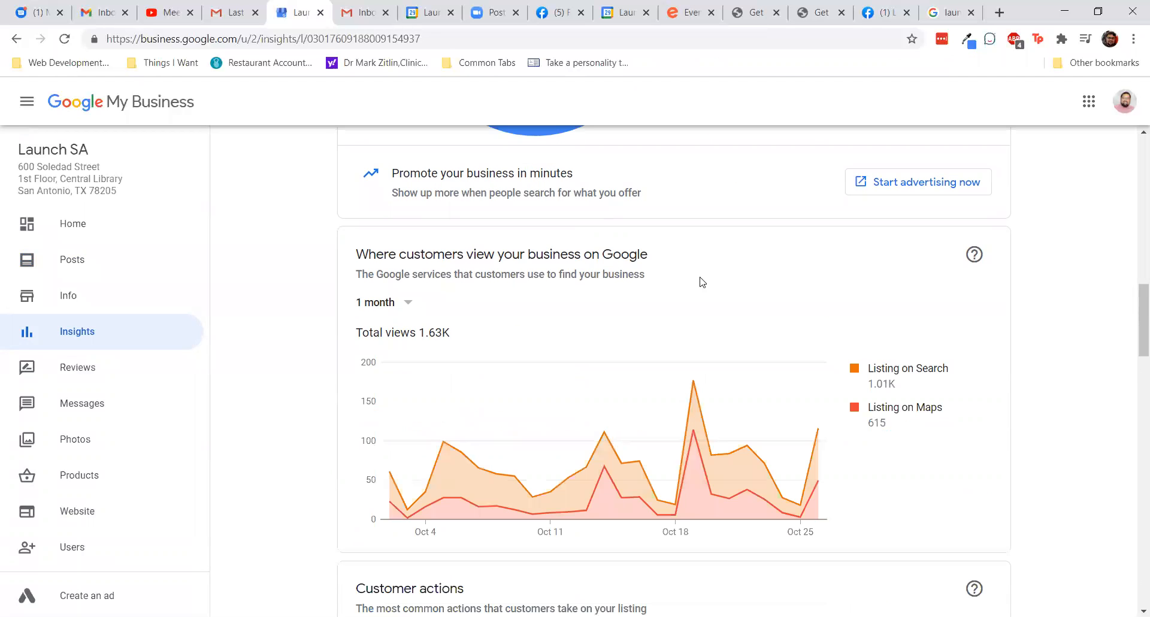
{"action": "mouse_move", "coordinate": [697, 448]}
{"action": "scroll", "coordinate": [358, 344], "scroll_direction": "down", "scroll_amount": 1}
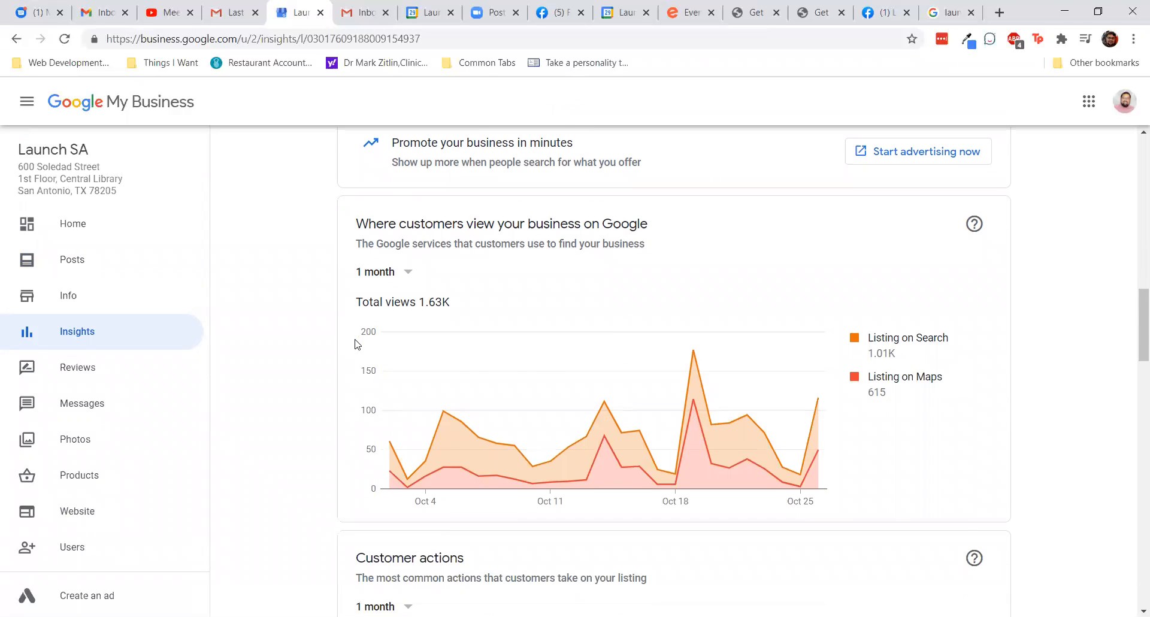
{"action": "scroll", "coordinate": [358, 344], "scroll_direction": "down", "scroll_amount": 1}
{"action": "mouse_move", "coordinate": [574, 330]}
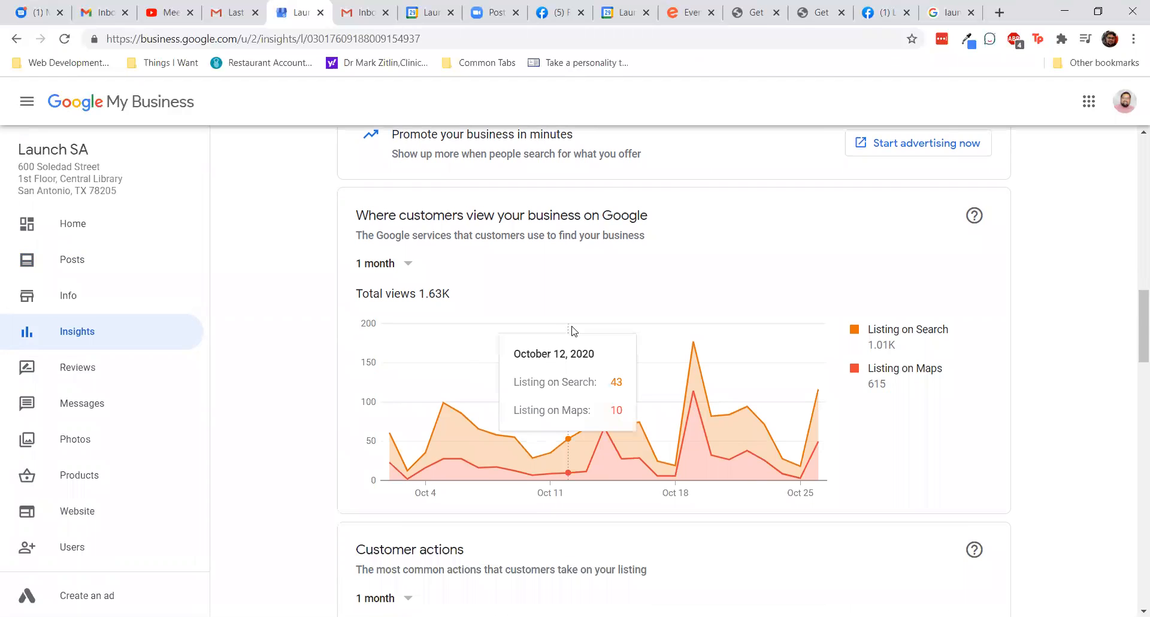
{"action": "scroll", "coordinate": [573, 330], "scroll_direction": "down", "scroll_amount": 4}
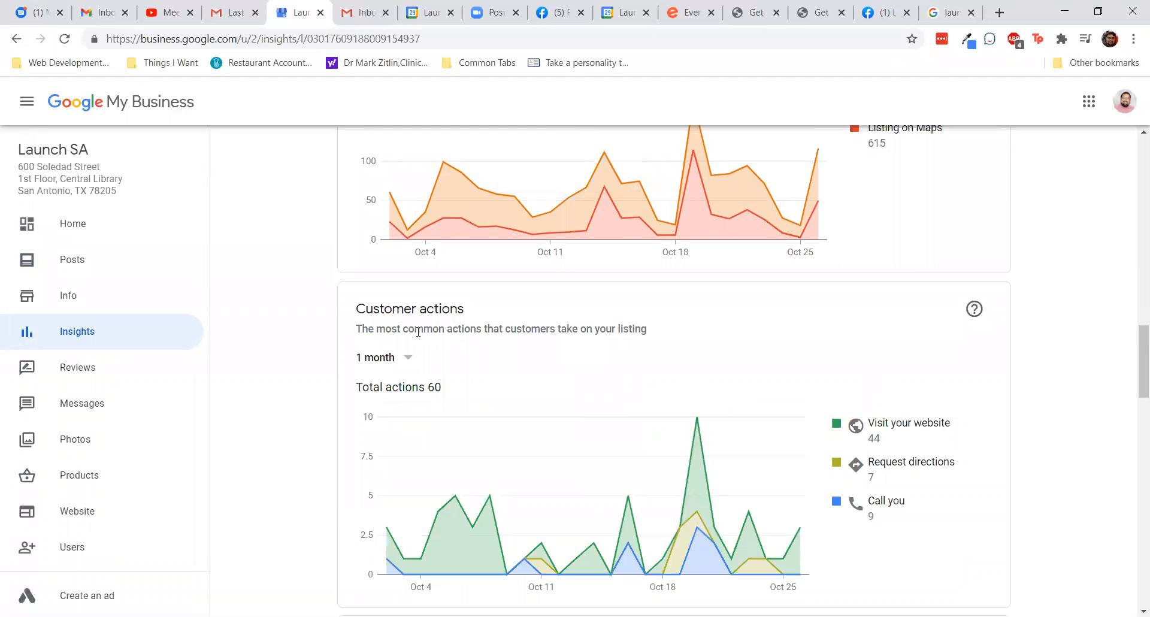
{"action": "scroll", "coordinate": [687, 308], "scroll_direction": "down", "scroll_amount": 3}
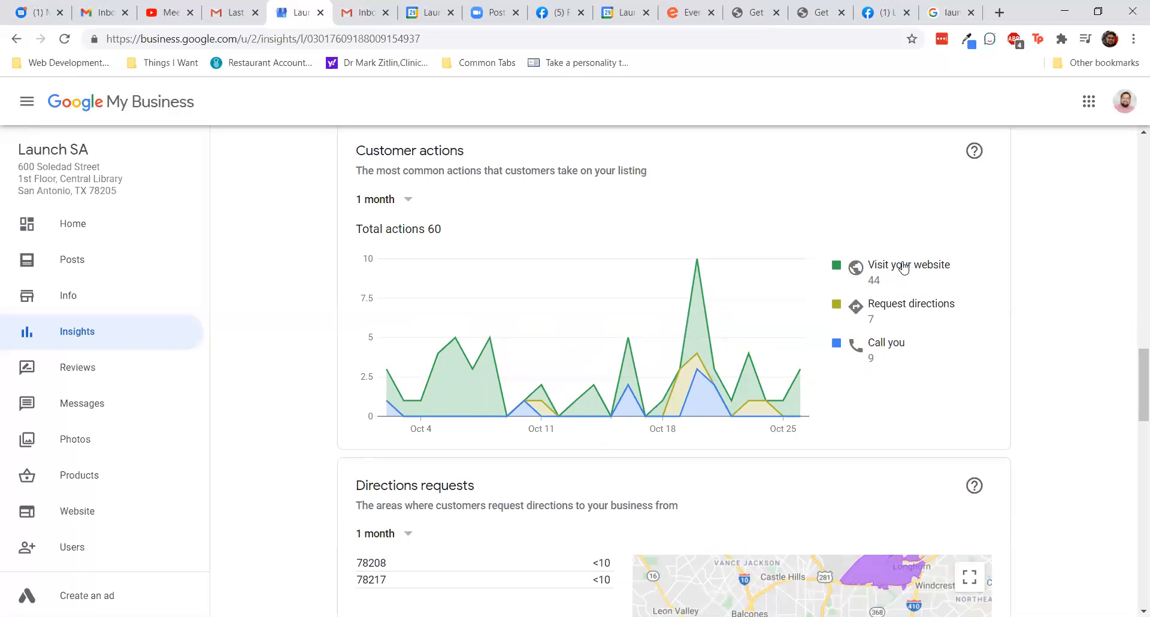
- Switch to the Google results for "launch sa" to view the business listing's action options, and return to the Insights page
{"action": "left_click", "coordinate": [952, 7]}
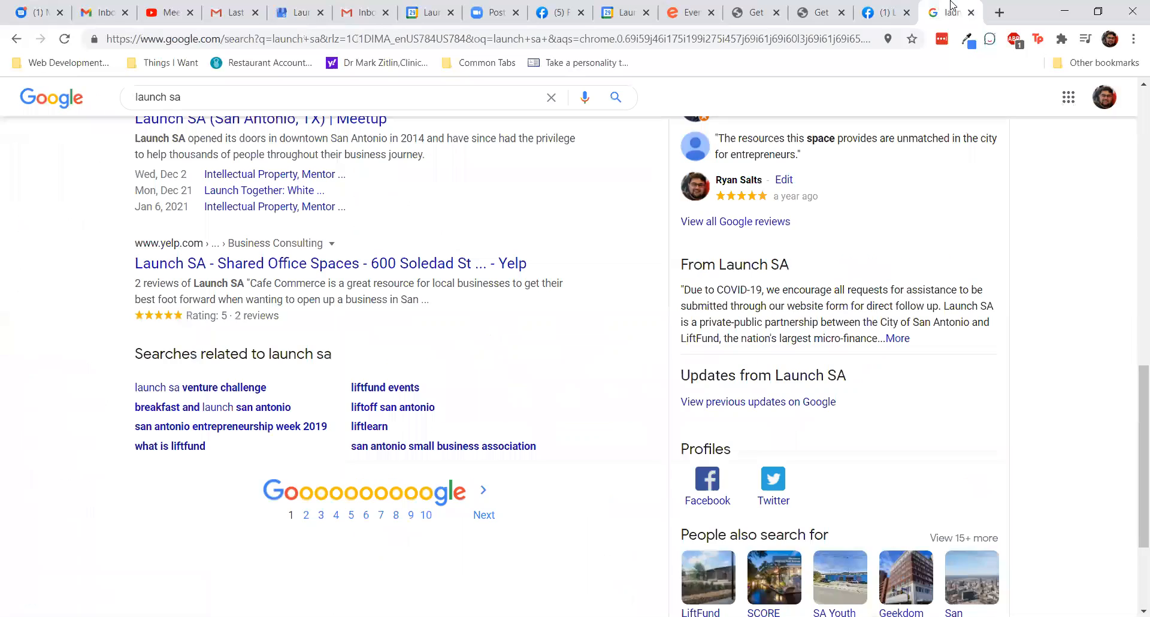
{"action": "scroll", "coordinate": [826, 382], "scroll_direction": "up", "scroll_amount": 4}
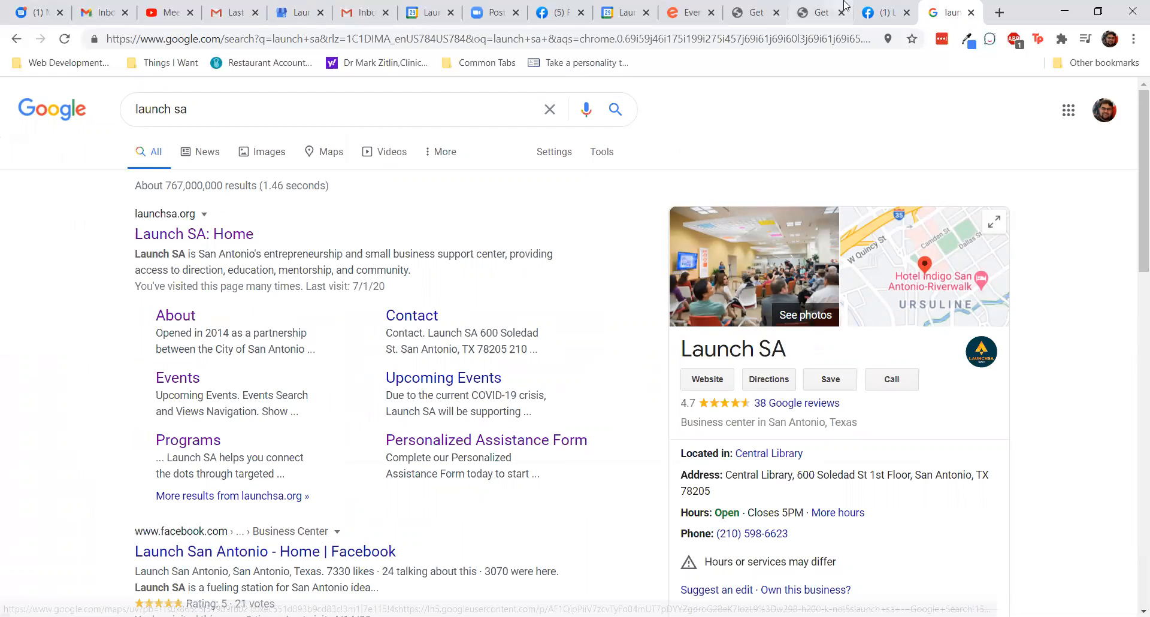
{"action": "left_click", "coordinate": [272, 8]}
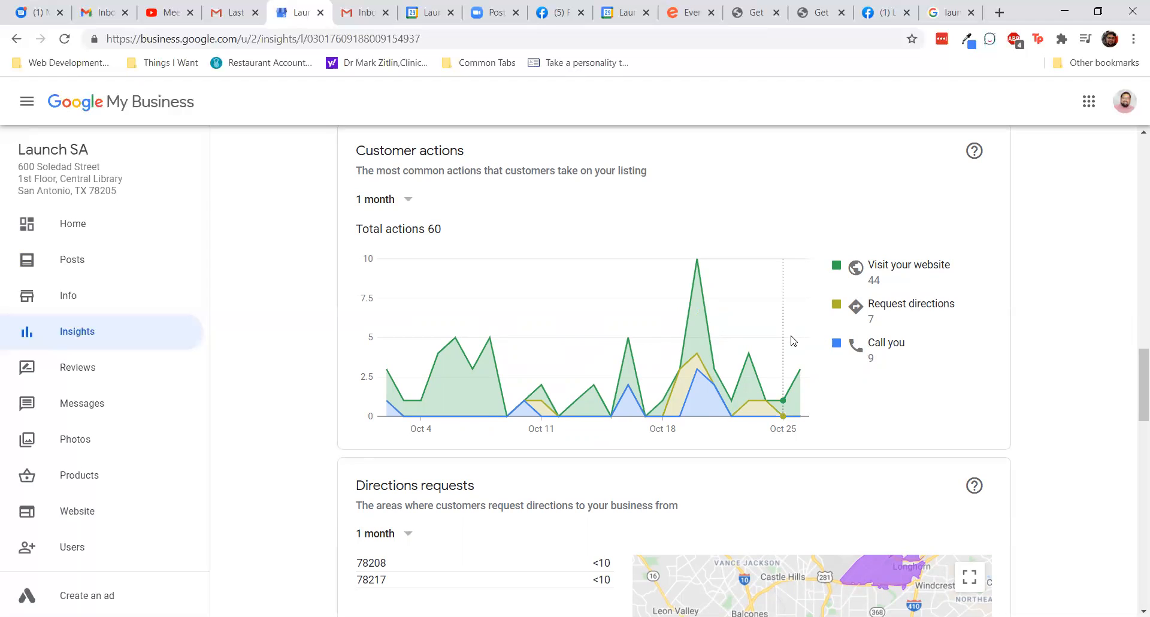
- Examine the Directions requests insights and zoom the map in on the highlighted area nearest the business pin
{"action": "mouse_move", "coordinate": [792, 336]}
{"action": "scroll", "coordinate": [875, 419], "scroll_direction": "down", "scroll_amount": 4}
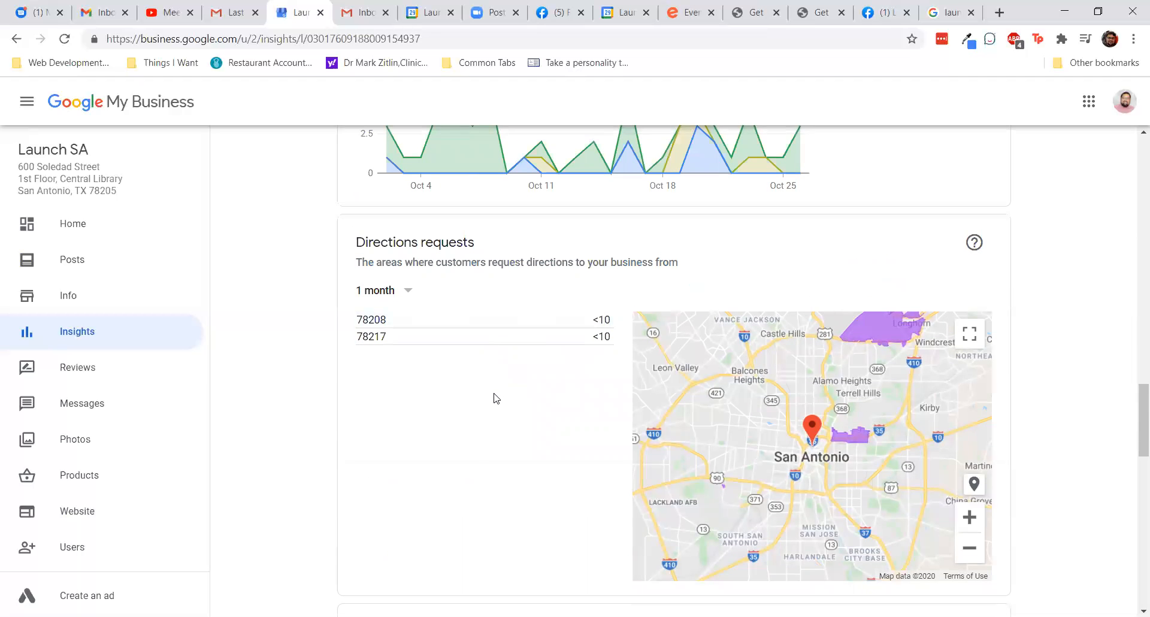
{"action": "scroll", "coordinate": [495, 401], "scroll_direction": "down", "scroll_amount": 1}
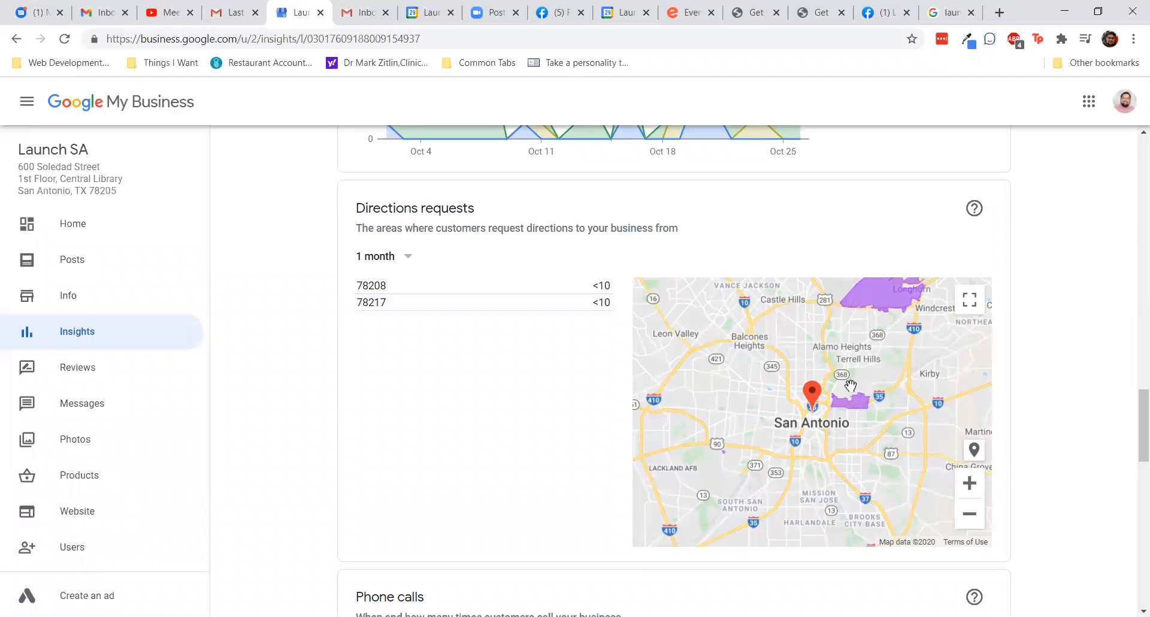
{"action": "scroll", "coordinate": [518, 398], "scroll_direction": "down", "scroll_amount": 1}
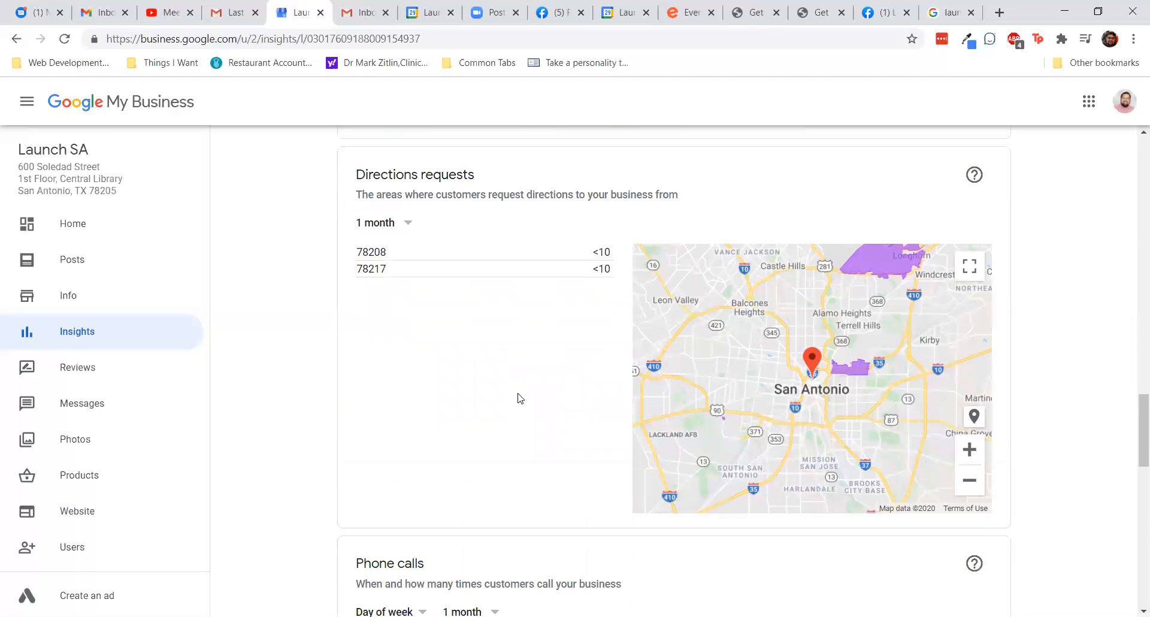
{"action": "scroll", "coordinate": [519, 399], "scroll_direction": "down", "scroll_amount": 1}
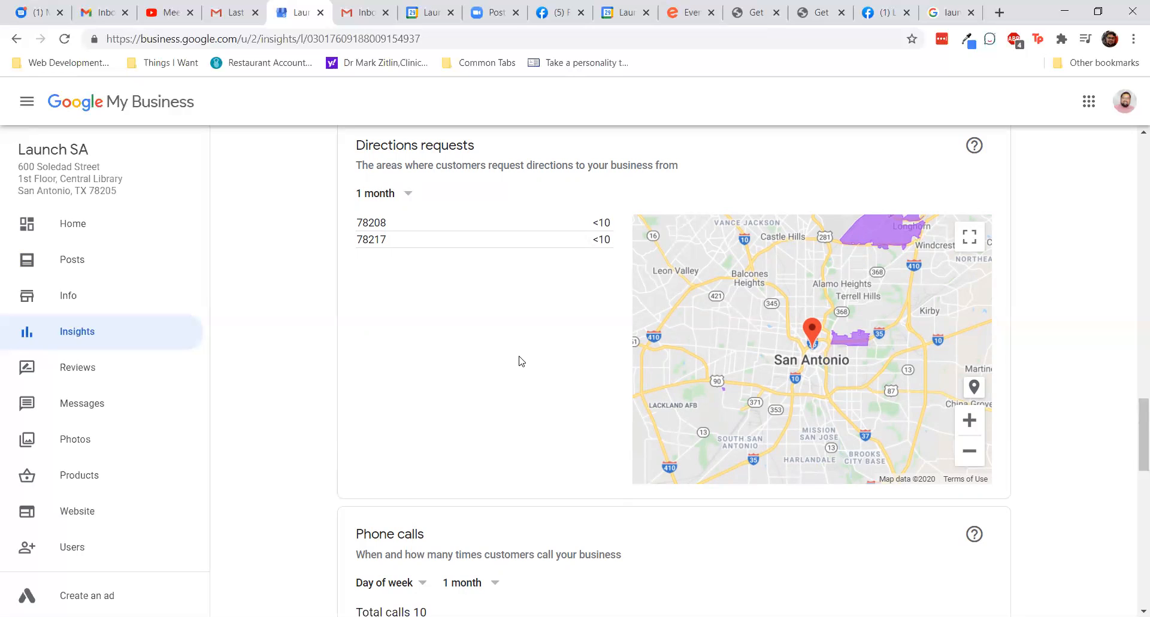
{"action": "scroll", "coordinate": [520, 361], "scroll_direction": "down", "scroll_amount": 1}
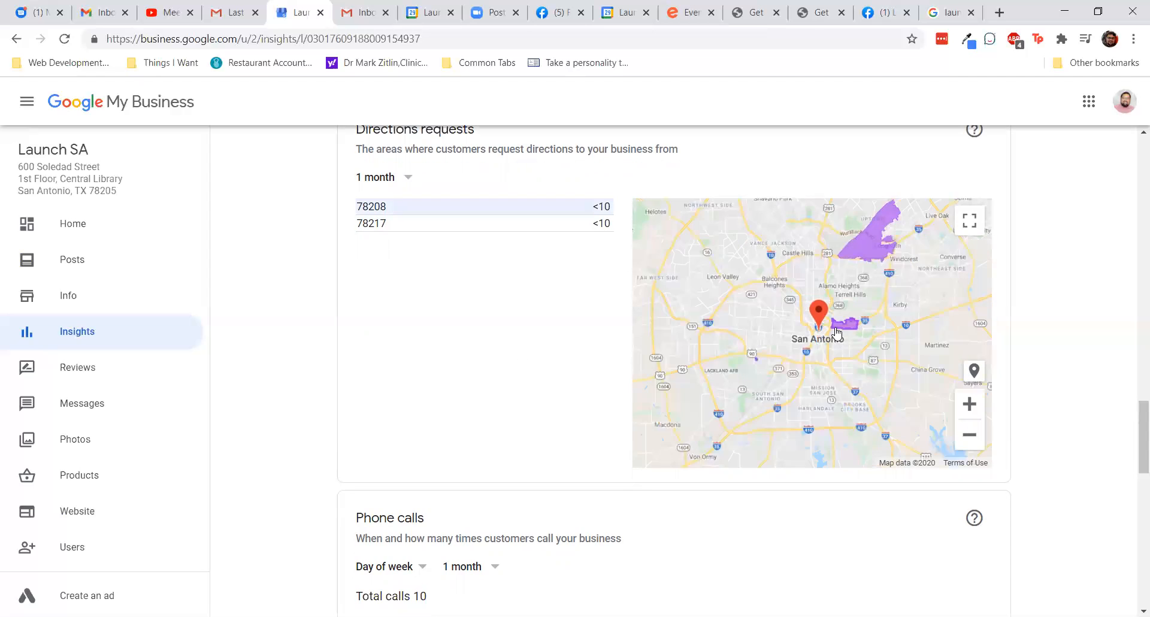
{"action": "scroll", "coordinate": [836, 332], "scroll_direction": "up", "scroll_amount": 2}
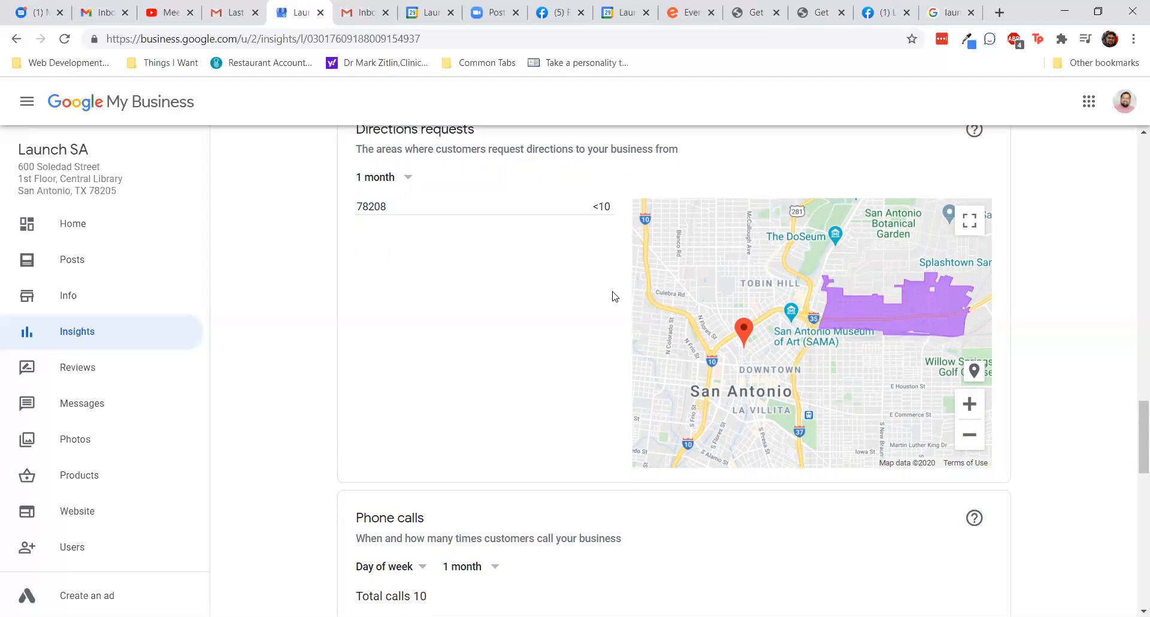
- Examine the phone calls by day of week, photo views and photo quantity insights
{"action": "scroll", "coordinate": [612, 296], "scroll_direction": "down", "scroll_amount": 4}
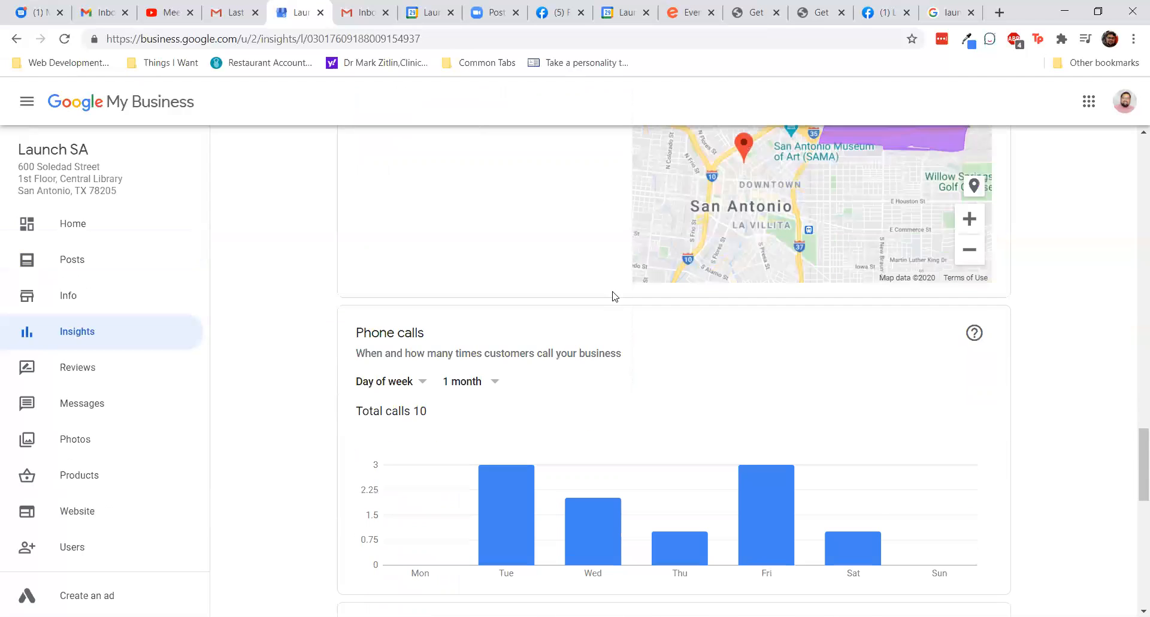
{"action": "scroll", "coordinate": [612, 296], "scroll_direction": "down", "scroll_amount": 2}
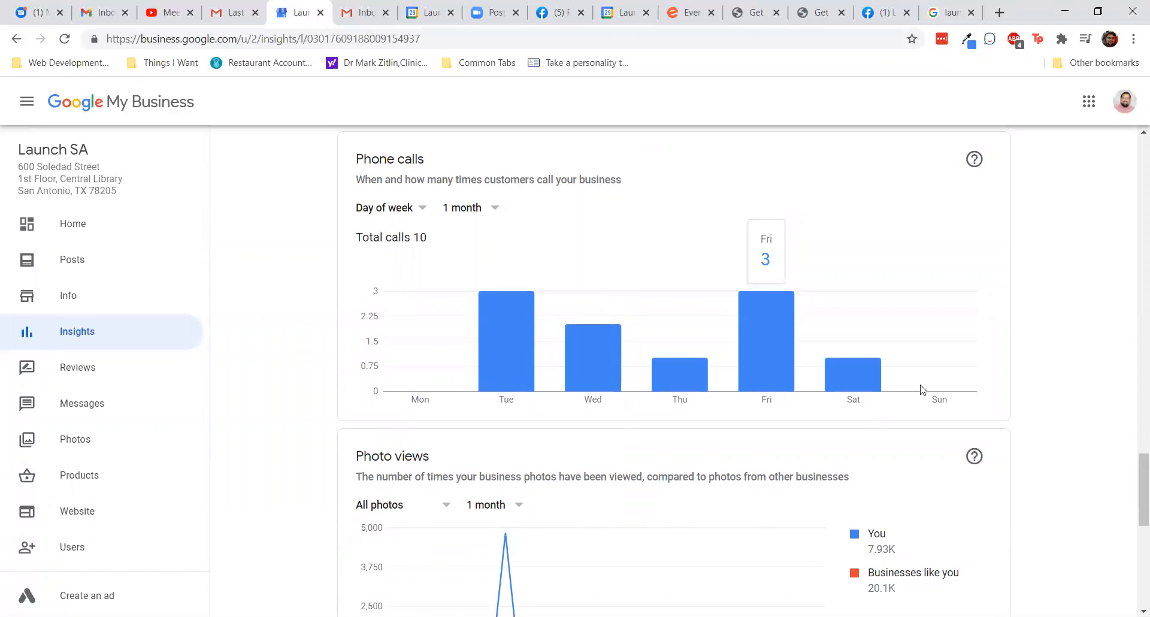
{"action": "mouse_move", "coordinate": [588, 331]}
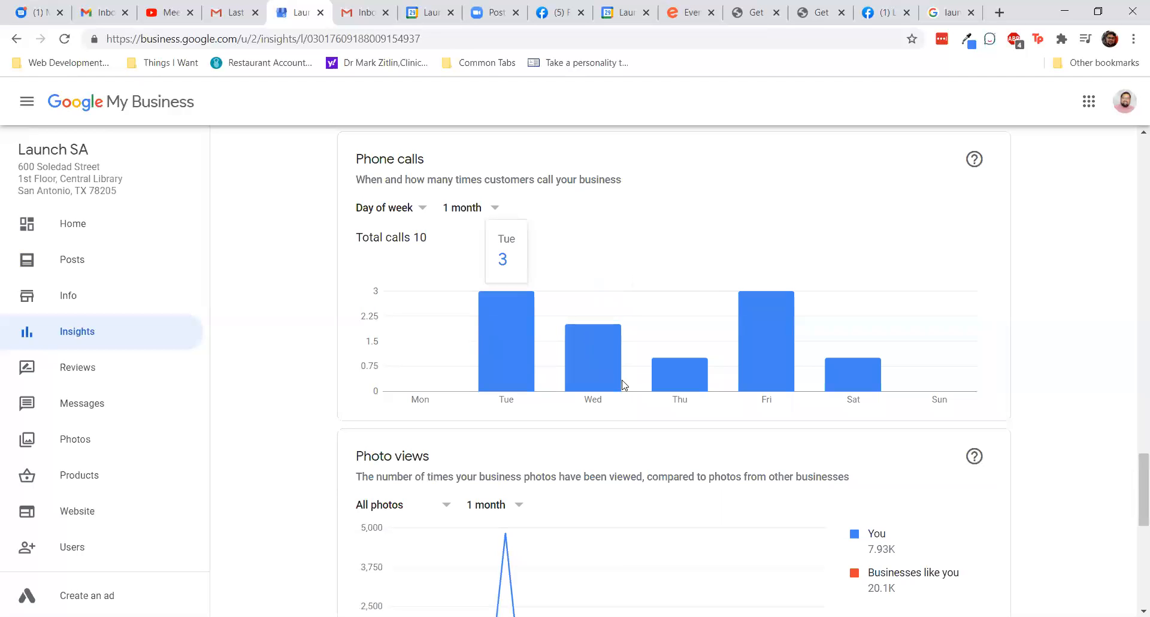
{"action": "scroll", "coordinate": [707, 444], "scroll_direction": "down", "scroll_amount": 3}
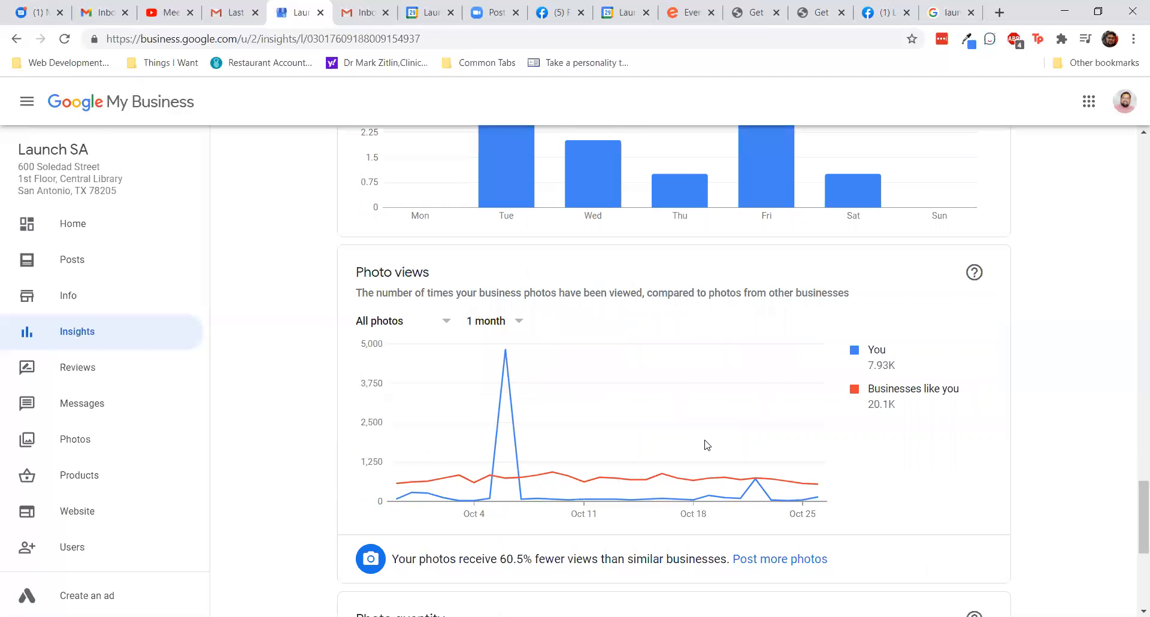
{"action": "mouse_move", "coordinate": [500, 438]}
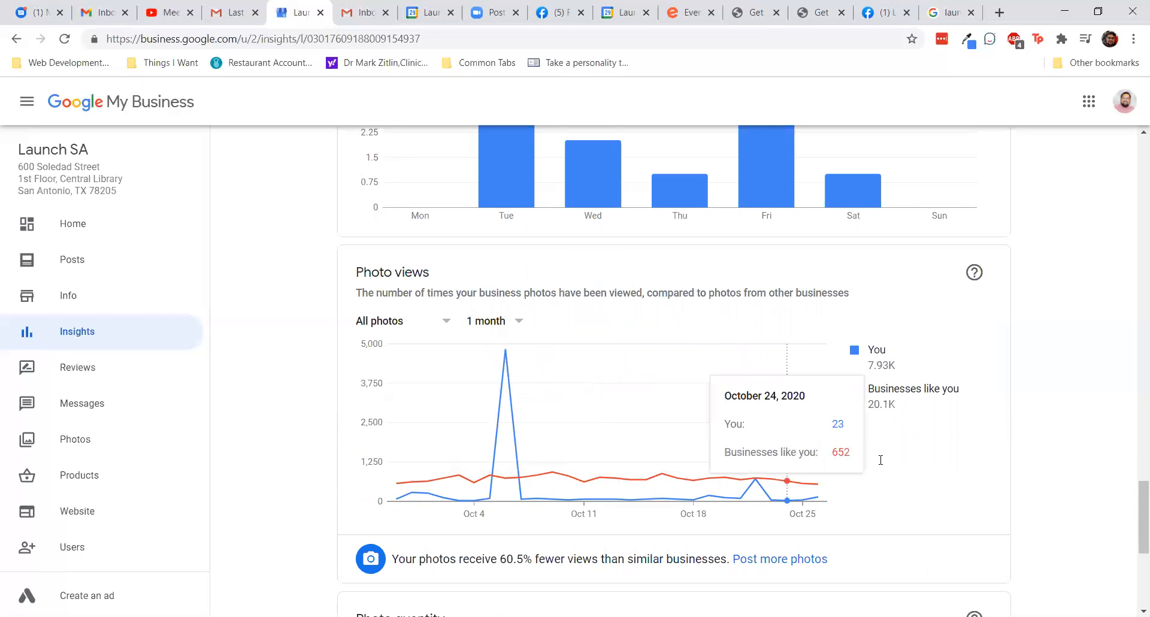
{"action": "scroll", "coordinate": [878, 460], "scroll_direction": "down", "scroll_amount": 6}
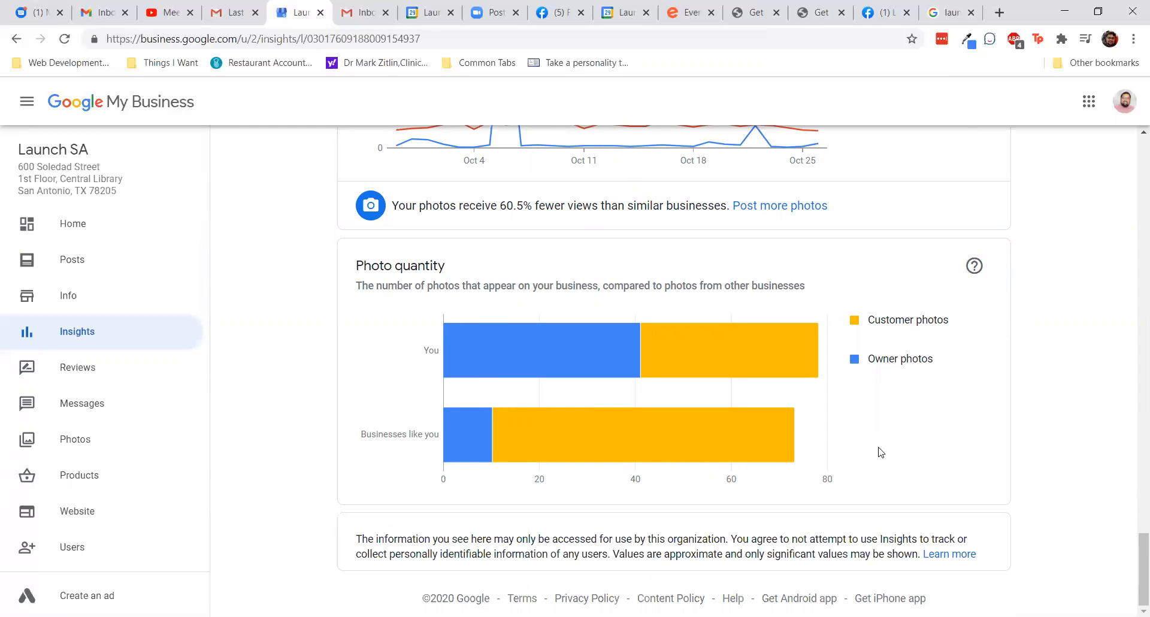
{"action": "scroll", "coordinate": [880, 452], "scroll_direction": "up", "scroll_amount": 10}
{"action": "scroll", "coordinate": [878, 443], "scroll_direction": "up", "scroll_amount": 3}
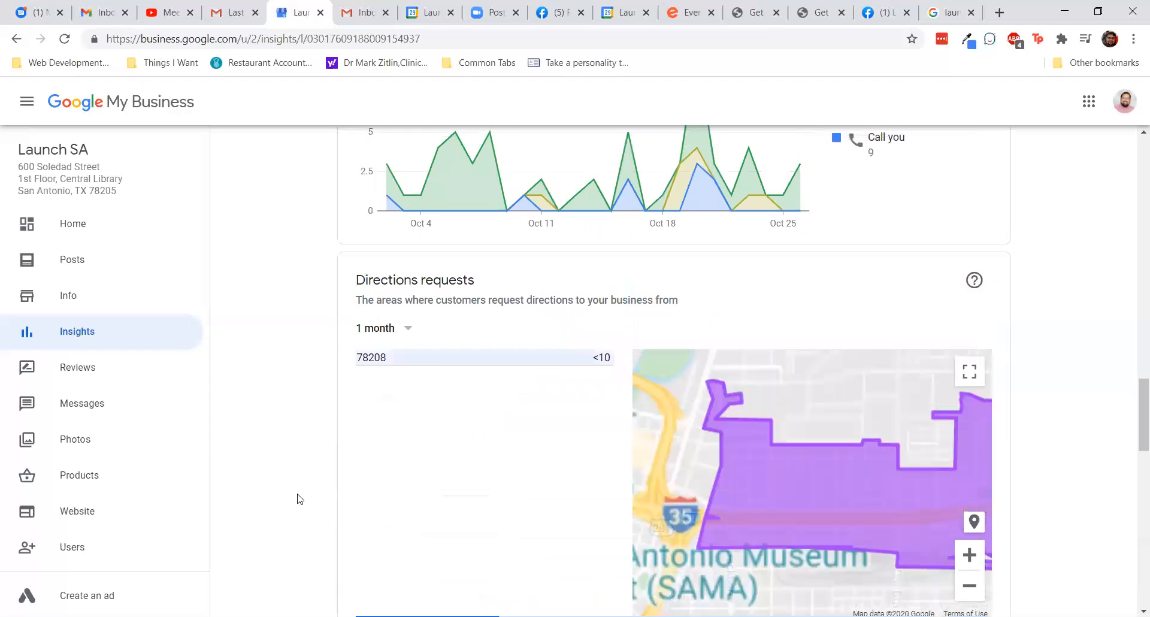
- Open the website editor, glance at the Facebook page and the page for finding a business, and return to the editor
{"action": "left_click", "coordinate": [92, 516]}
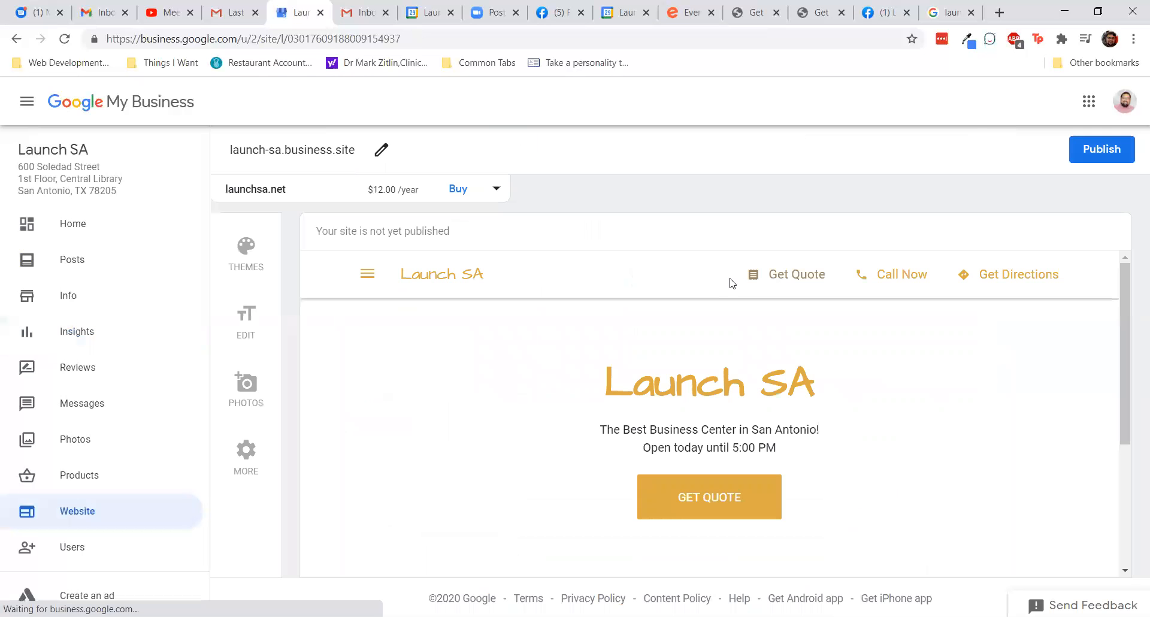
{"action": "left_click", "coordinate": [922, 6]}
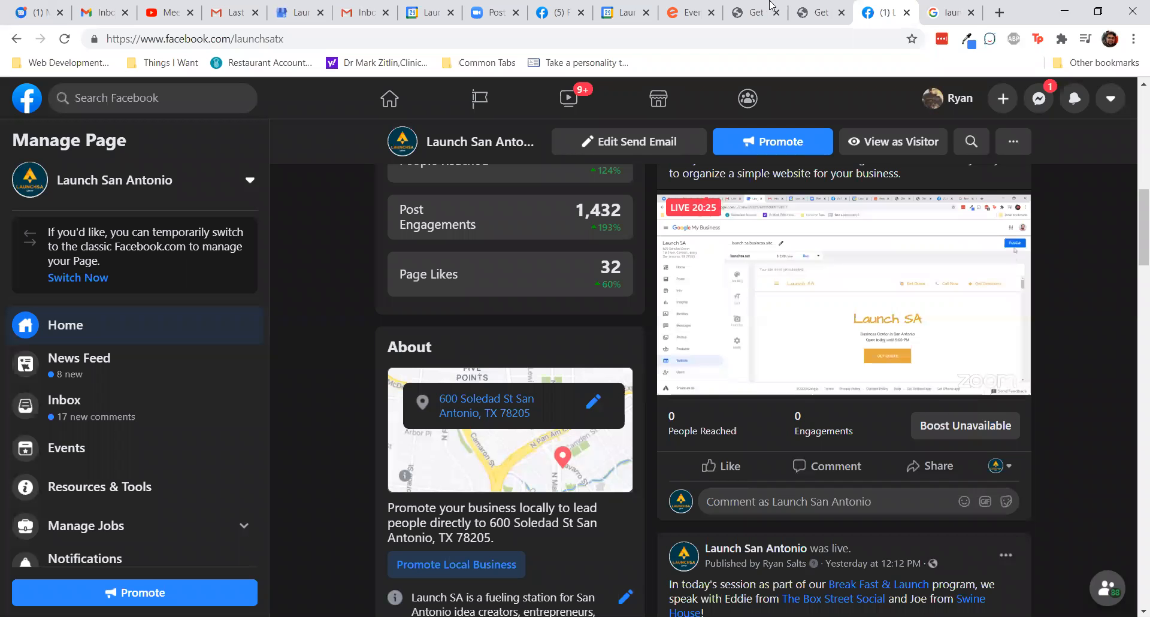
{"action": "left_click", "coordinate": [772, 6]}
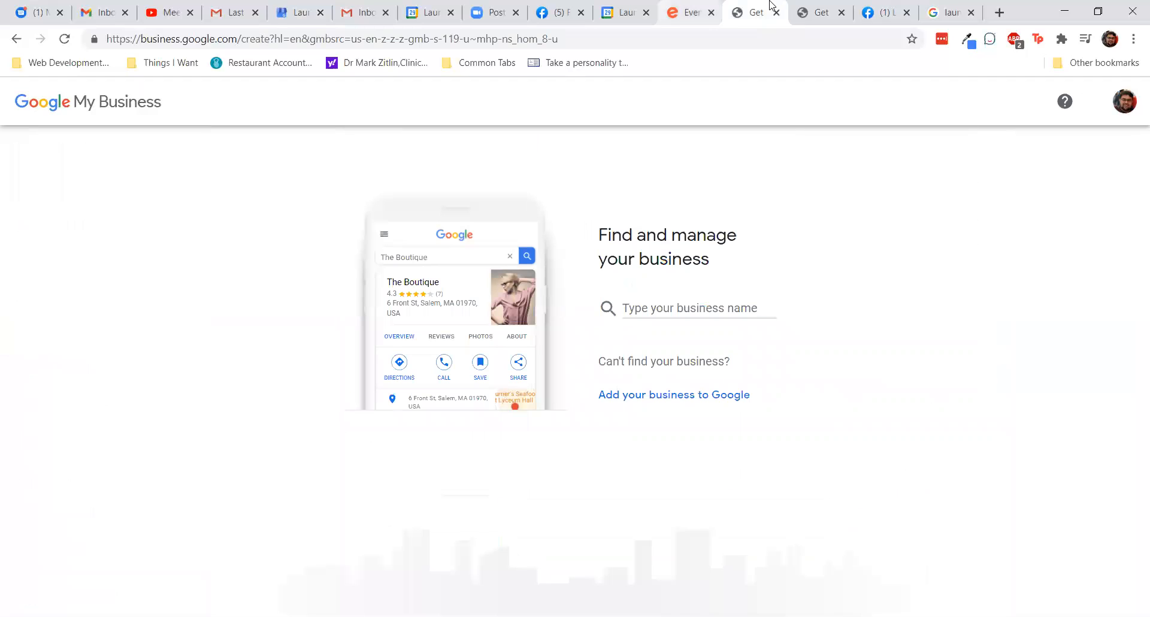
{"action": "left_click", "coordinate": [296, 12]}
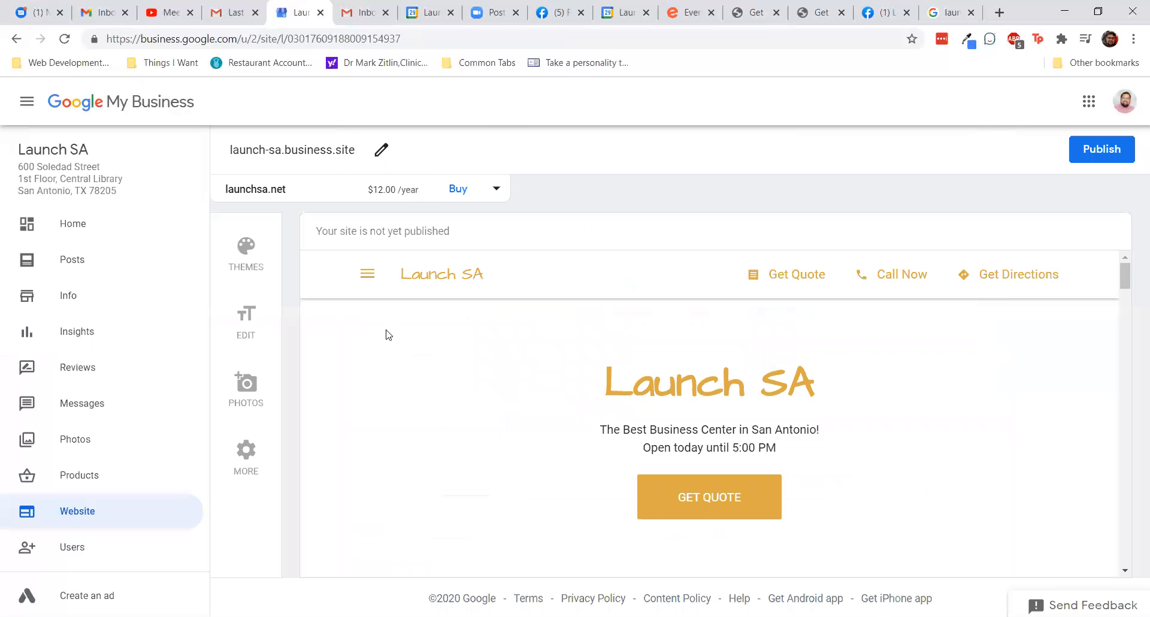
- View the domain purchase options and the site address dialog, cancel the address change, and open the additional site settings
{"action": "left_click", "coordinate": [494, 204]}
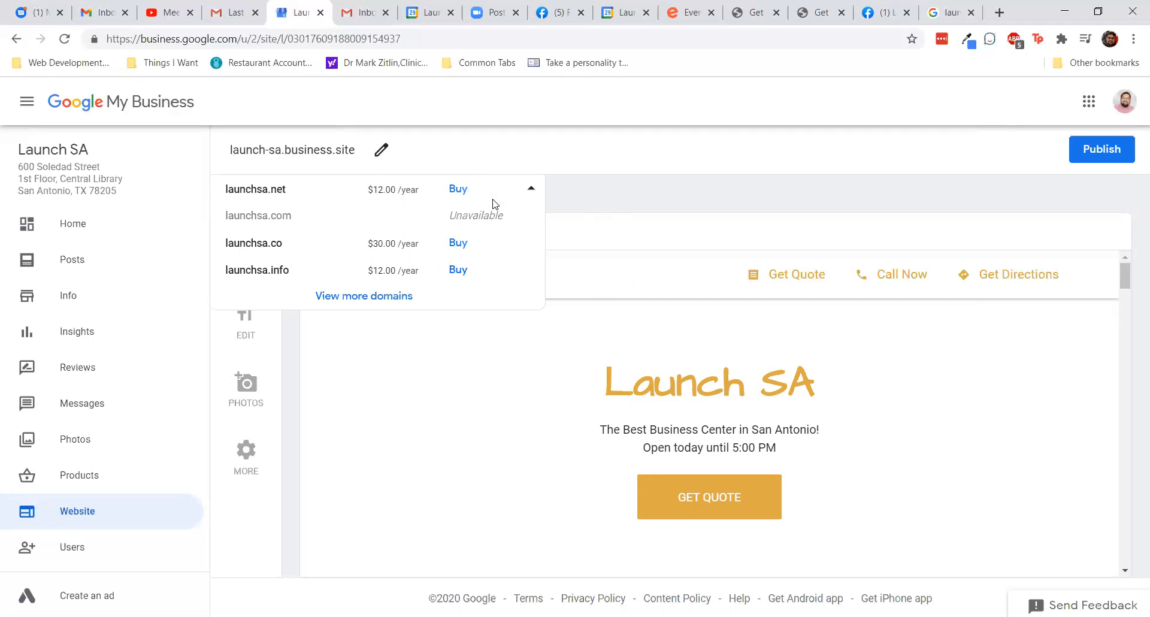
{"action": "left_click", "coordinate": [381, 147]}
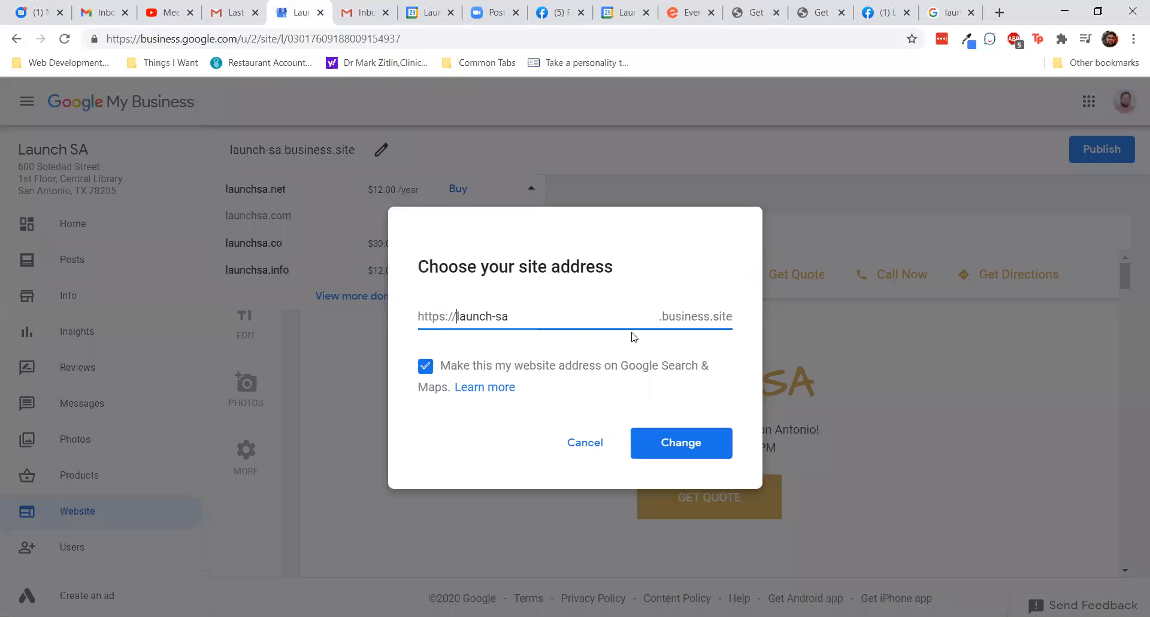
{"action": "double_click", "coordinate": [550, 316]}
{"action": "left_click", "coordinate": [586, 443]}
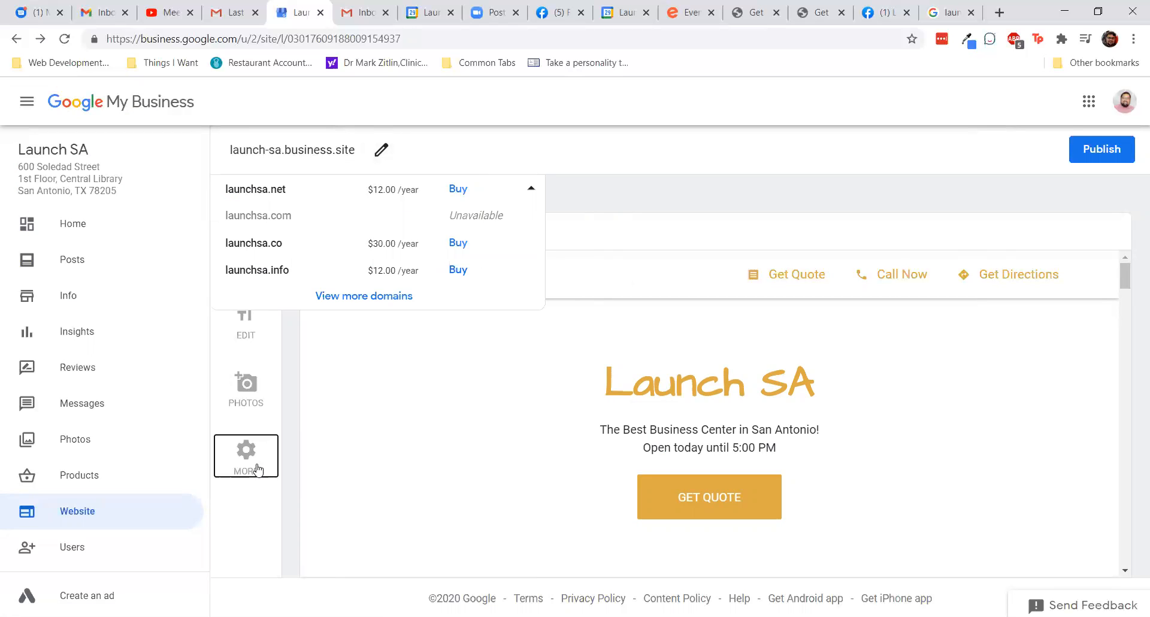
{"action": "left_click", "coordinate": [257, 468]}
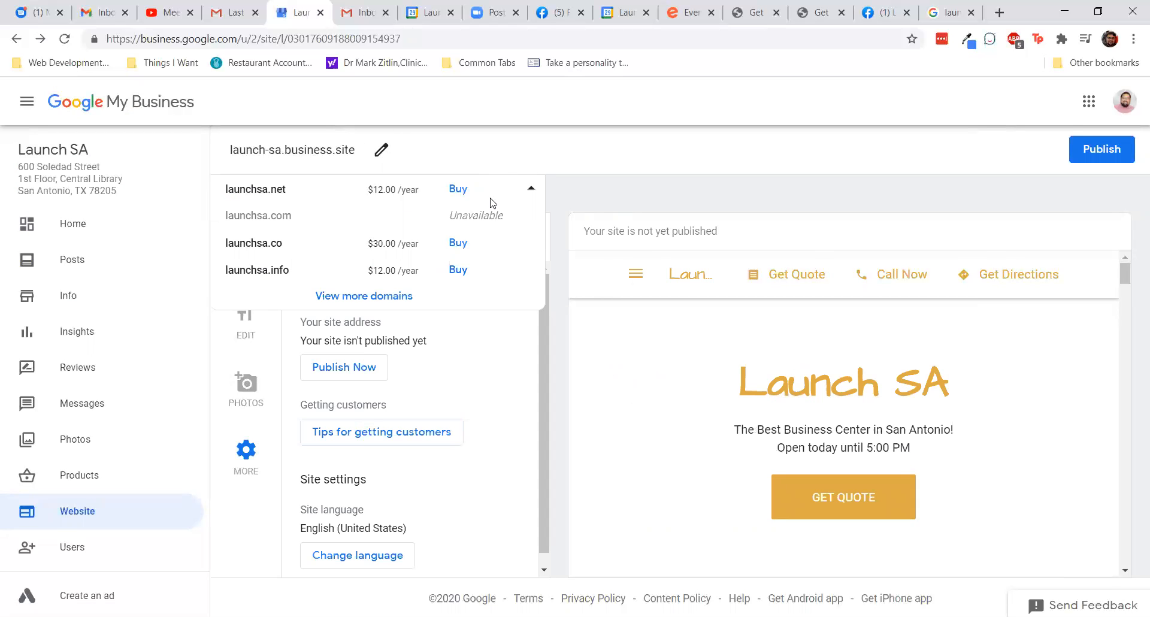
- Collapse the list of domain offers, then view the tips for getting more customers and close them
{"action": "left_click", "coordinate": [529, 189]}
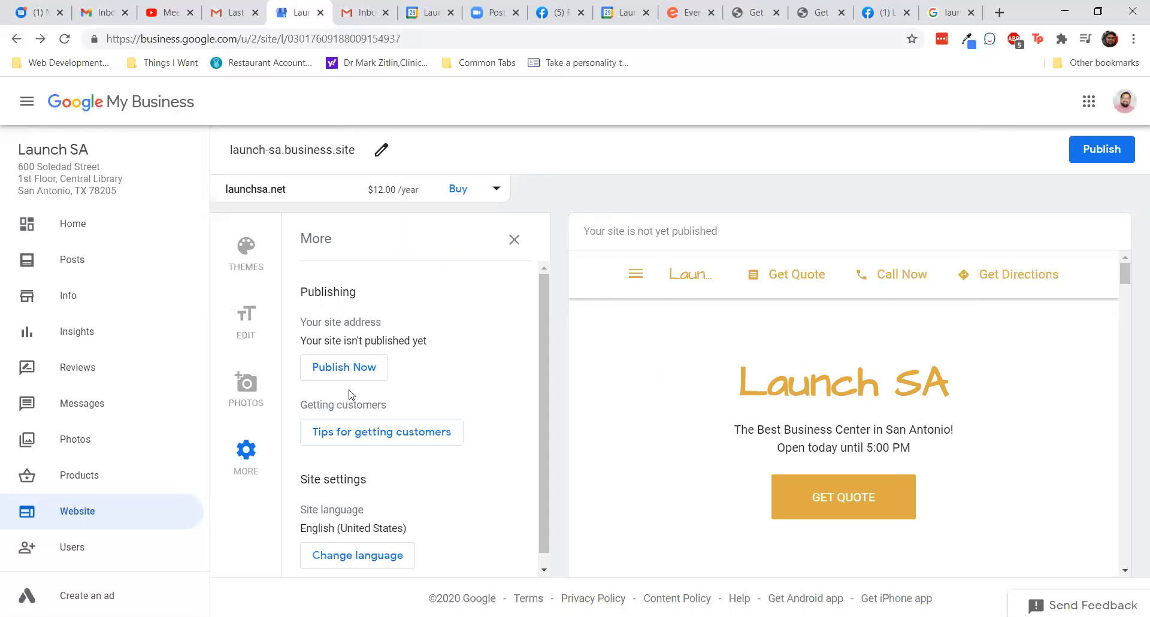
{"action": "scroll", "coordinate": [389, 449], "scroll_direction": "down", "scroll_amount": 1}
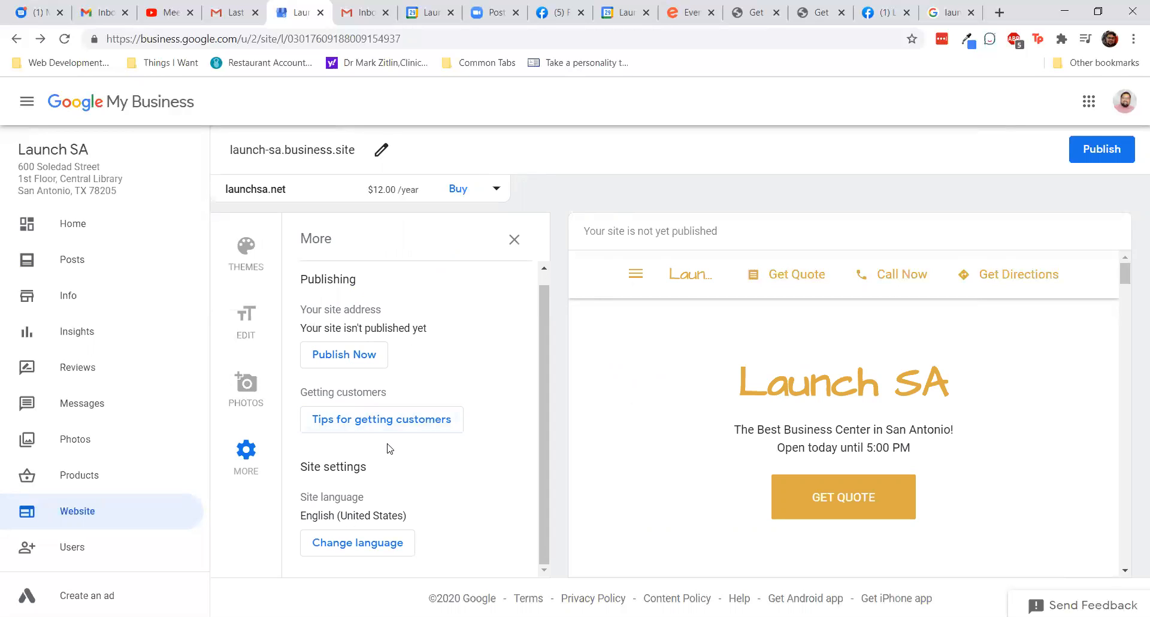
{"action": "left_click", "coordinate": [373, 426]}
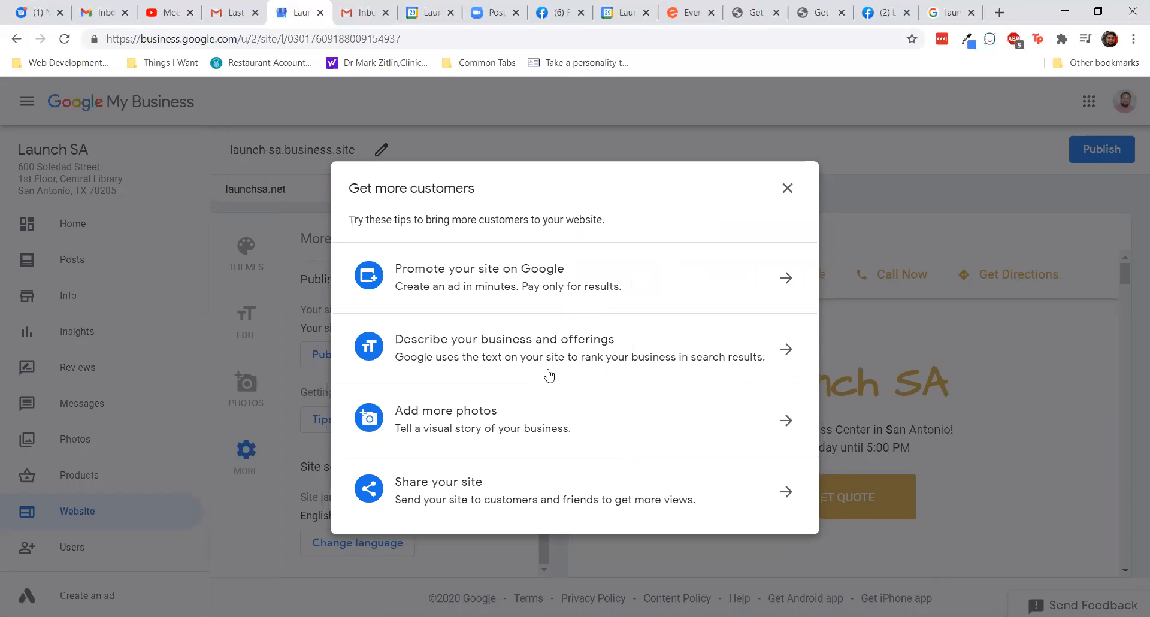
{"action": "left_click", "coordinate": [787, 188]}
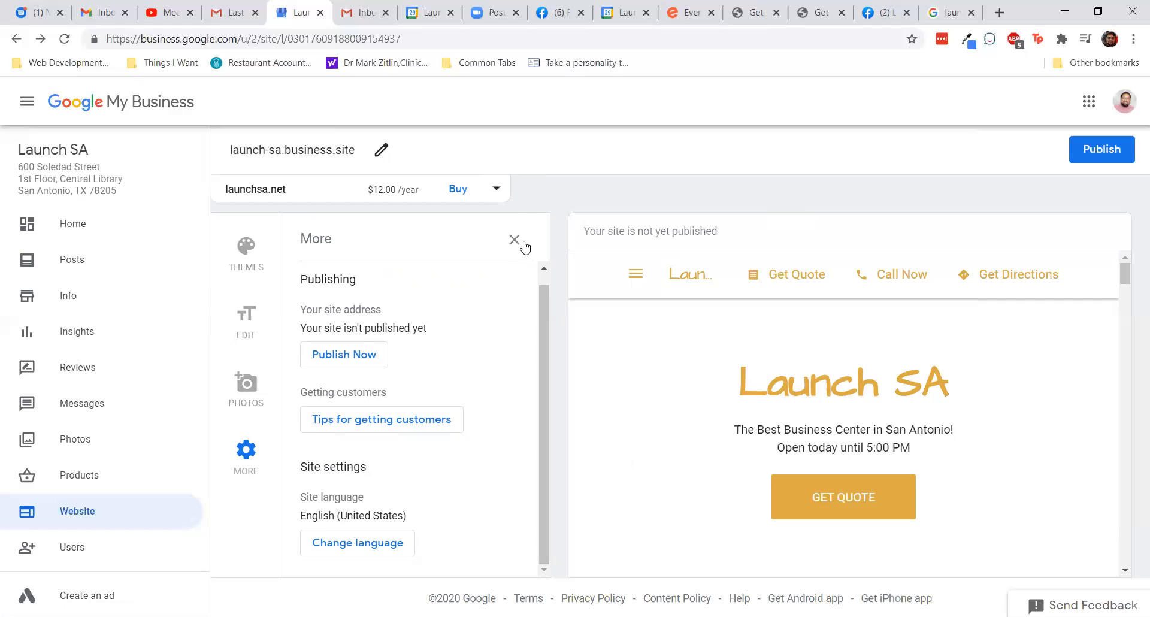
- Look over the remaining business management options, glance at the Launch San Antonio Facebook page and the Facebook feed, and return to the website editor
{"action": "scroll", "coordinate": [40, 336], "scroll_direction": "down", "scroll_amount": 4}
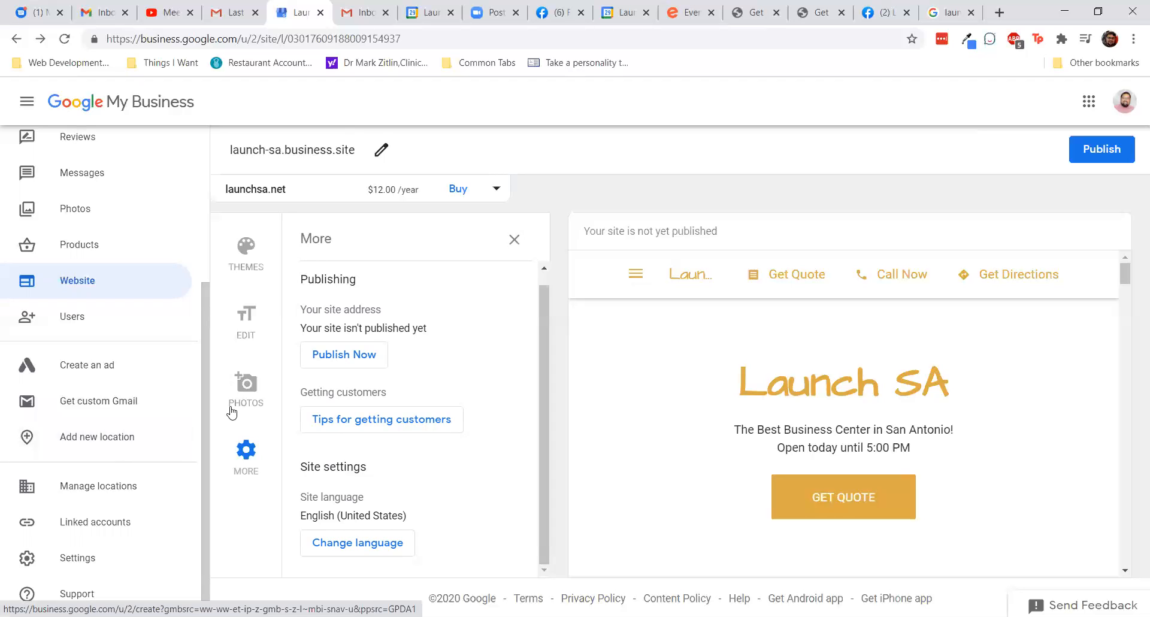
{"action": "left_click", "coordinate": [887, 6]}
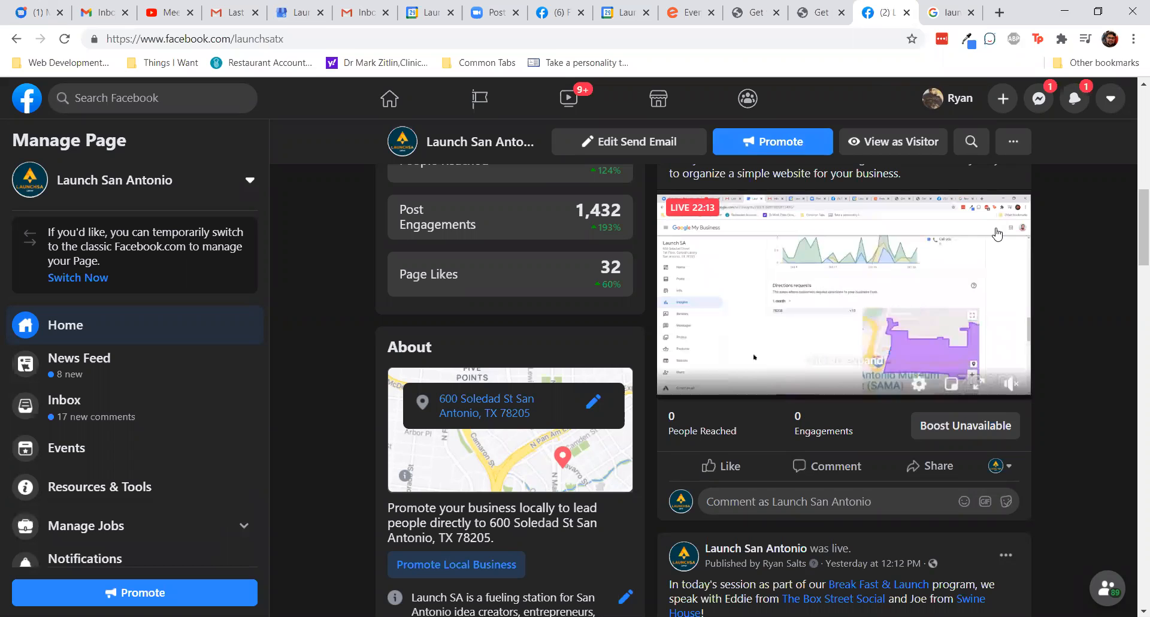
{"action": "left_click", "coordinate": [591, 4]}
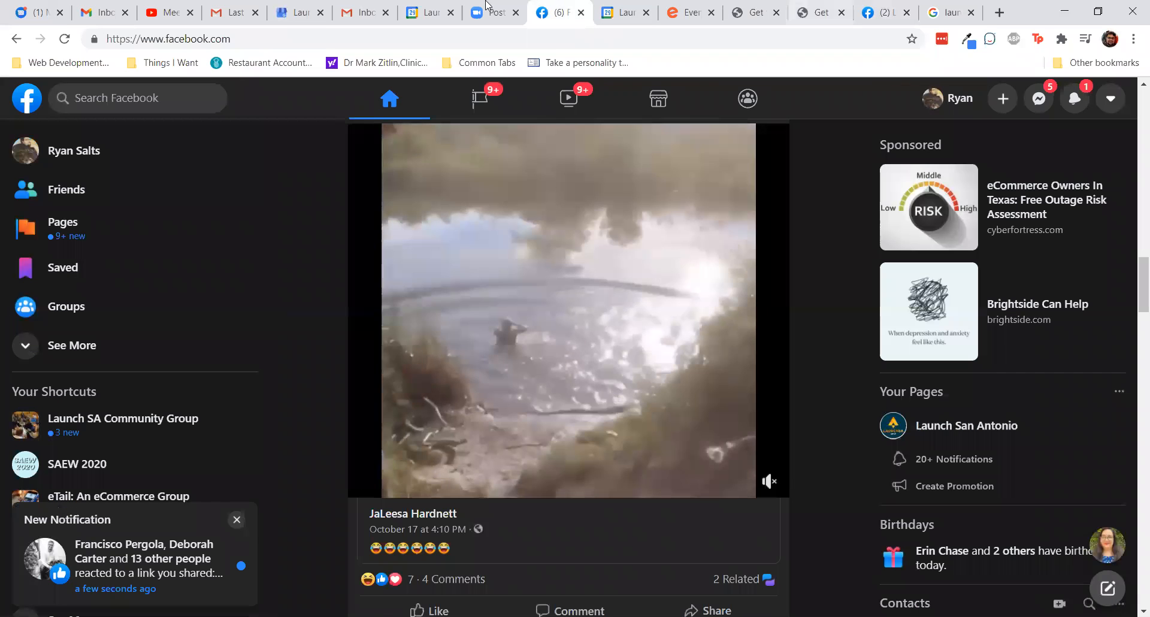
{"action": "left_click", "coordinate": [306, 14]}
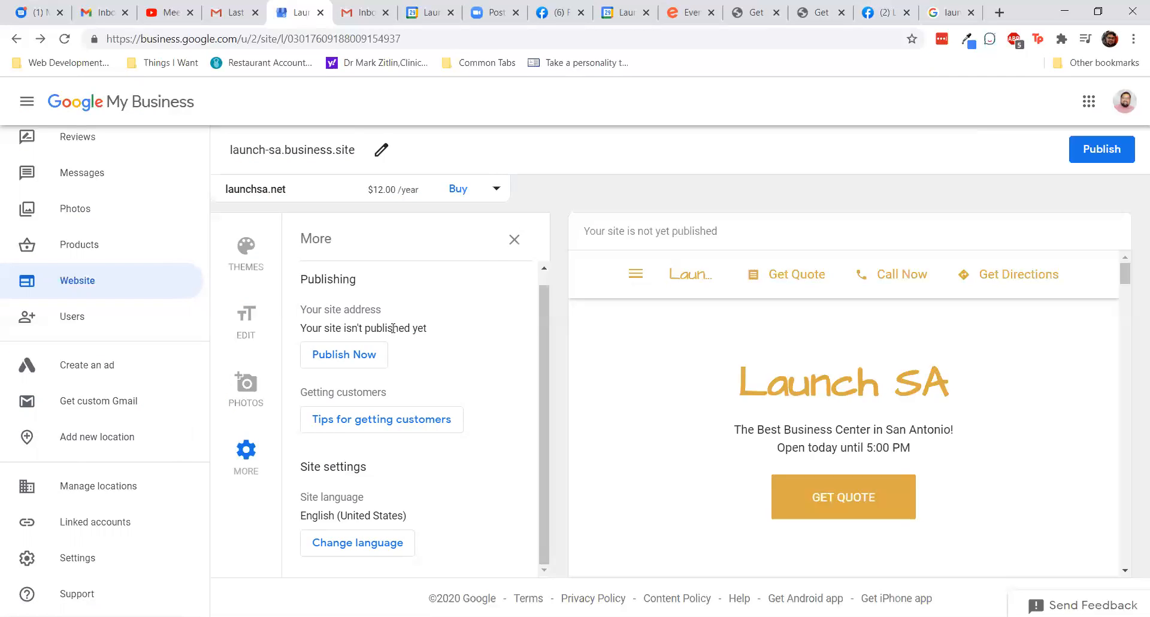
{"action": "scroll", "coordinate": [120, 249], "scroll_direction": "up", "scroll_amount": 4}
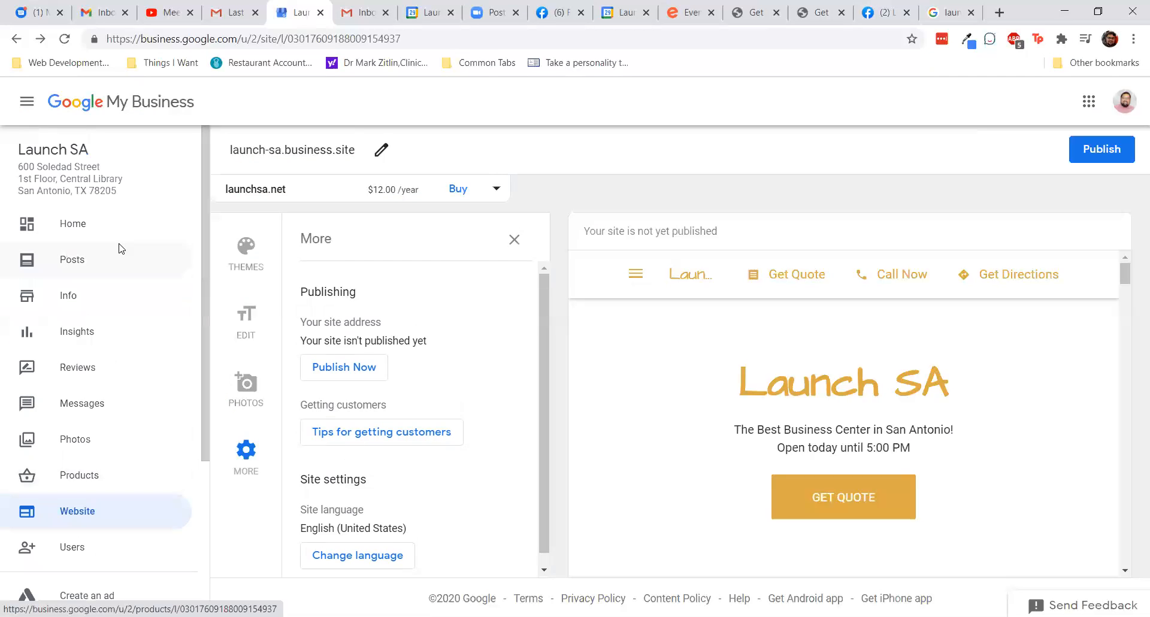